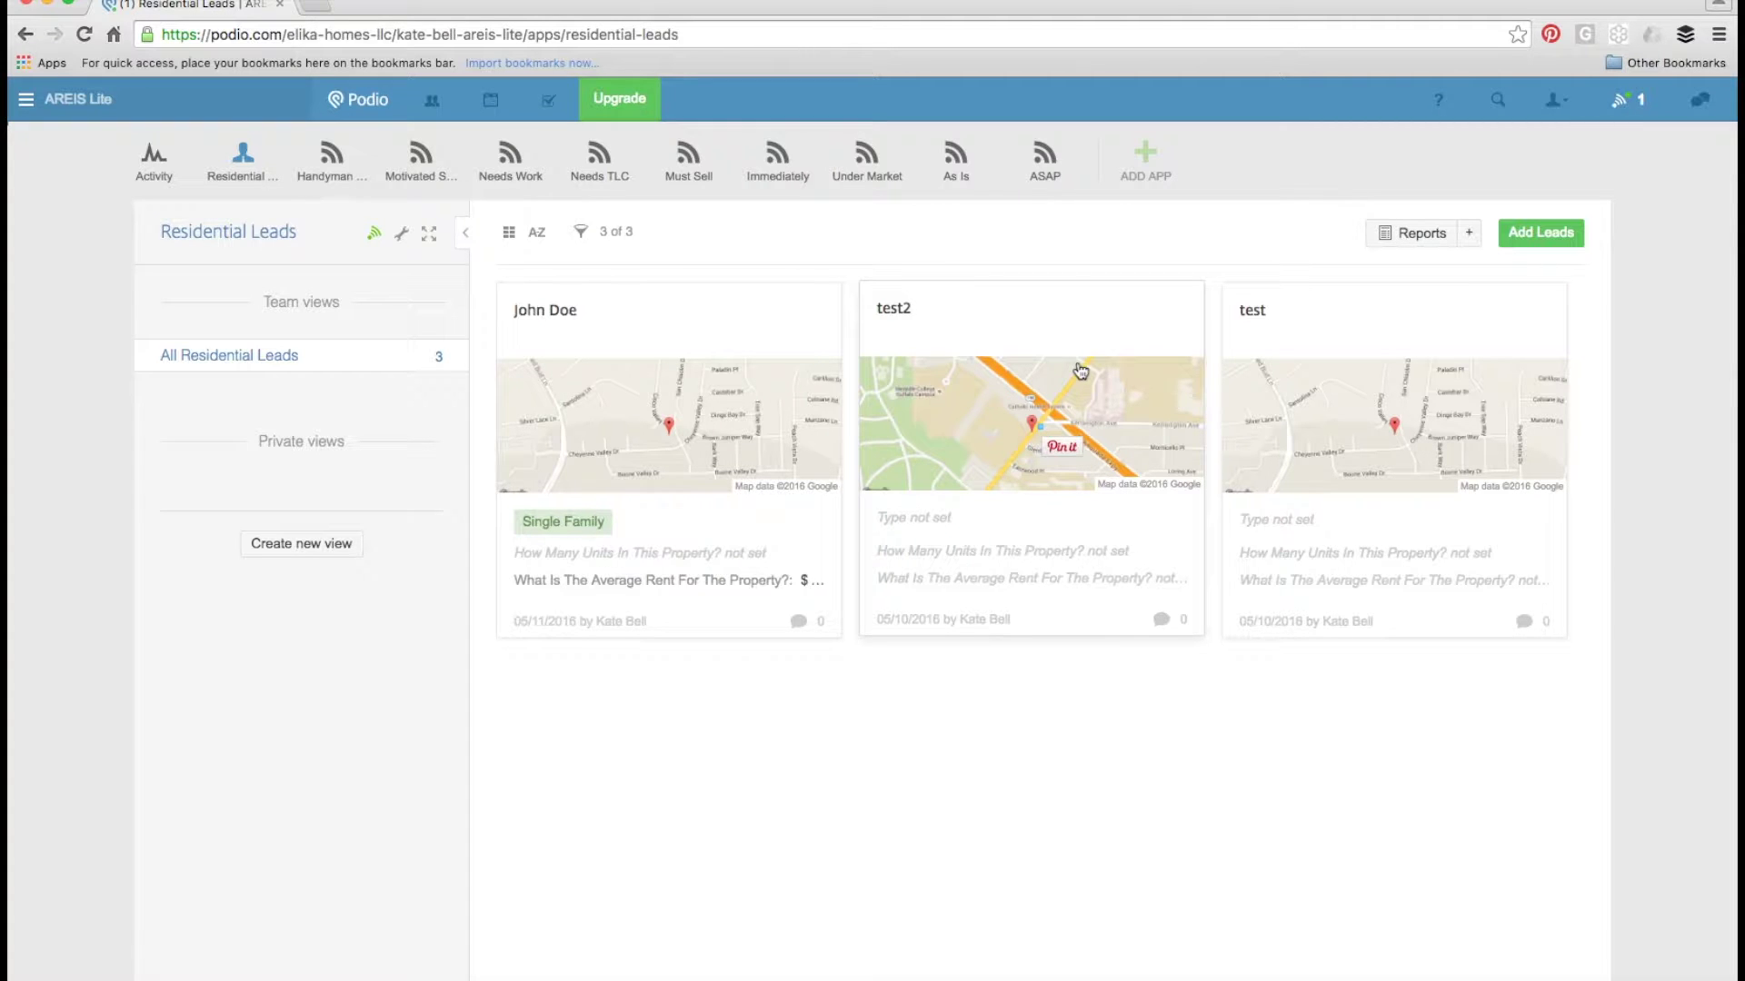
# - Add a new residential lead with the seller's full name and save it
pyautogui.click(1524, 238)
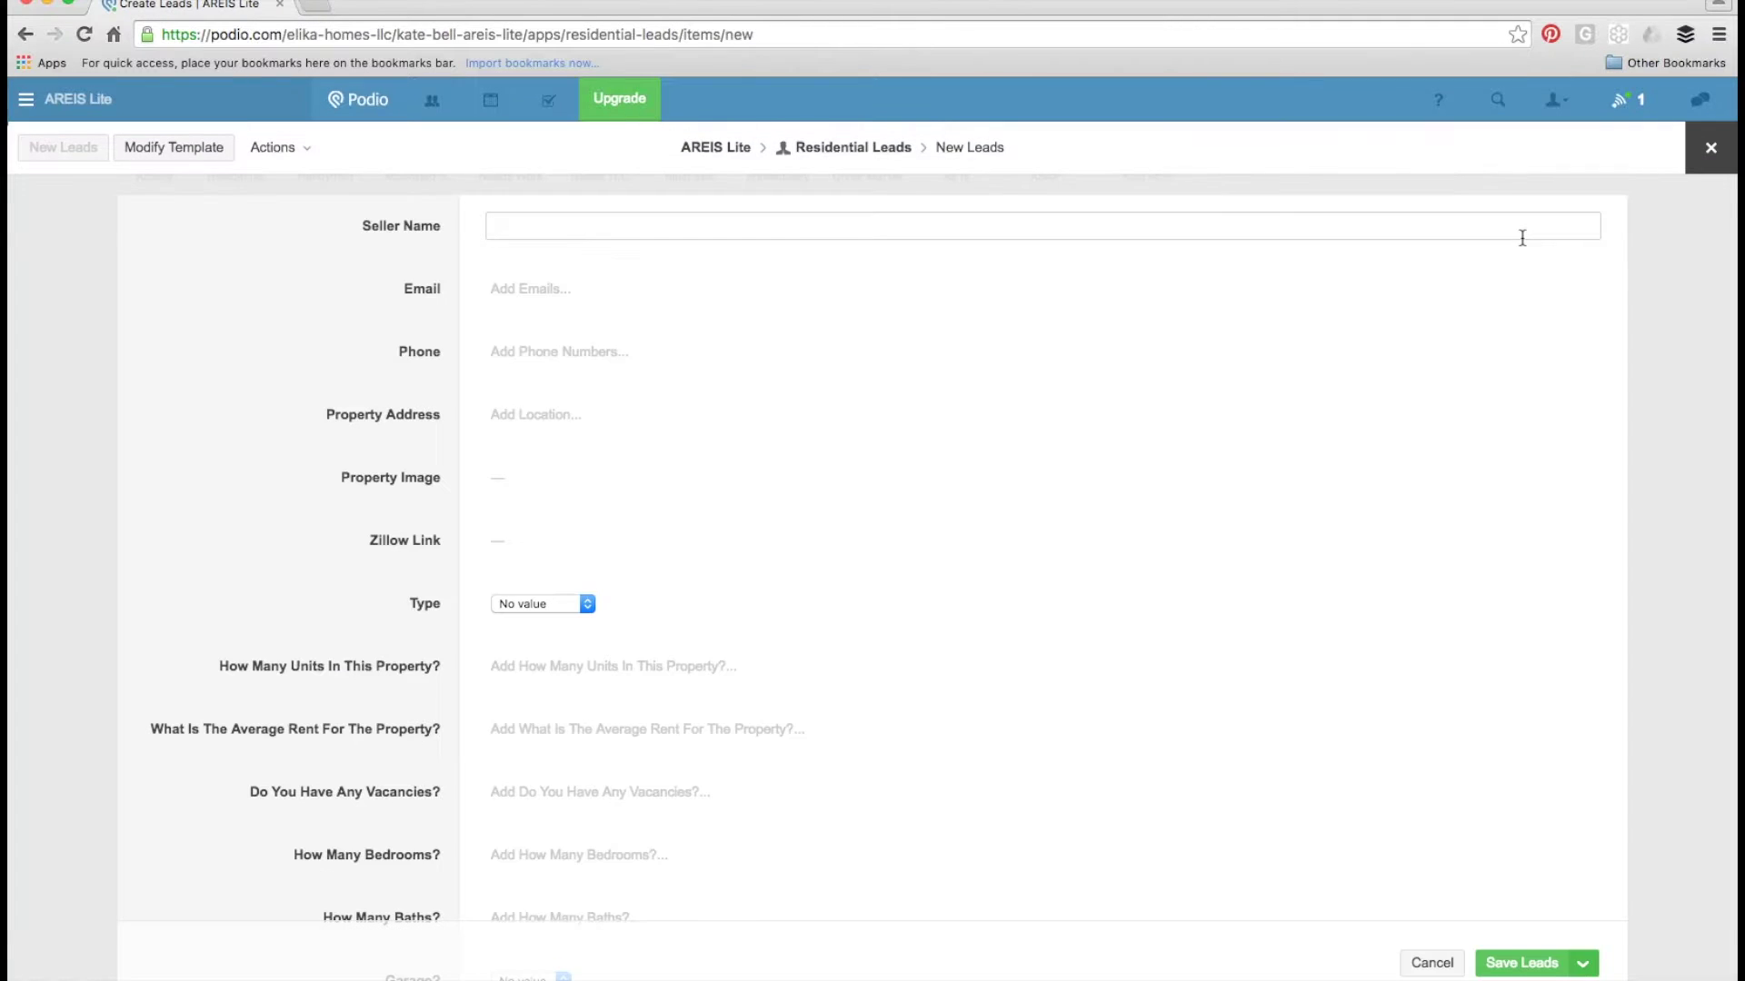
pyautogui.write('Jane Doe')
pyautogui.click(1522, 963)
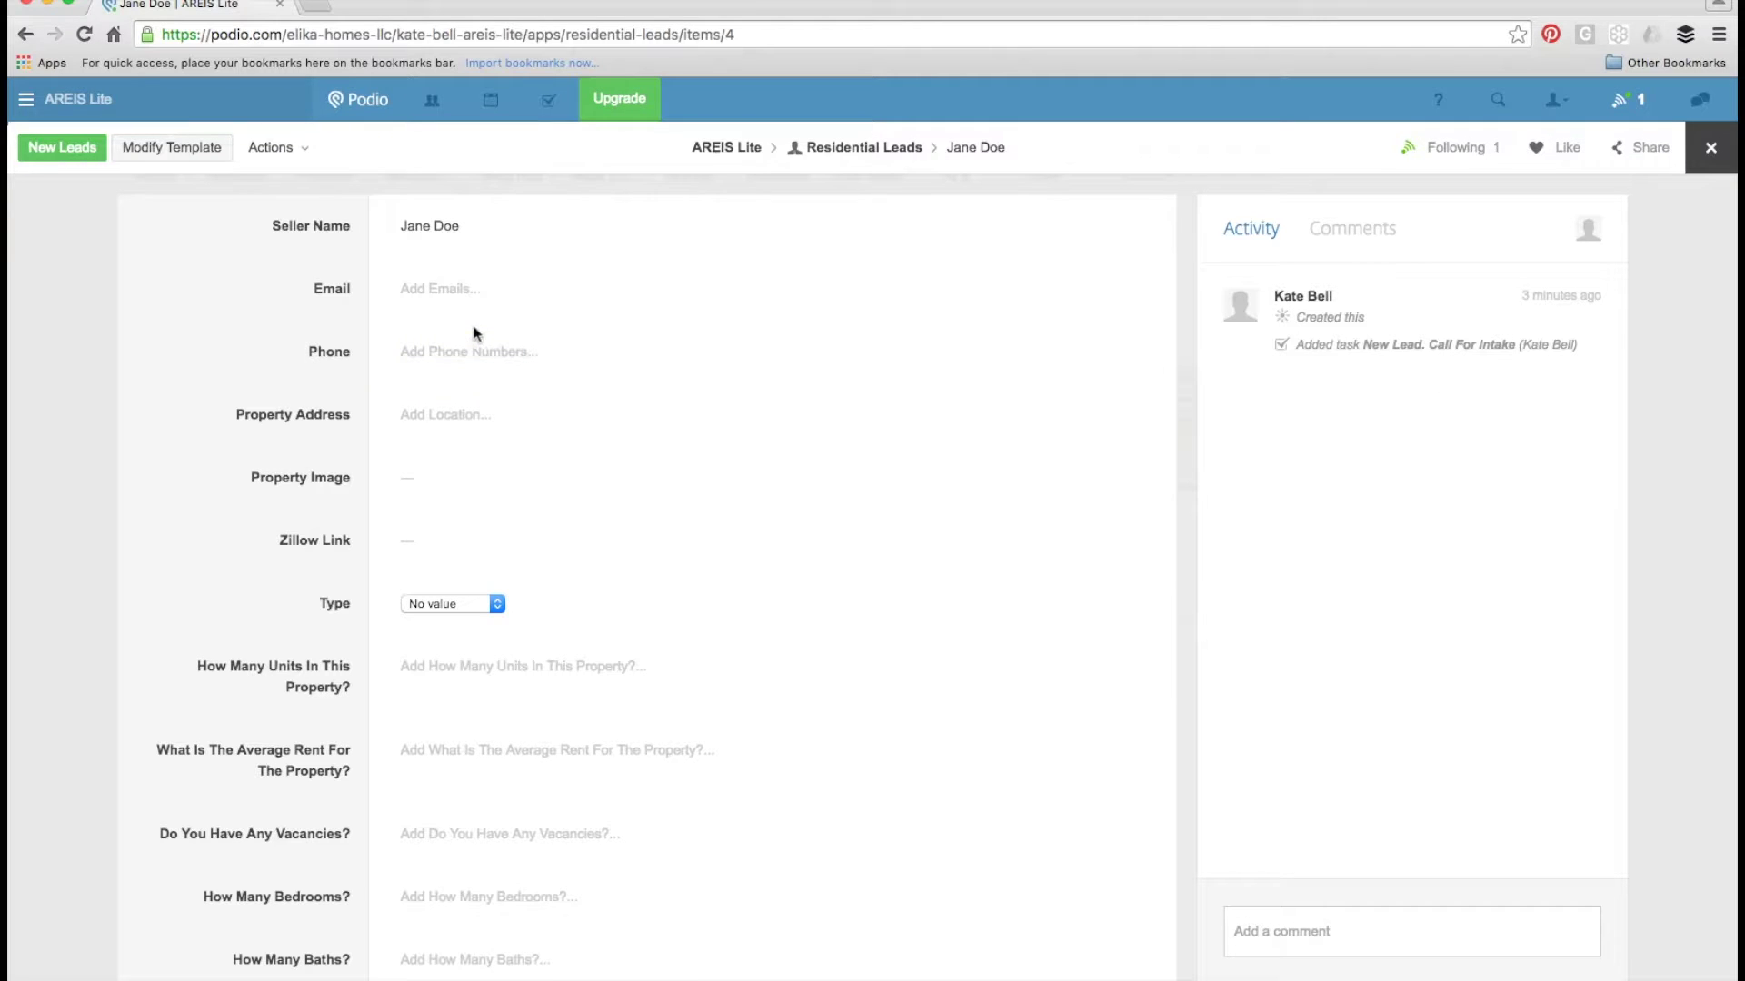
# - Enter the seller's work e-mail address and work phone number on the lead
pyautogui.click(433, 301)
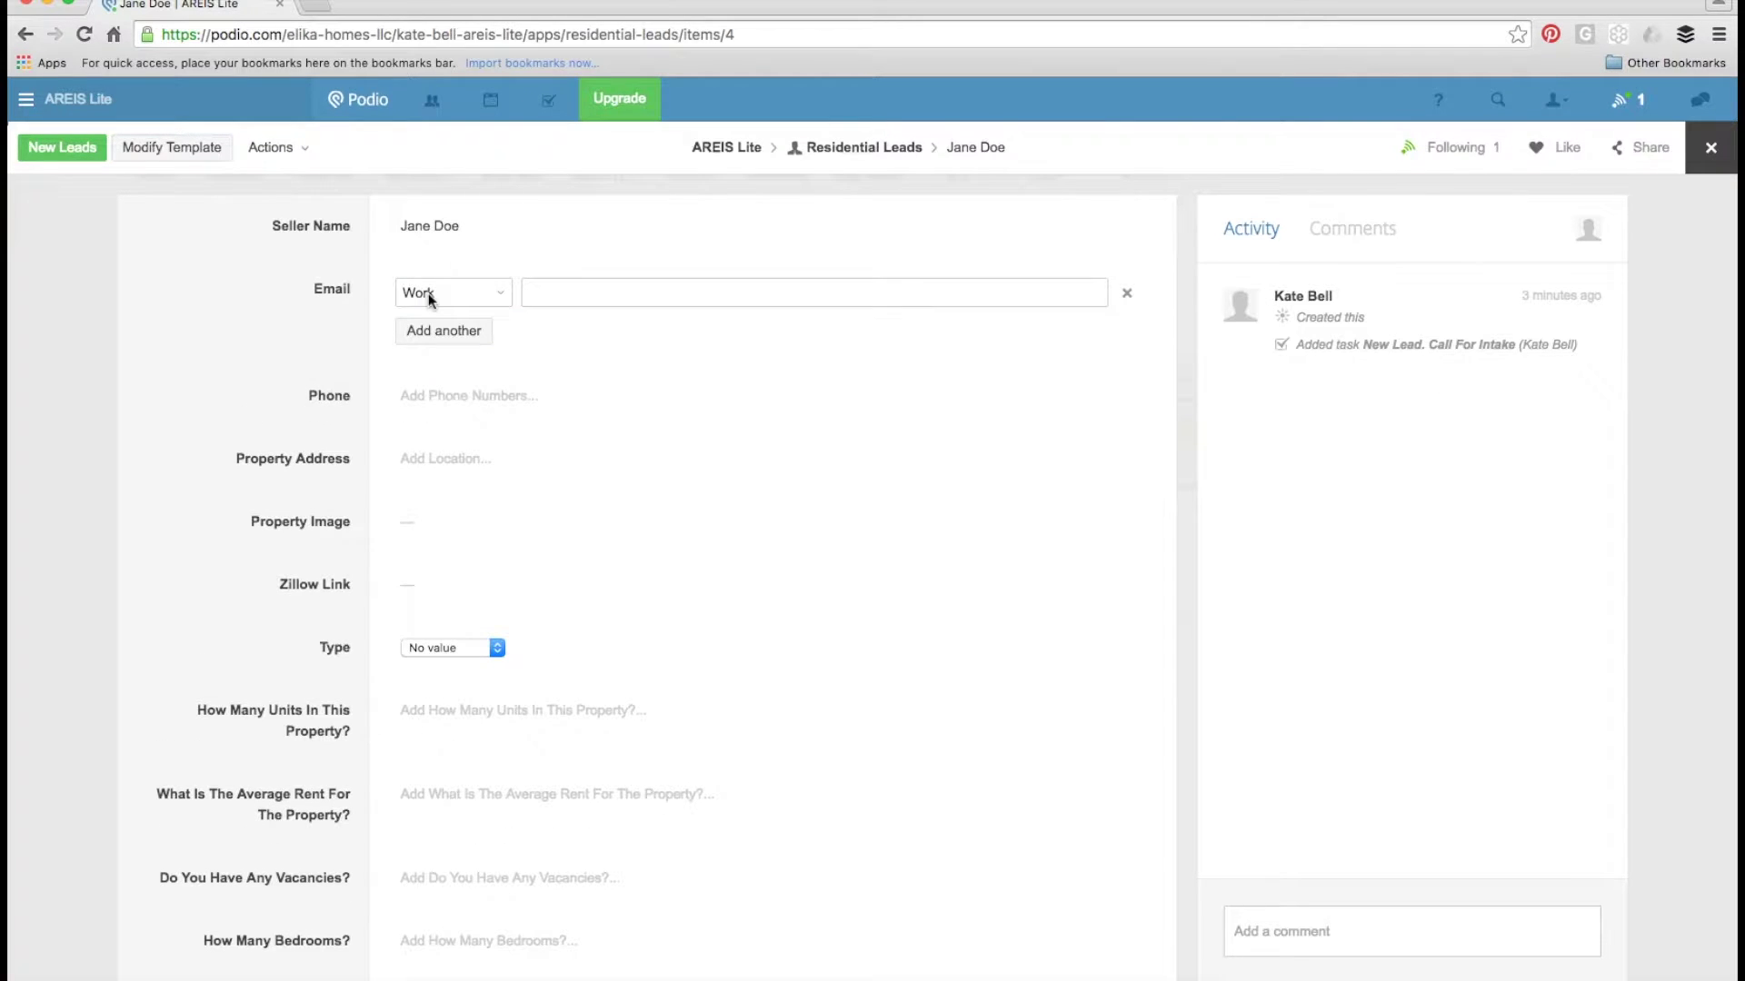
pyautogui.press('Tab')
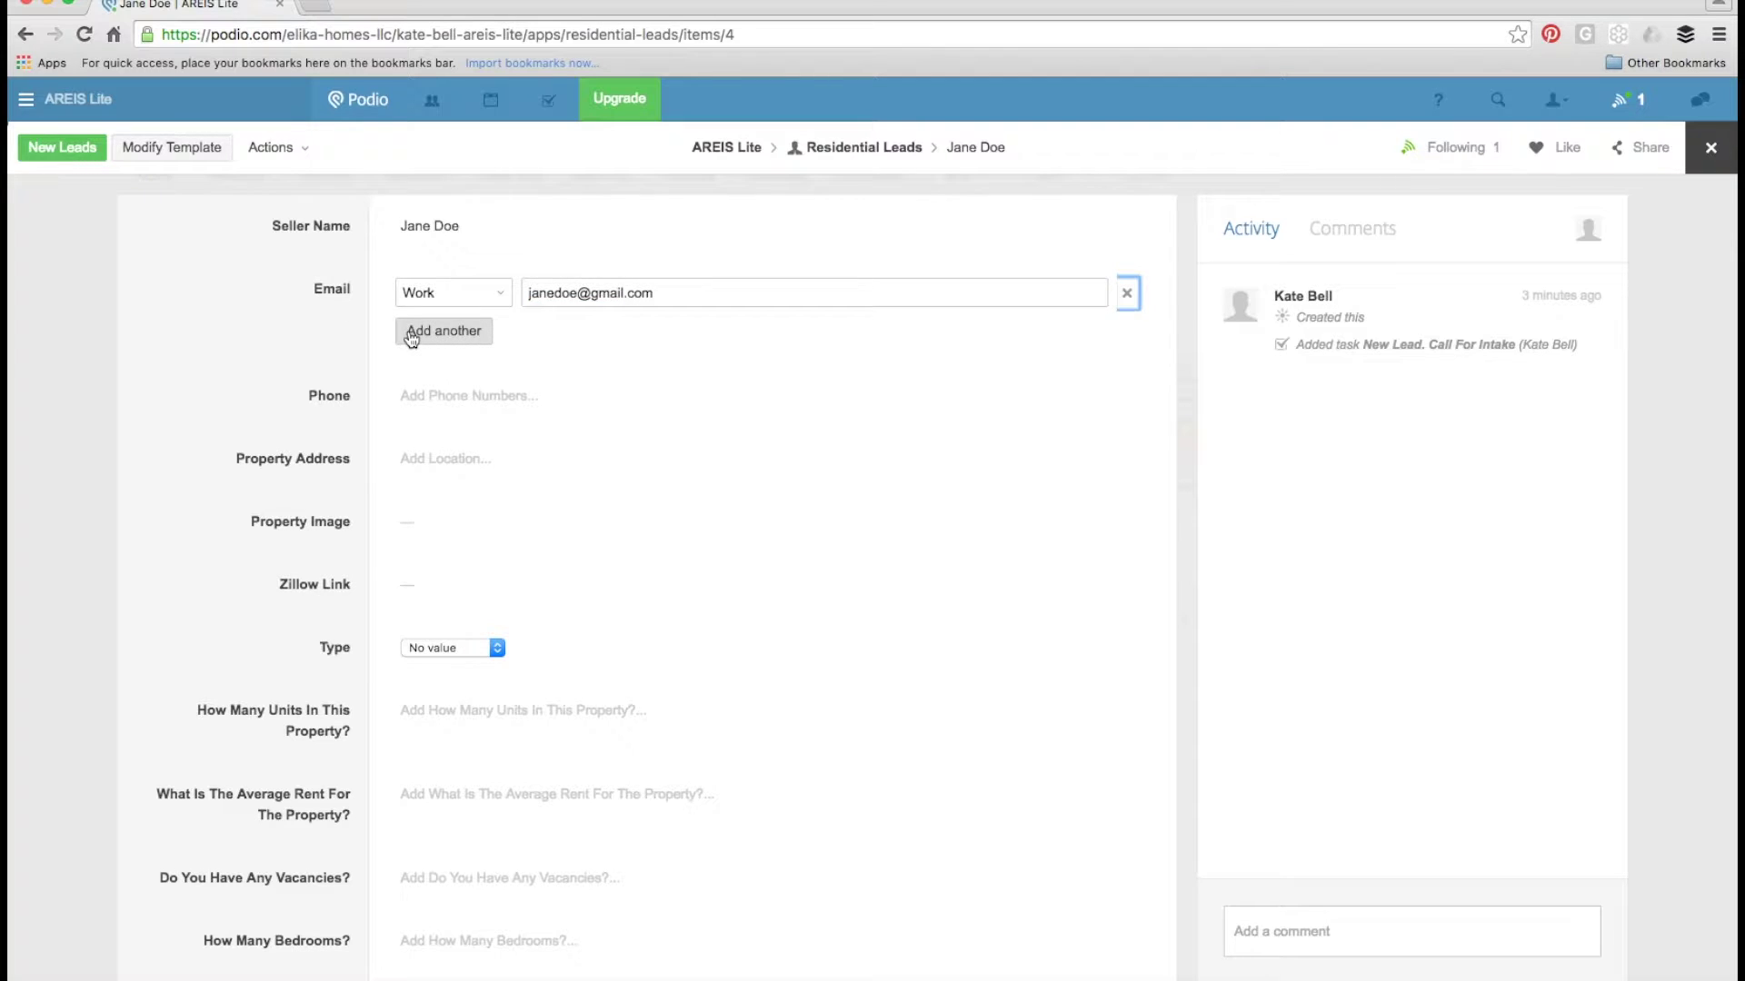
pyautogui.click(554, 402)
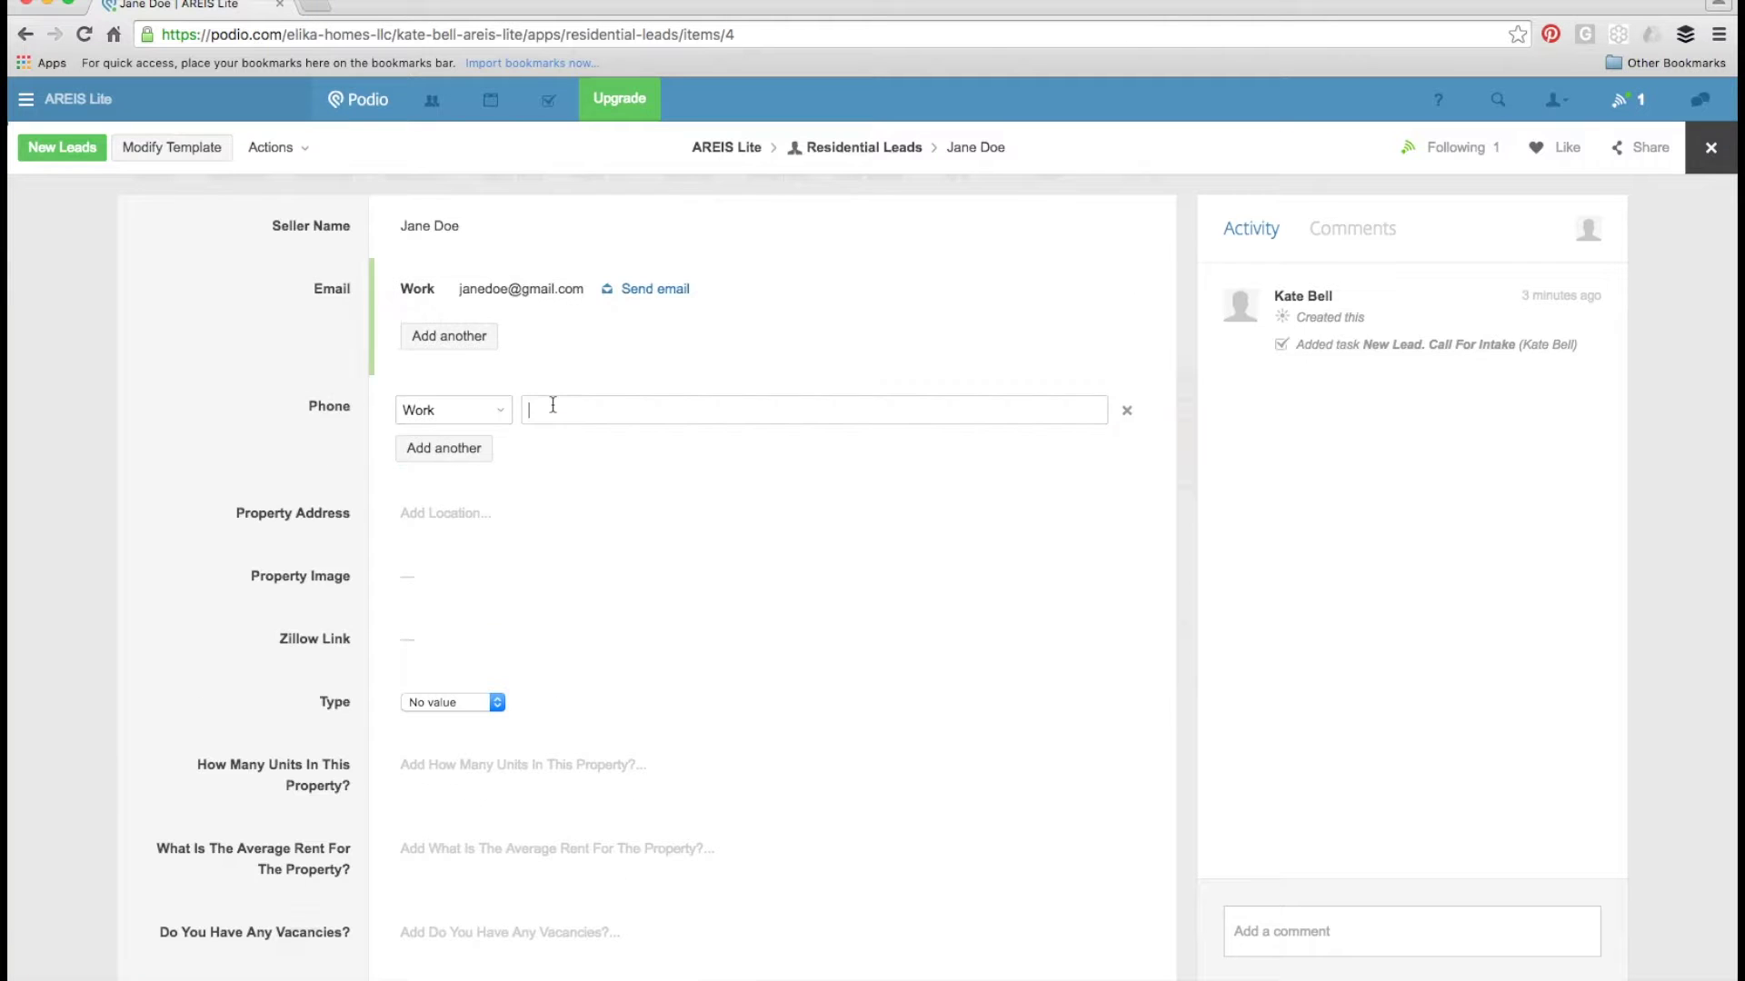
pyautogui.write('555-5')
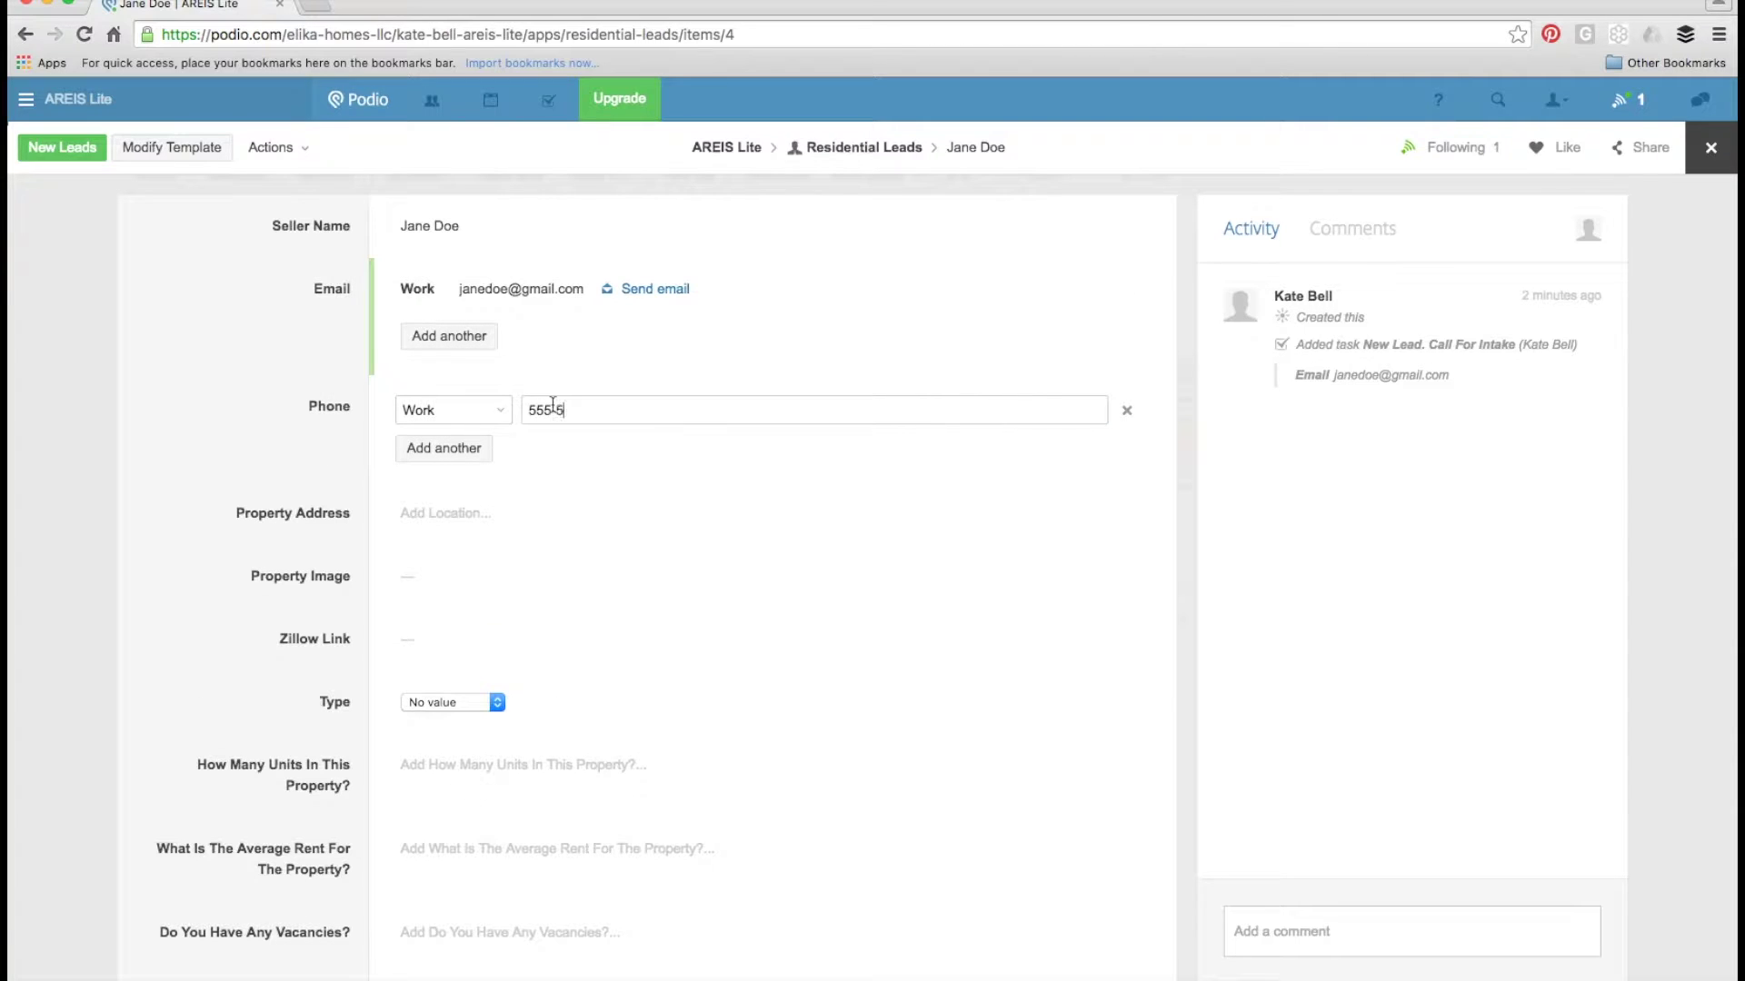
pyautogui.write('55-555')
pyautogui.click(262, 529)
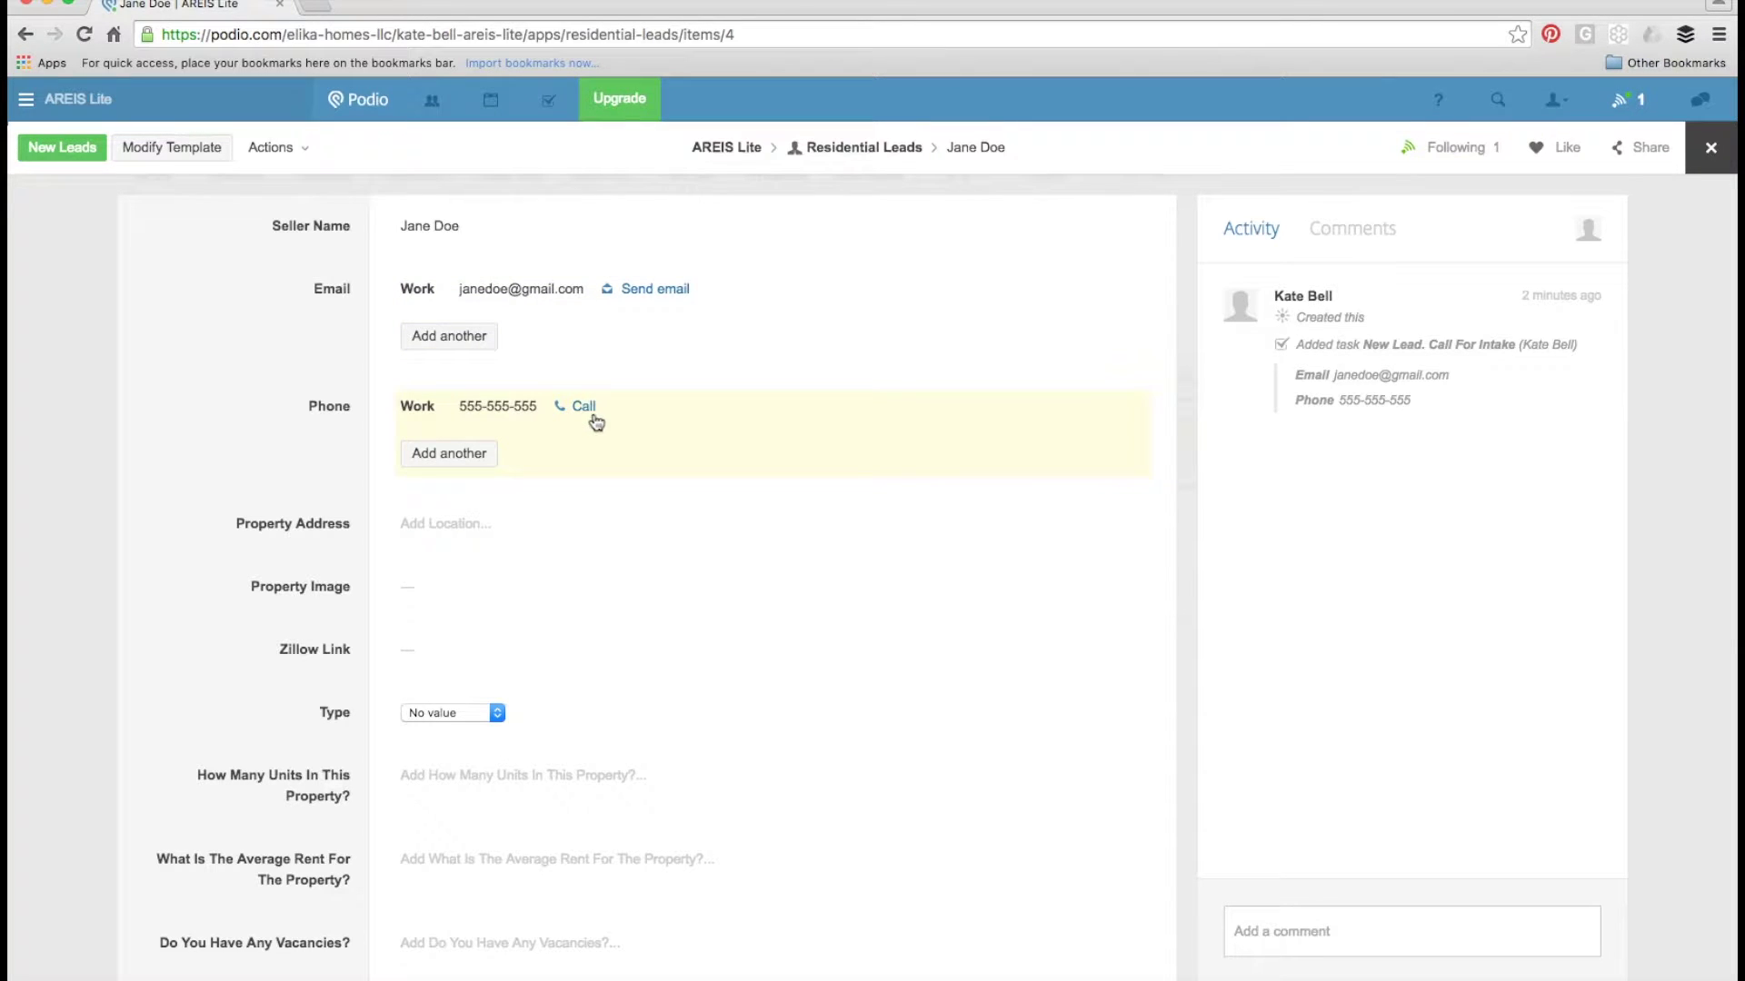
# - Fix the work phone number by appending its missing final digit
pyautogui.click(505, 416)
pyautogui.click(649, 409)
pyautogui.write('5')
pyautogui.click(263, 451)
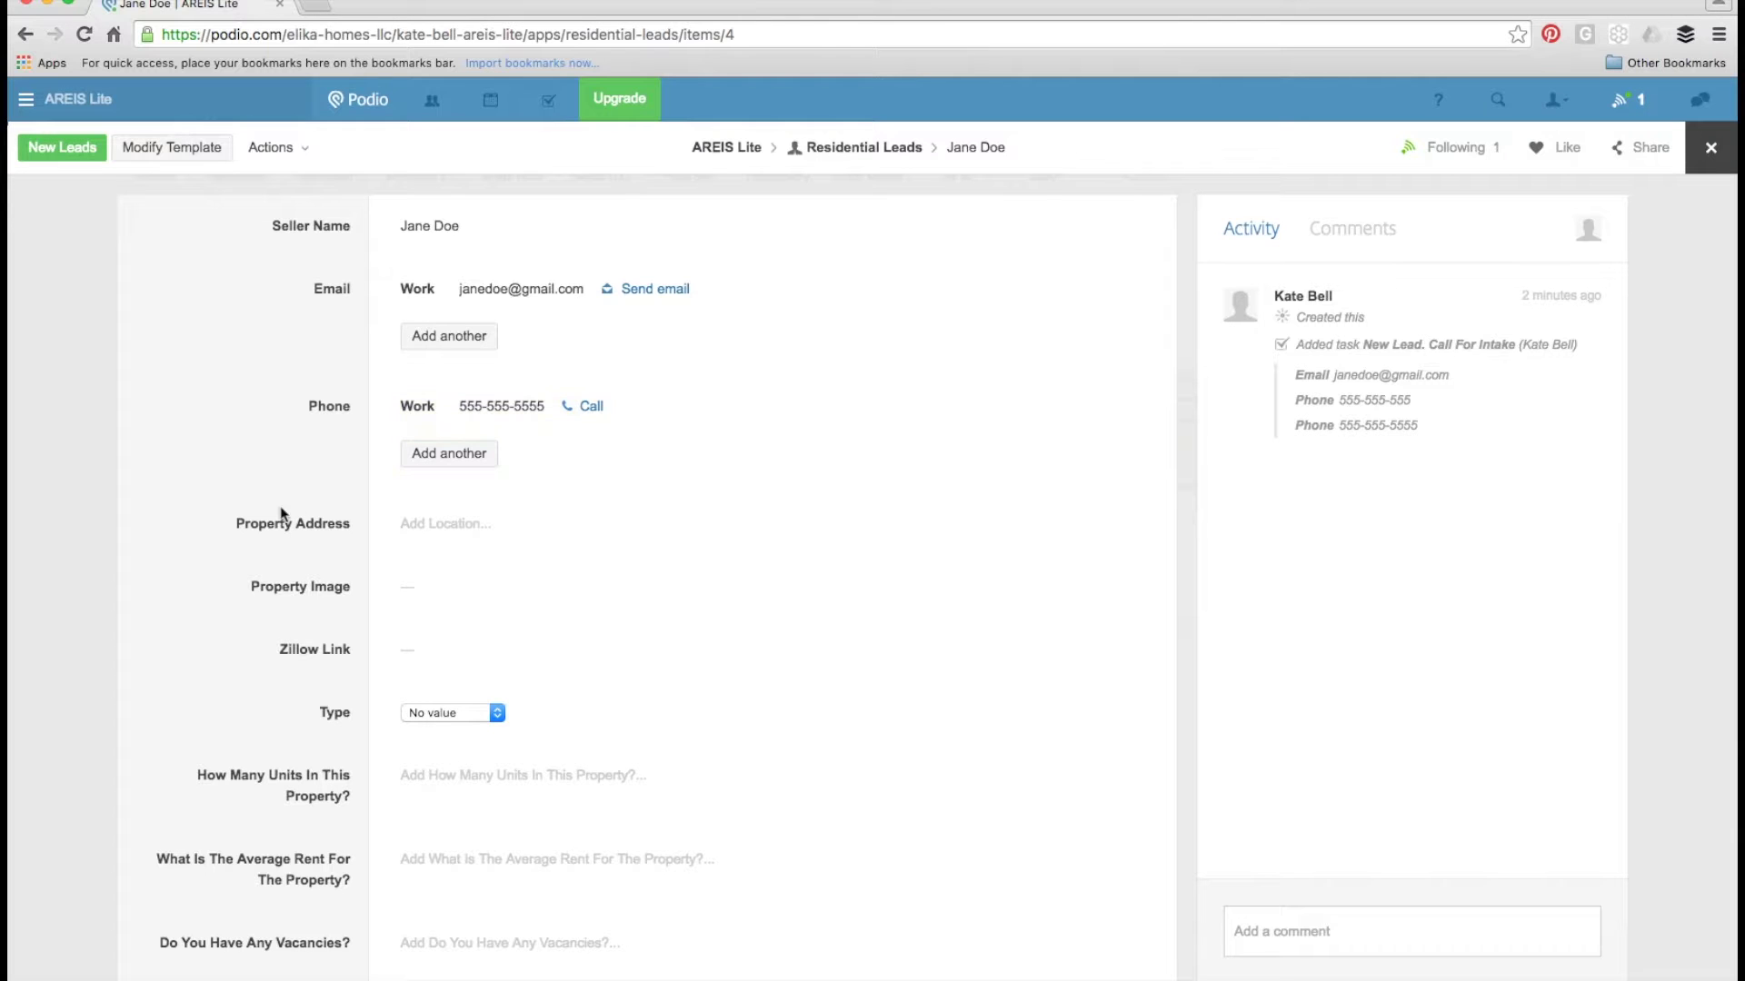
# - Enter the property's street address and choose the matching Round Rock, TX 78664 suggestion
pyautogui.click(445, 523)
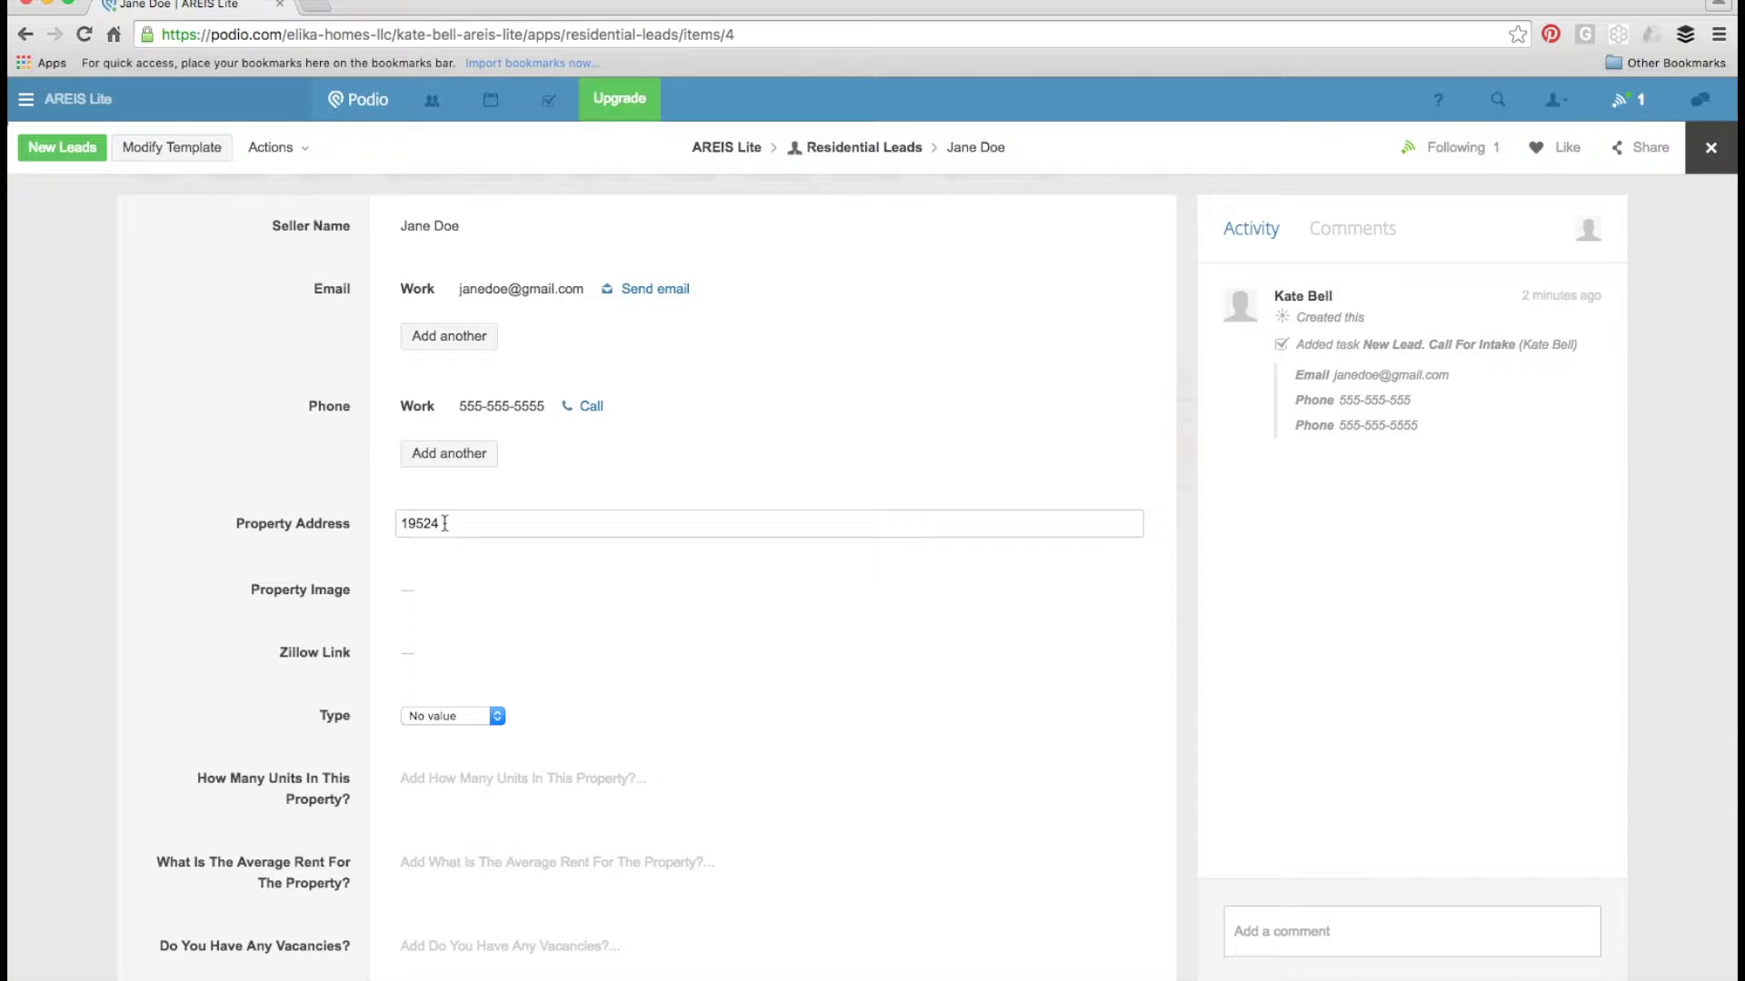
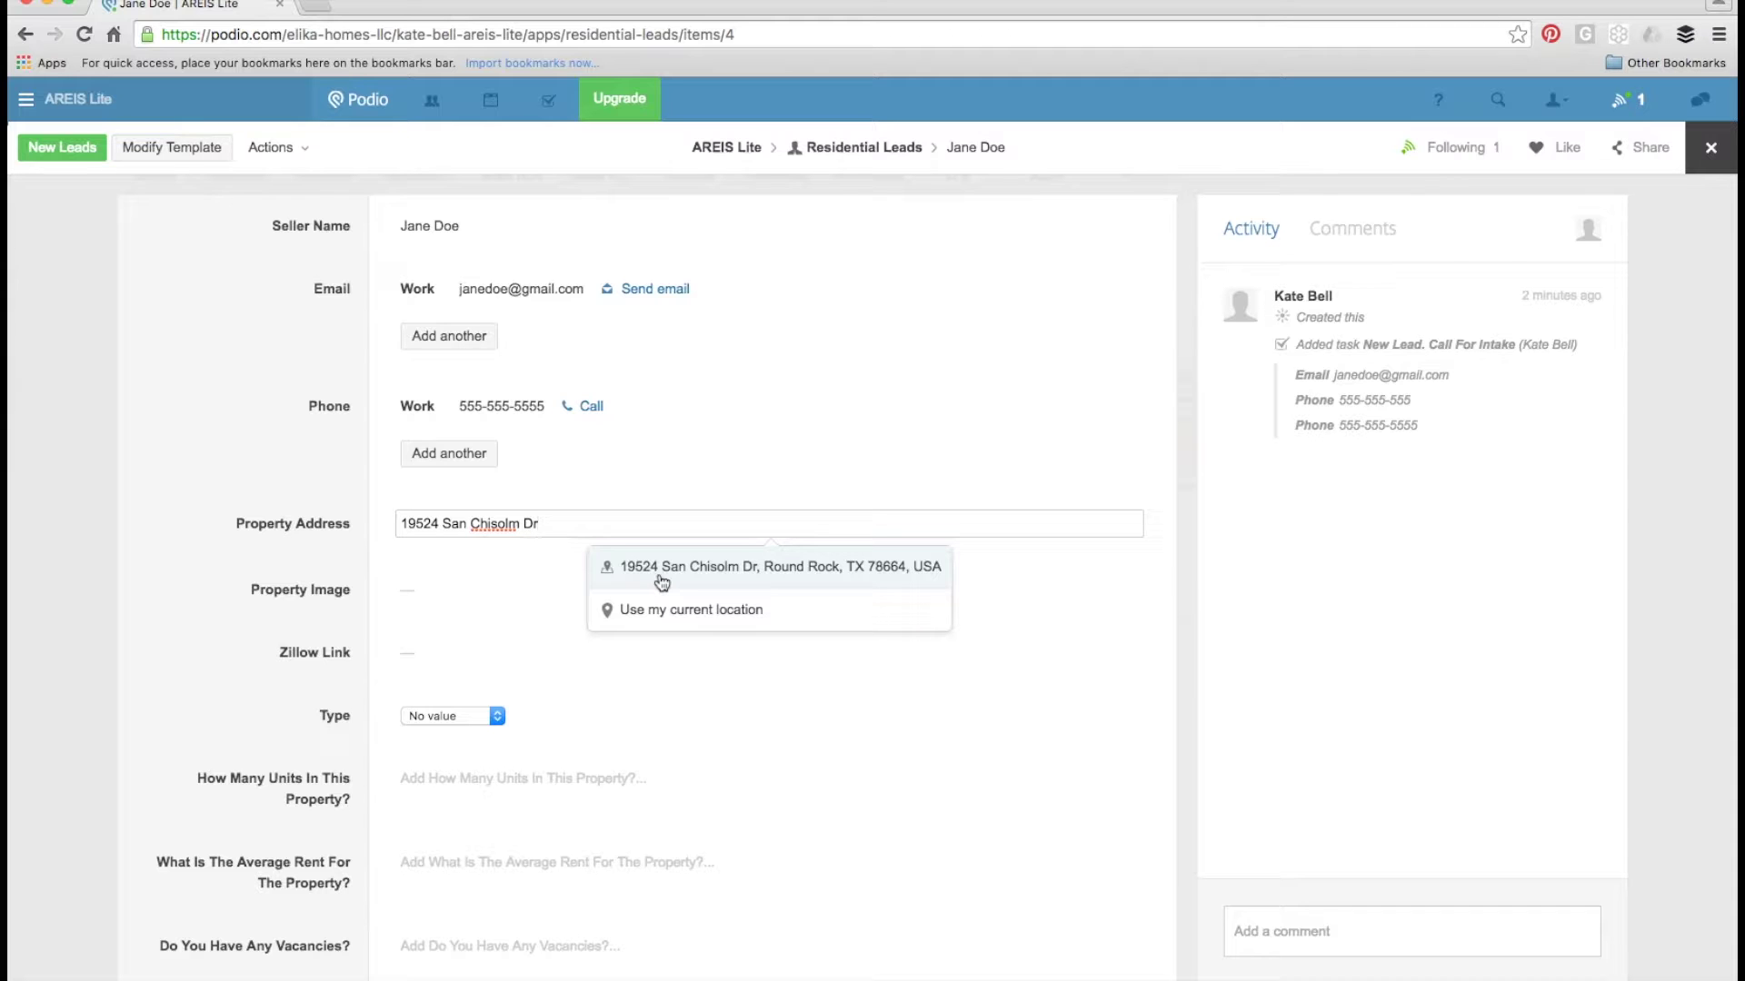
pyautogui.click(662, 572)
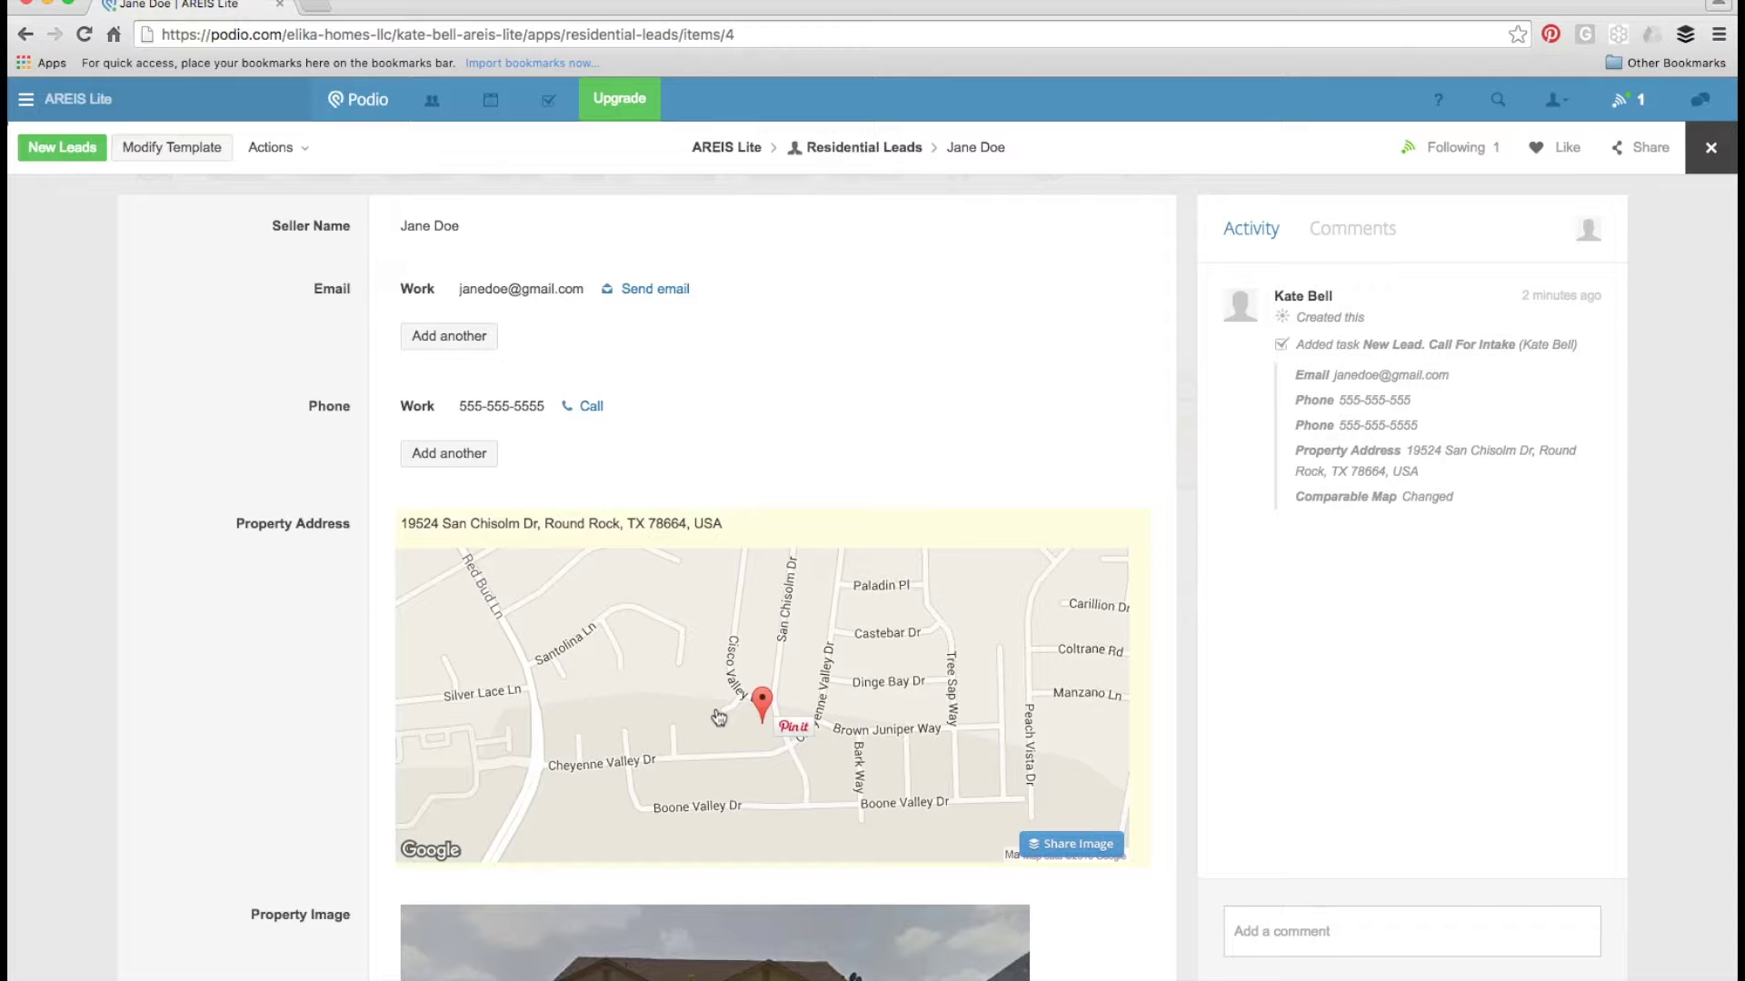
# - Scroll past the property photo and follow the lead's Zillow Link
pyautogui.scroll(-5, 718, 718)
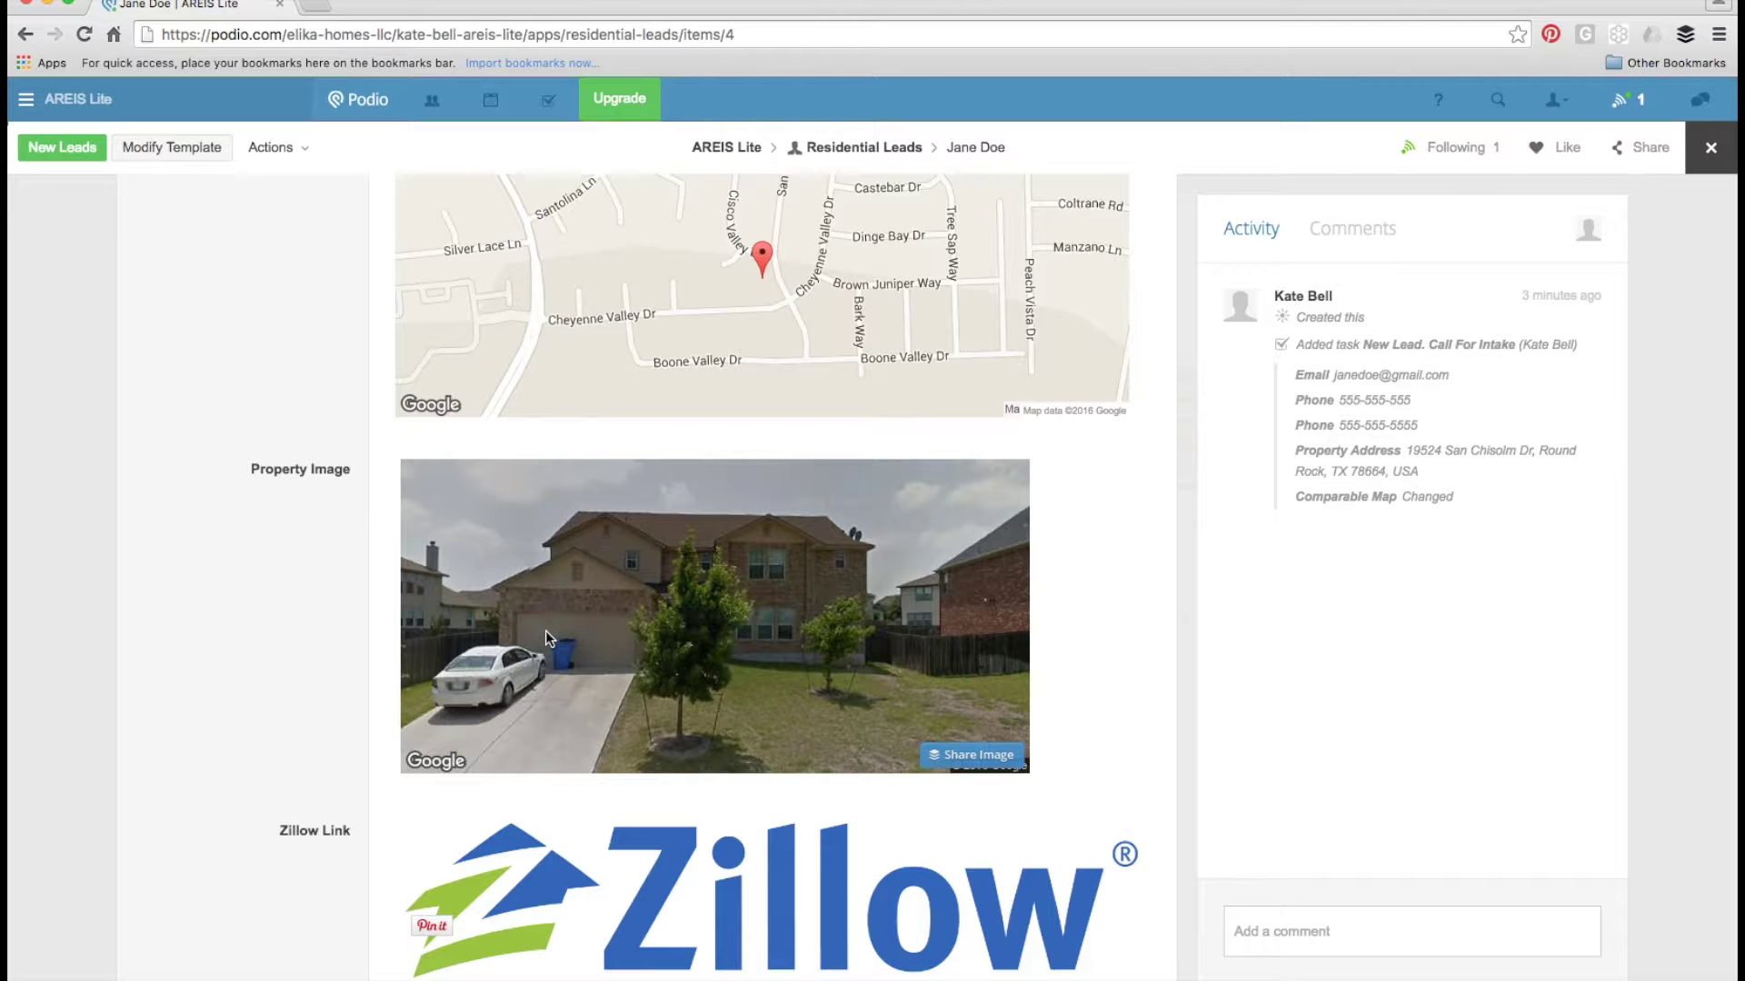
pyautogui.scroll(-3, 645, 845)
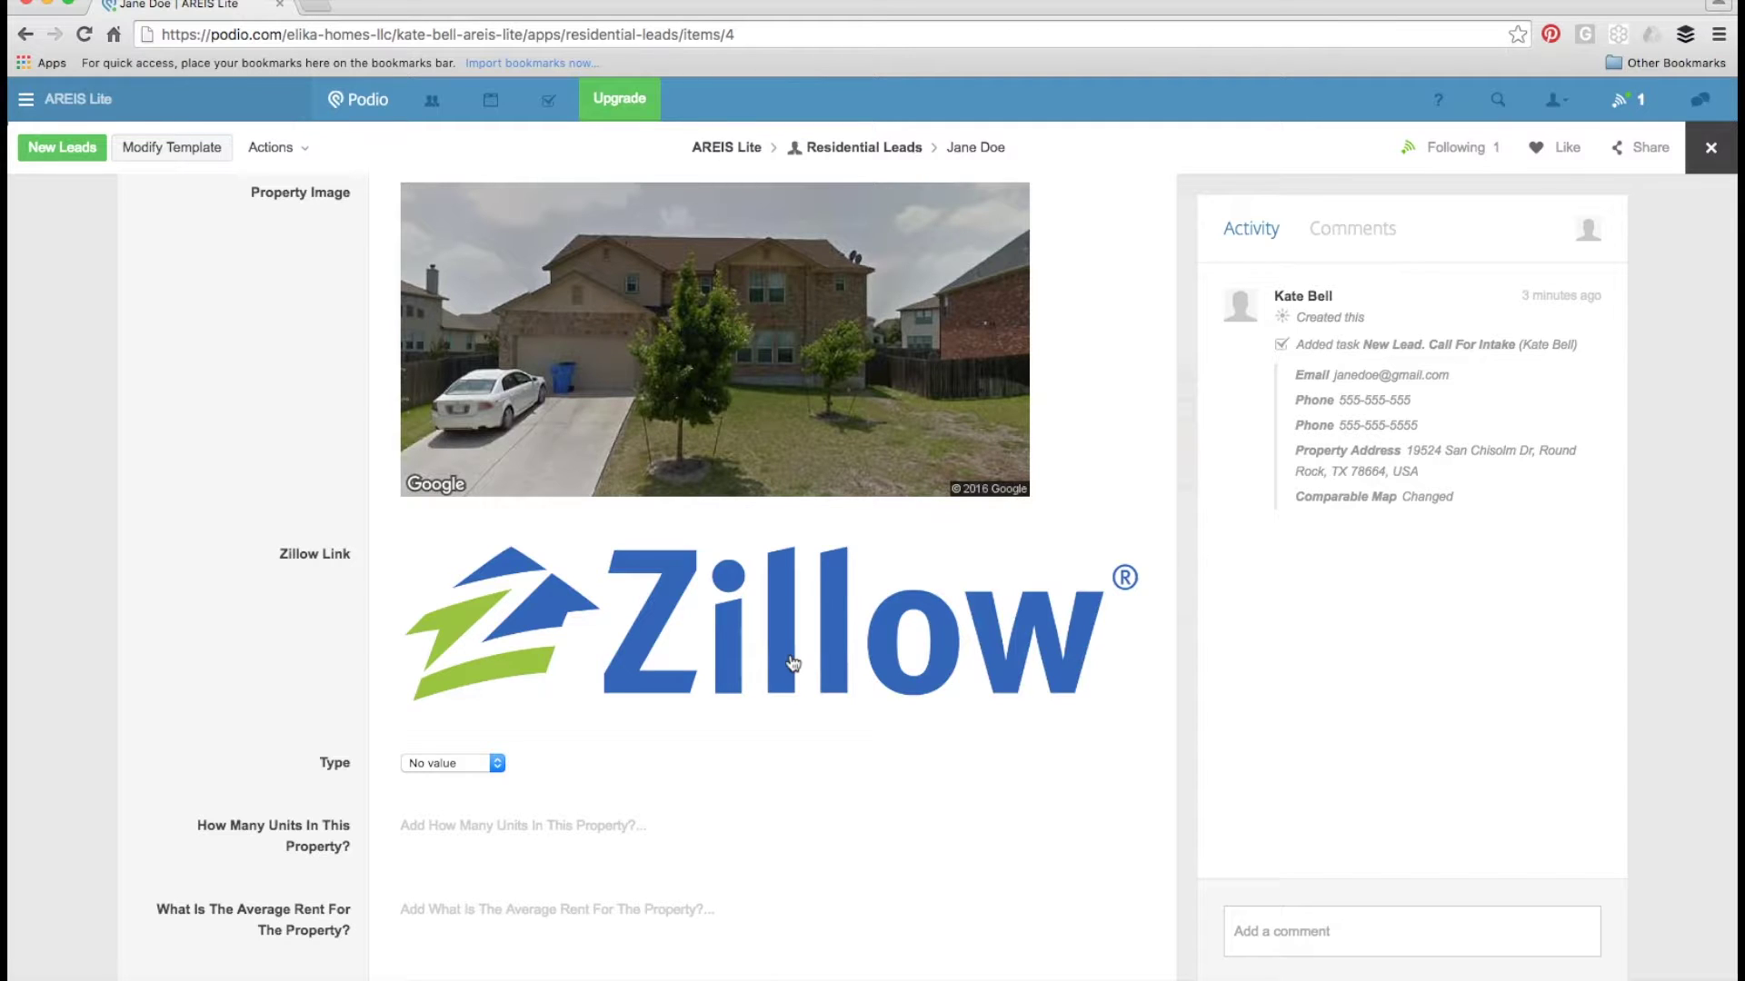
pyautogui.click(684, 638)
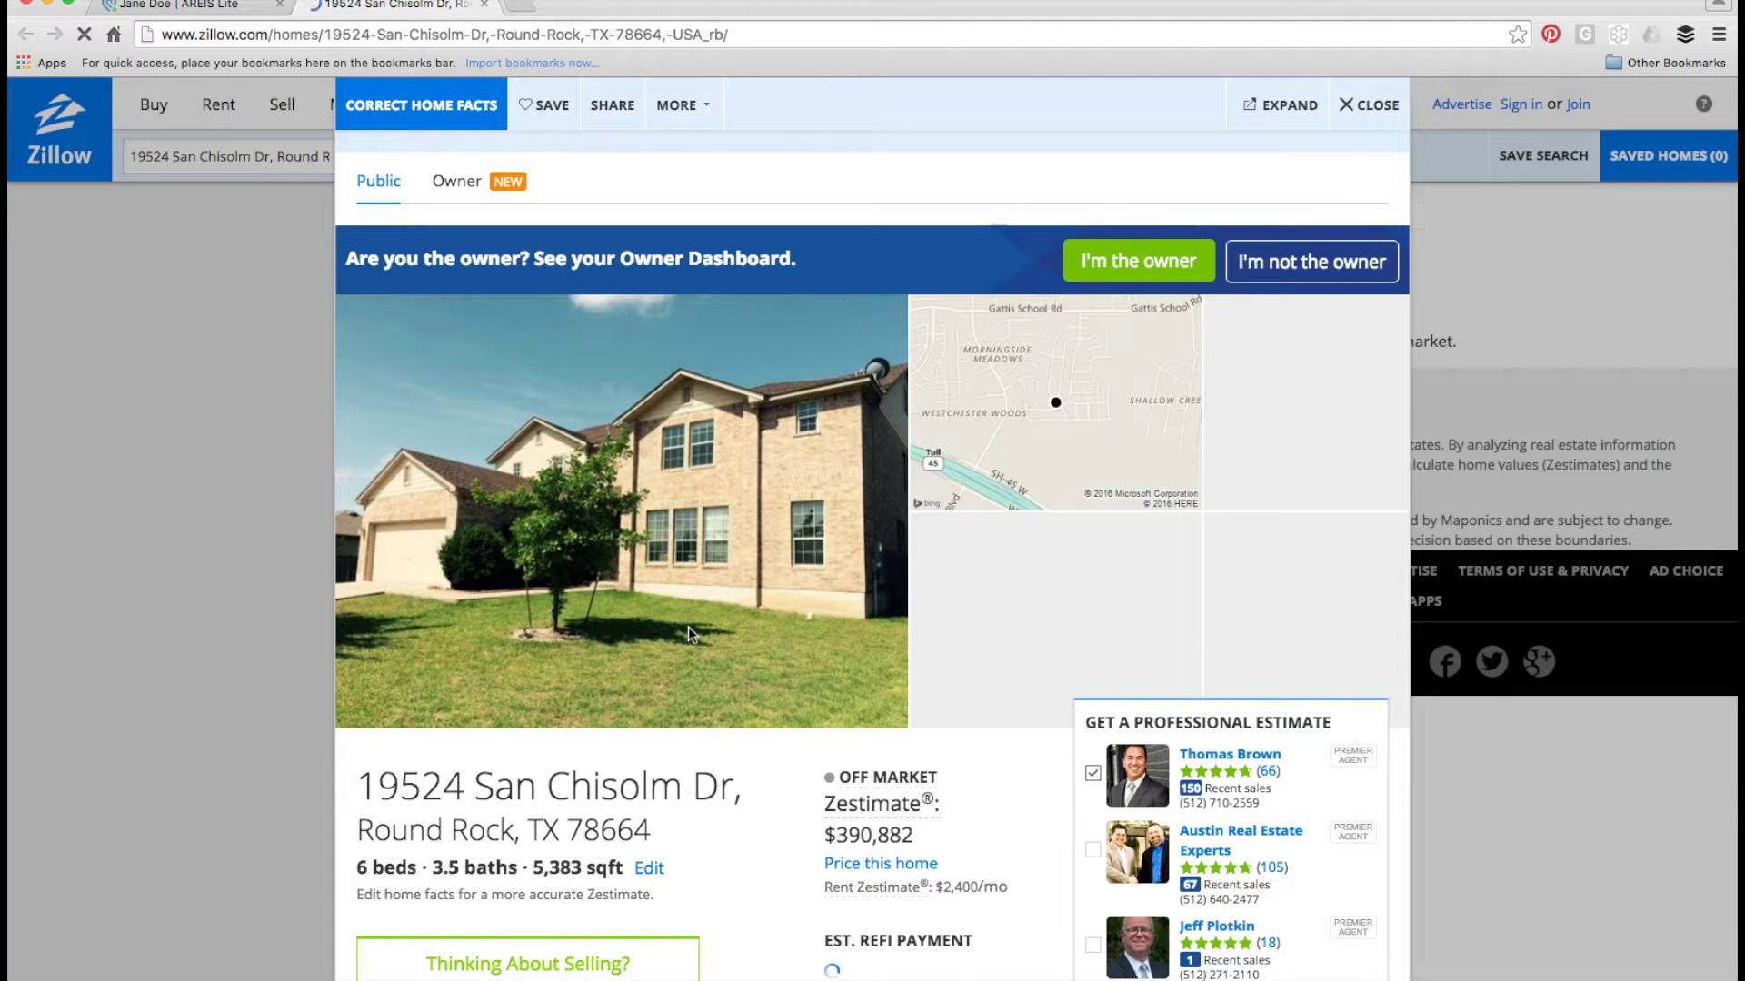
# - Review the Zillow facts, features and Zestimate history, then close the Zillow tab
pyautogui.scroll(-1, 611, 582)
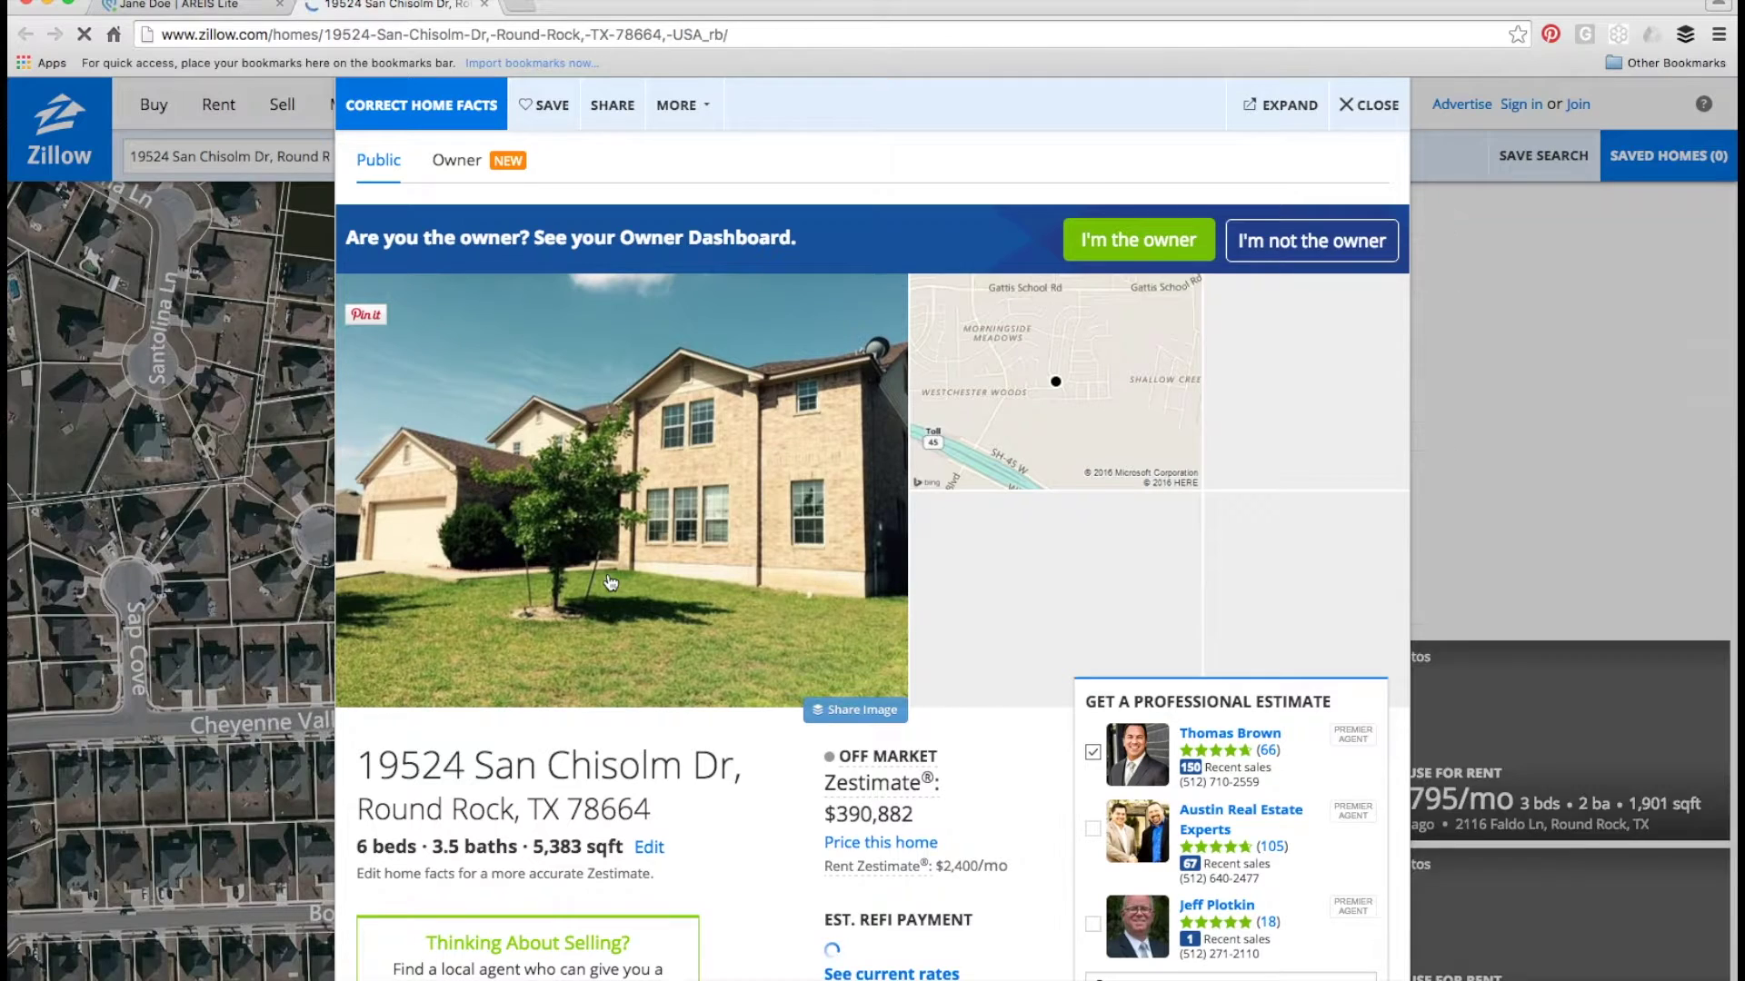
pyautogui.scroll(-5, 734, 717)
pyautogui.scroll(-3, 736, 717)
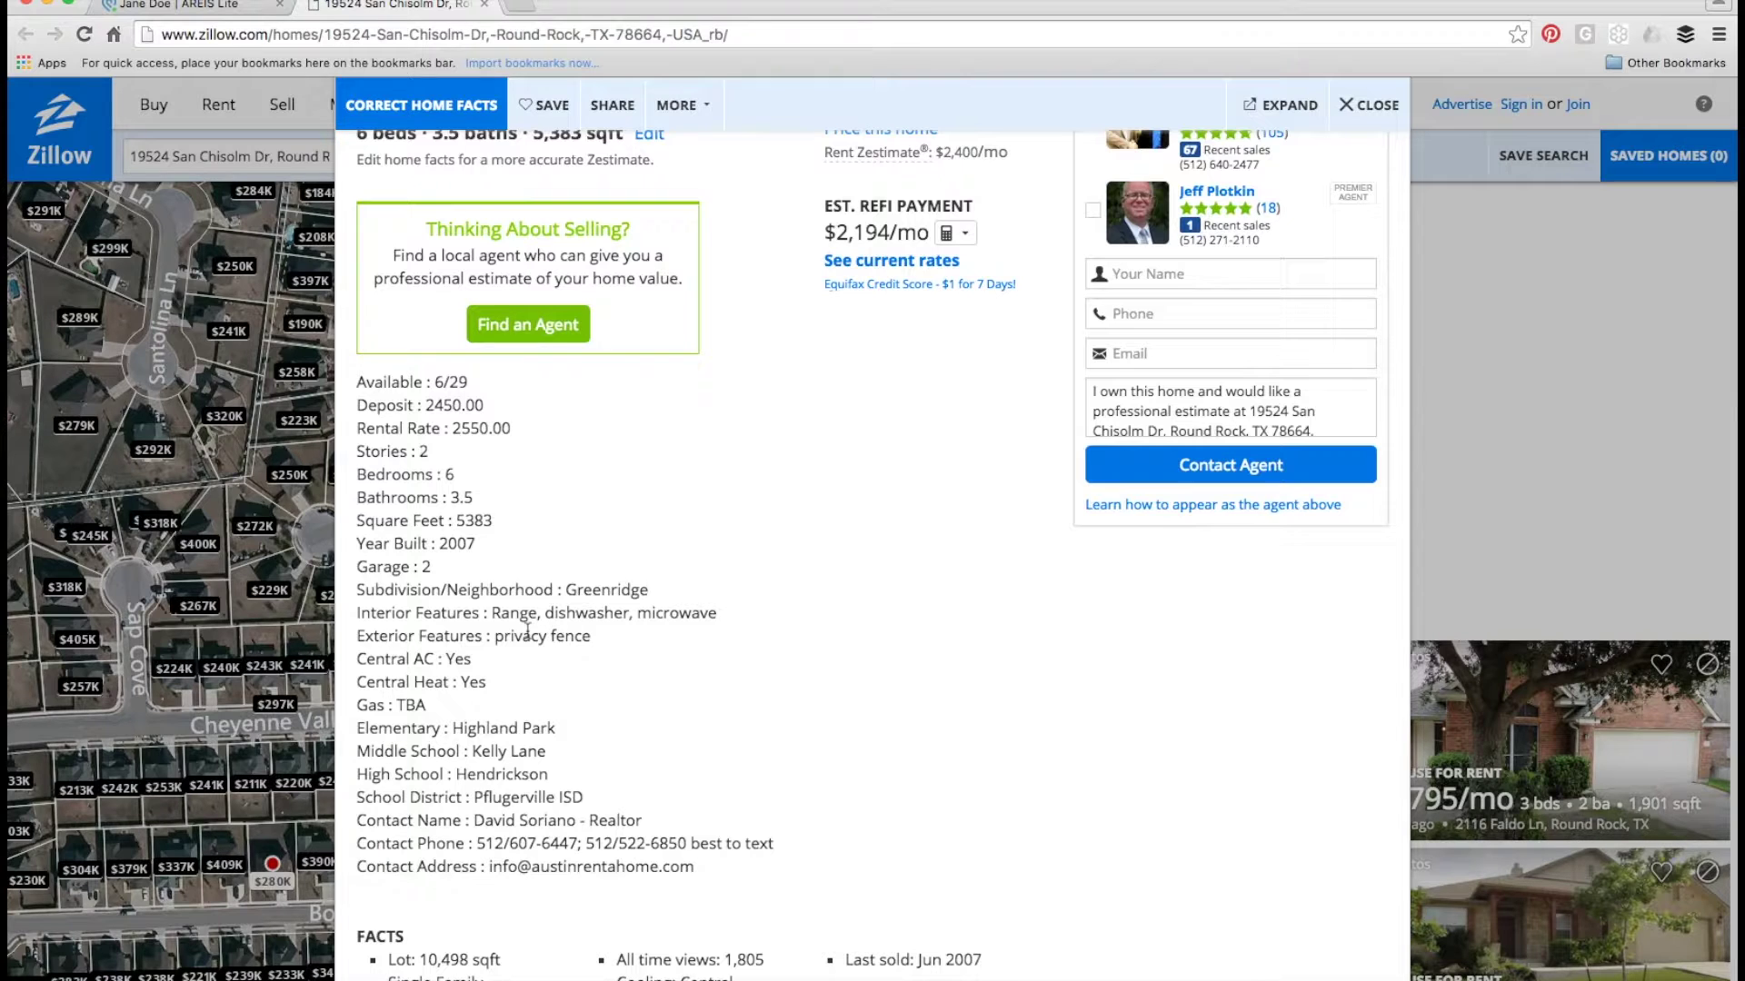
pyautogui.scroll(-6, 527, 629)
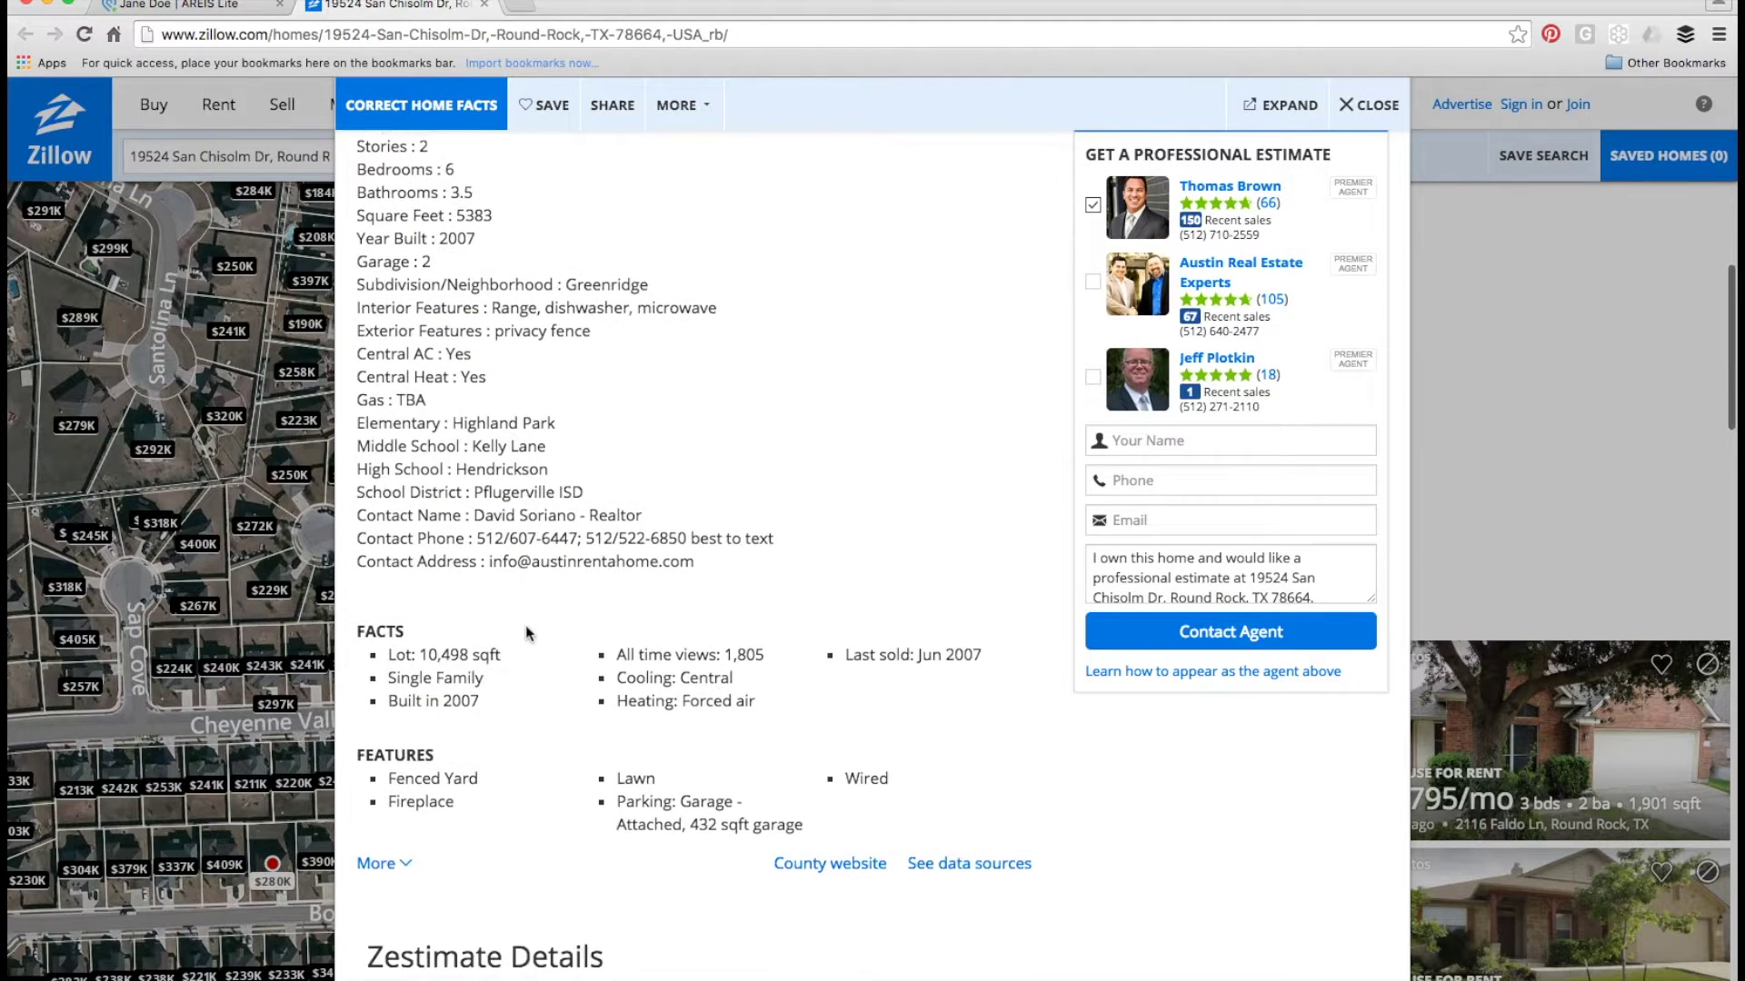
pyautogui.scroll(-2, 527, 633)
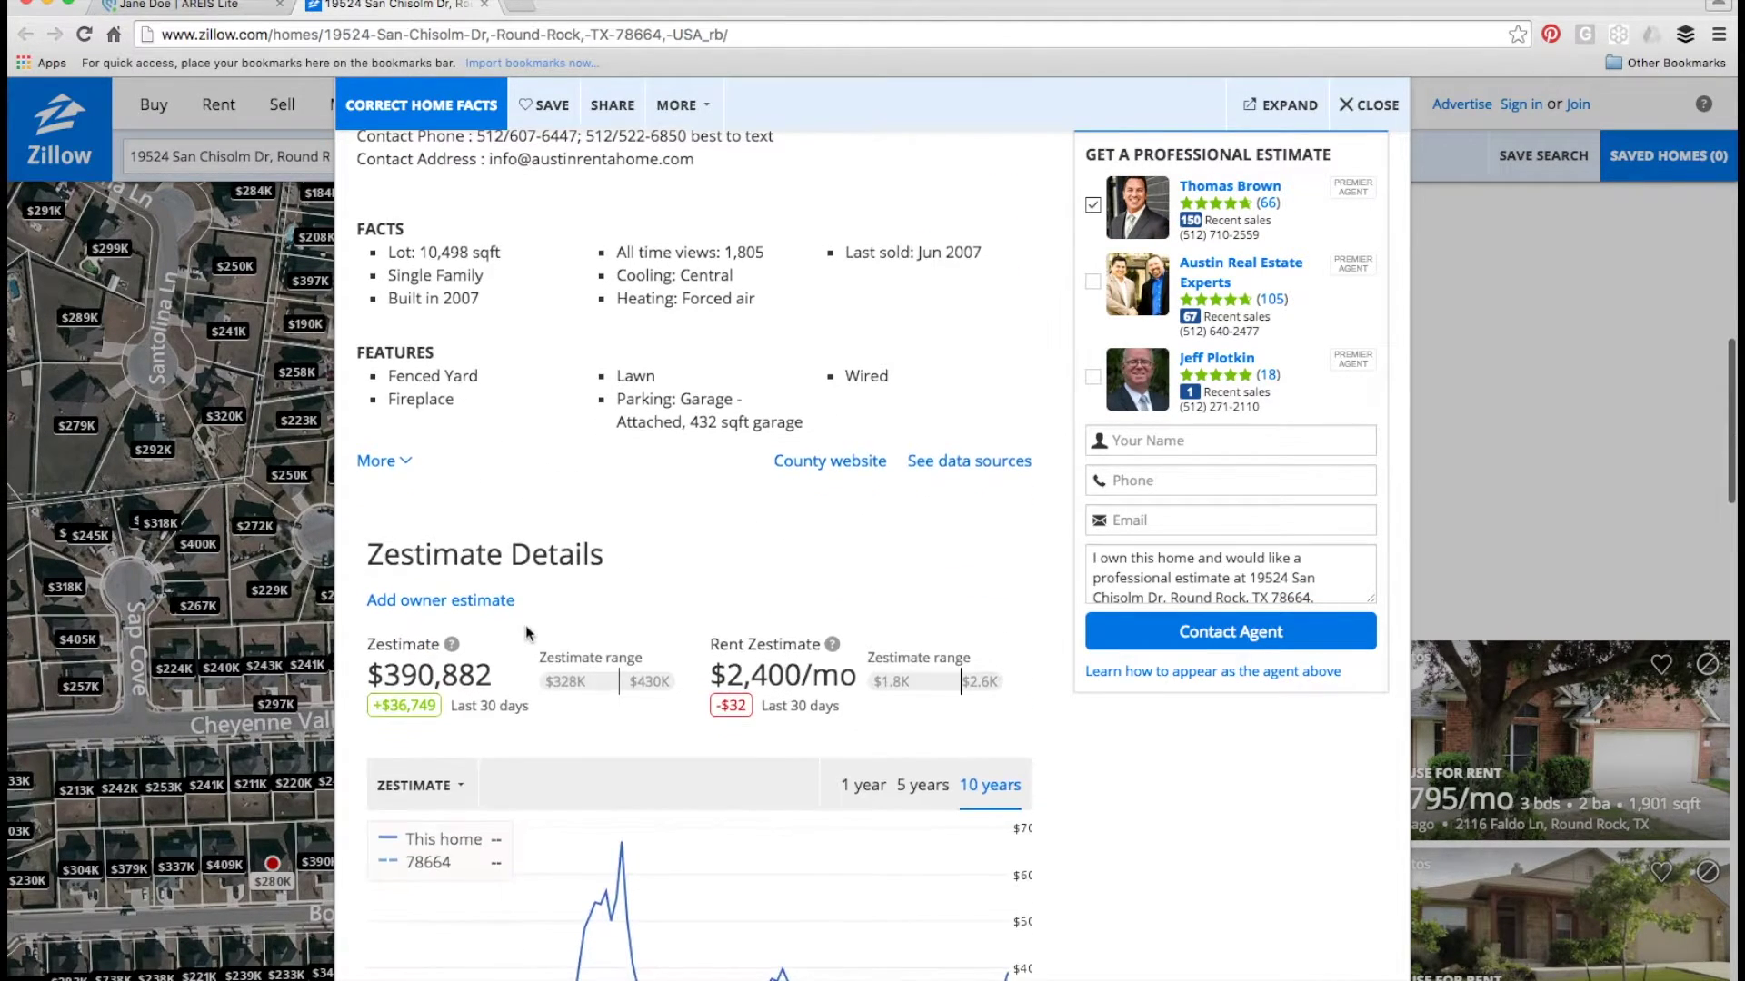
pyautogui.scroll(-2, 527, 634)
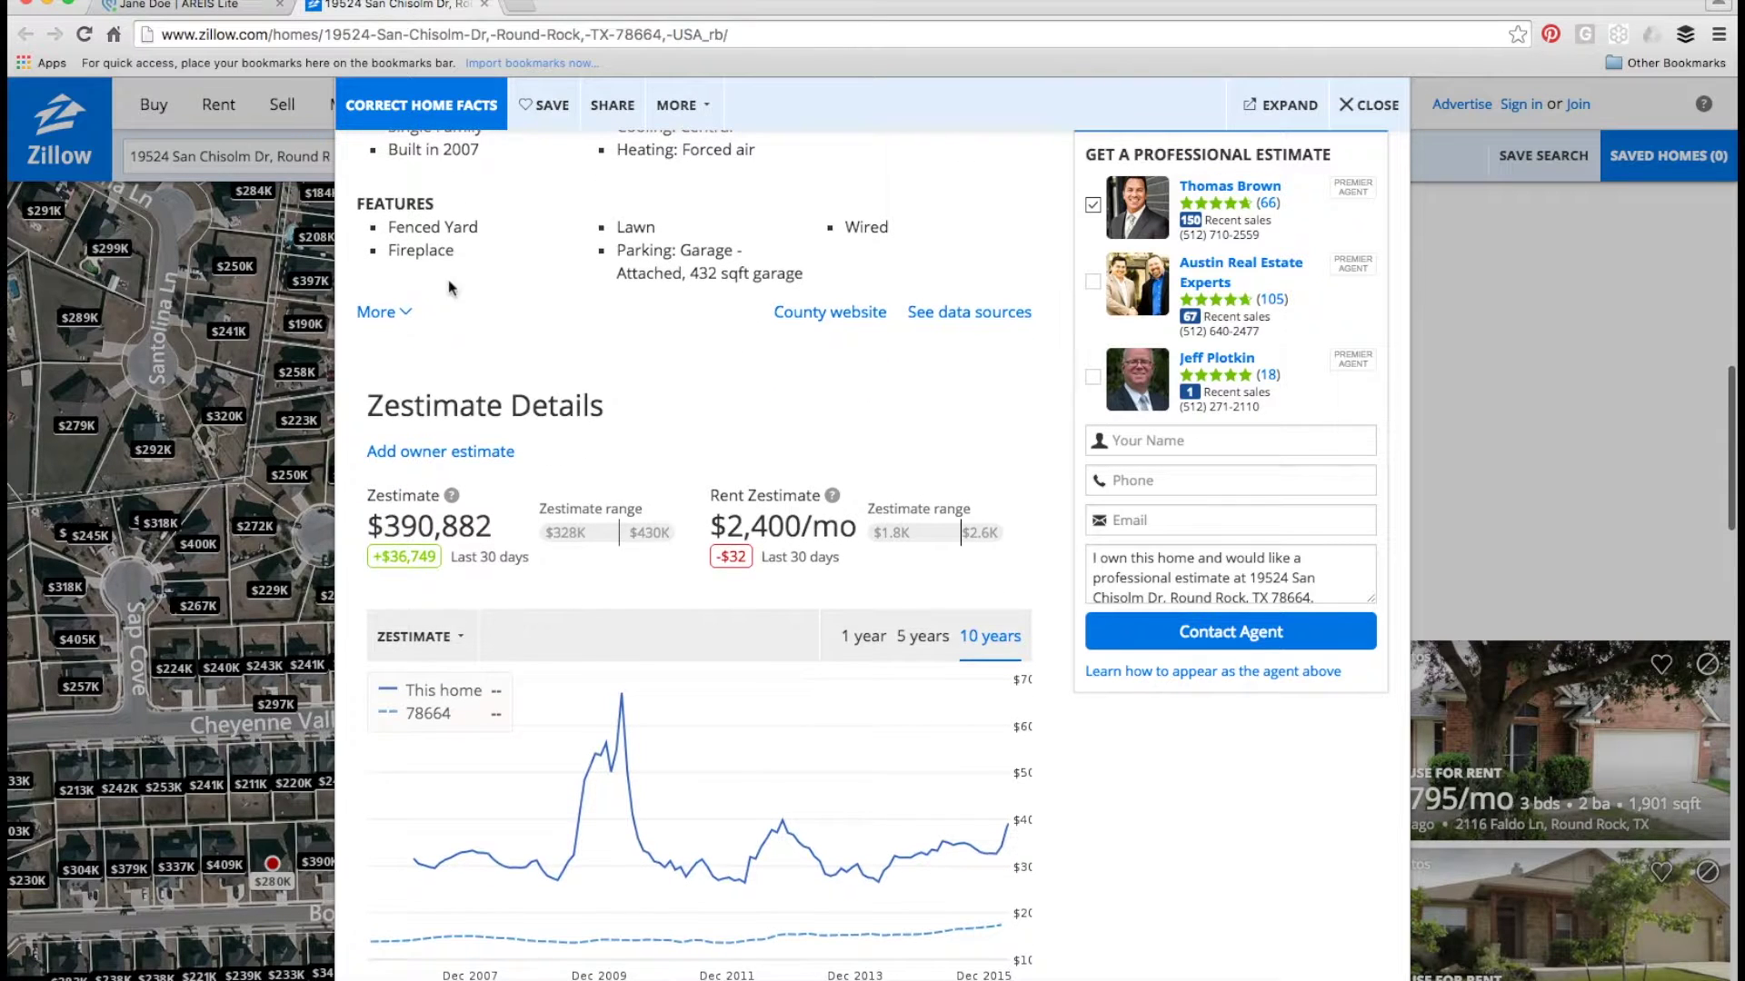
pyautogui.click(486, 6)
pyautogui.scroll(-4, 581, 548)
pyautogui.scroll(-2, 582, 548)
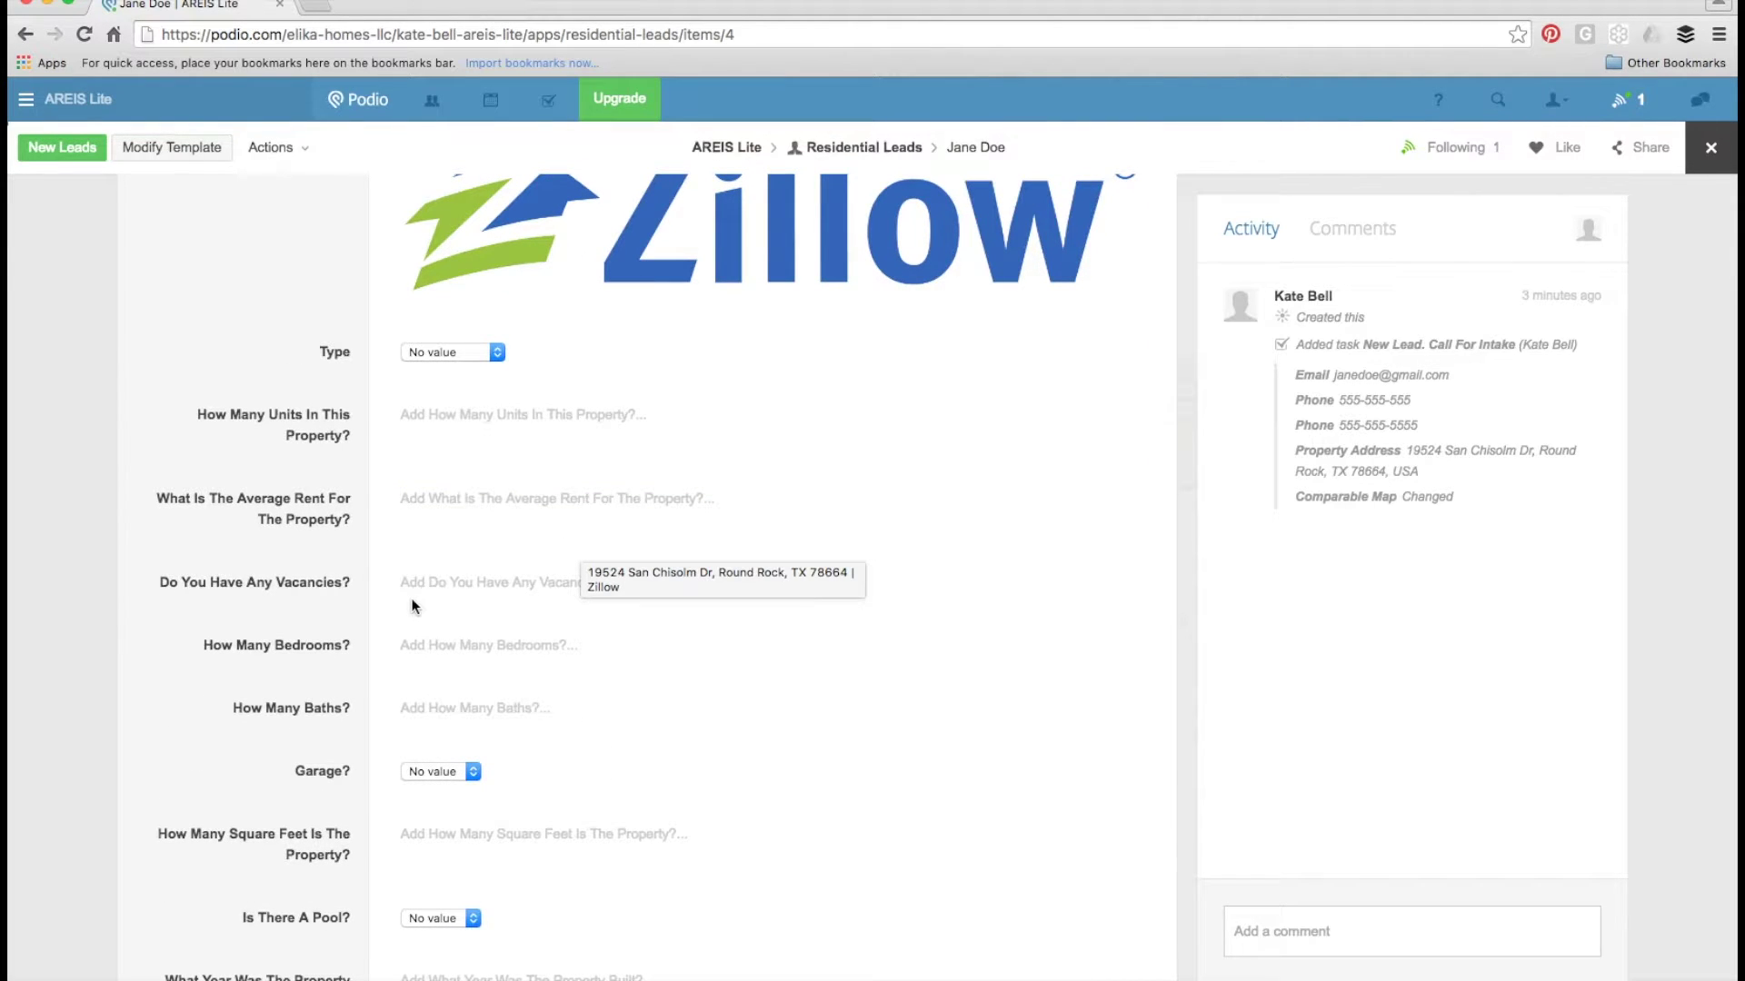
# - Choose Single Family as the lead's property Type
pyautogui.click(434, 351)
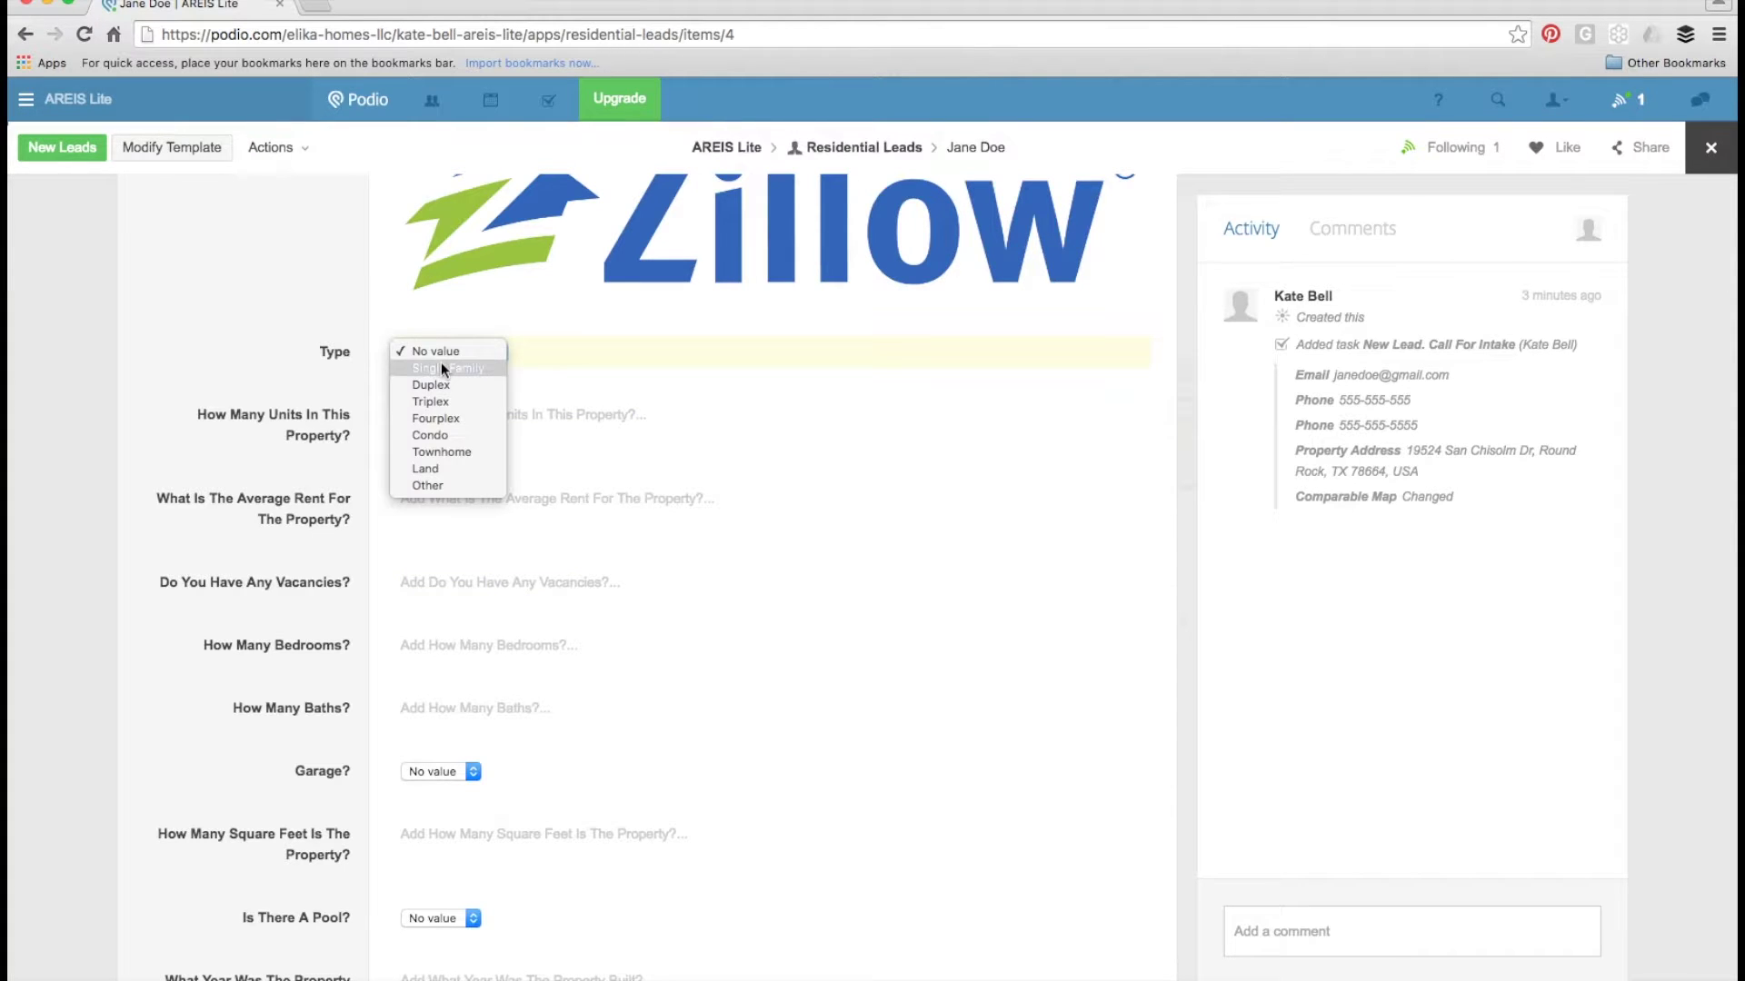
pyautogui.click(443, 368)
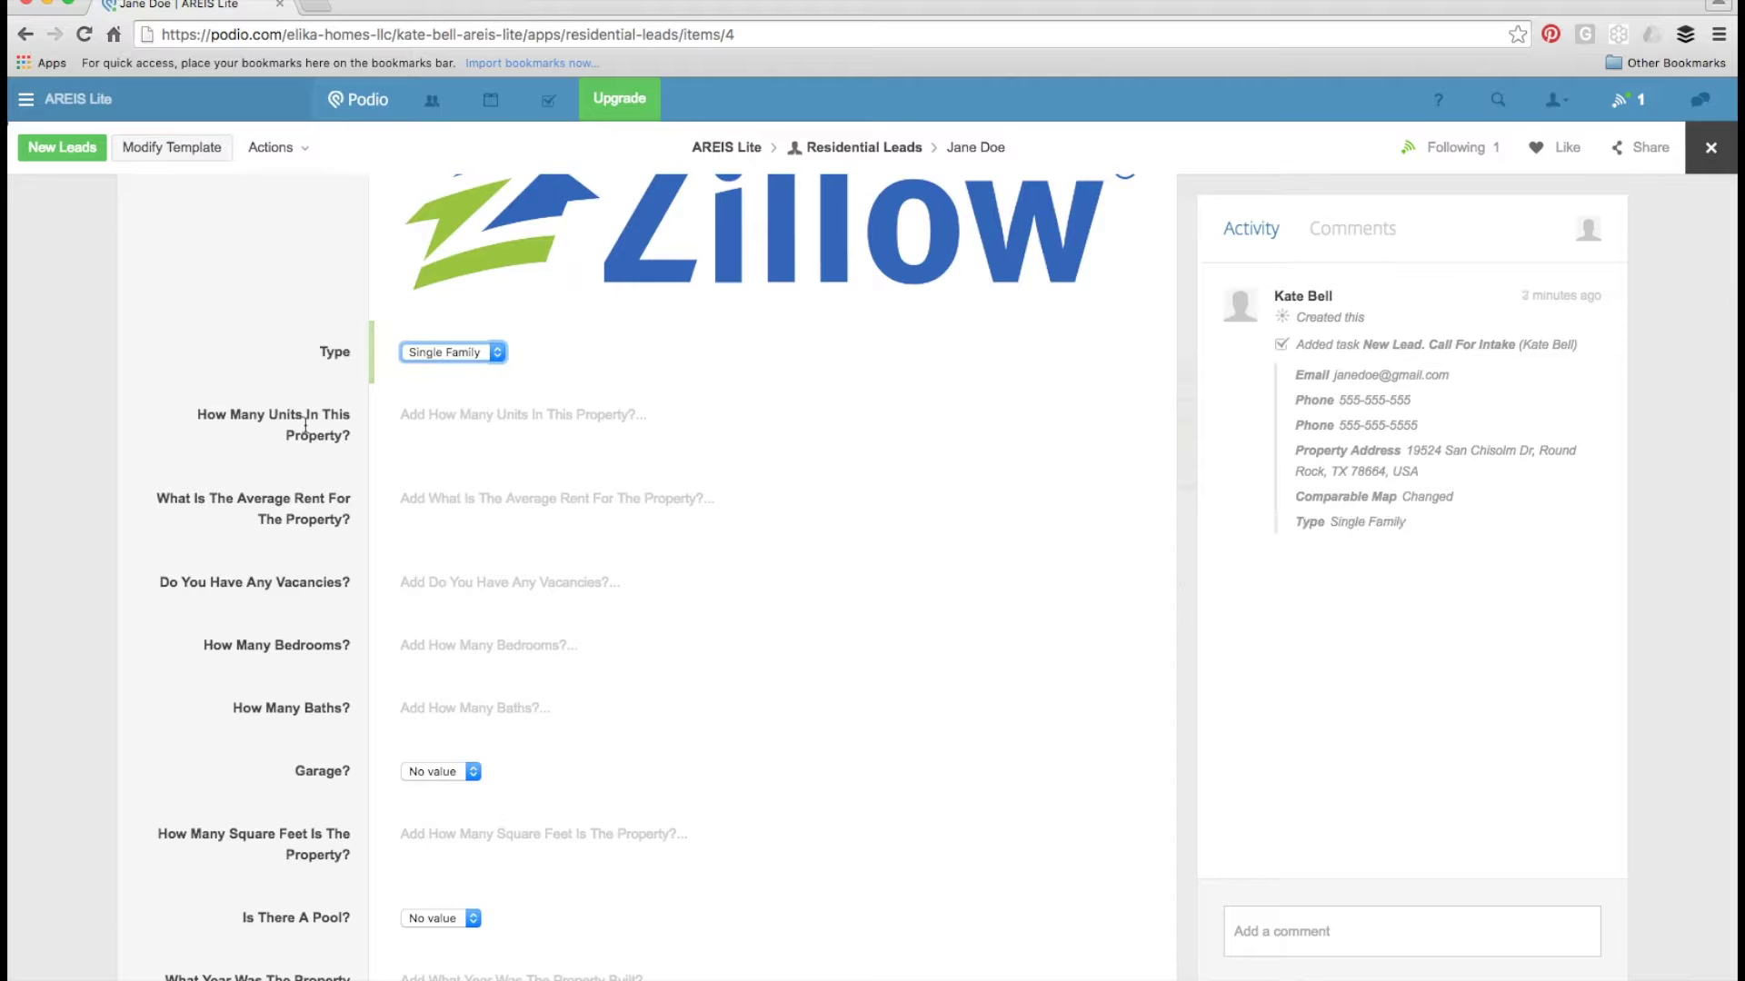
pyautogui.click(483, 419)
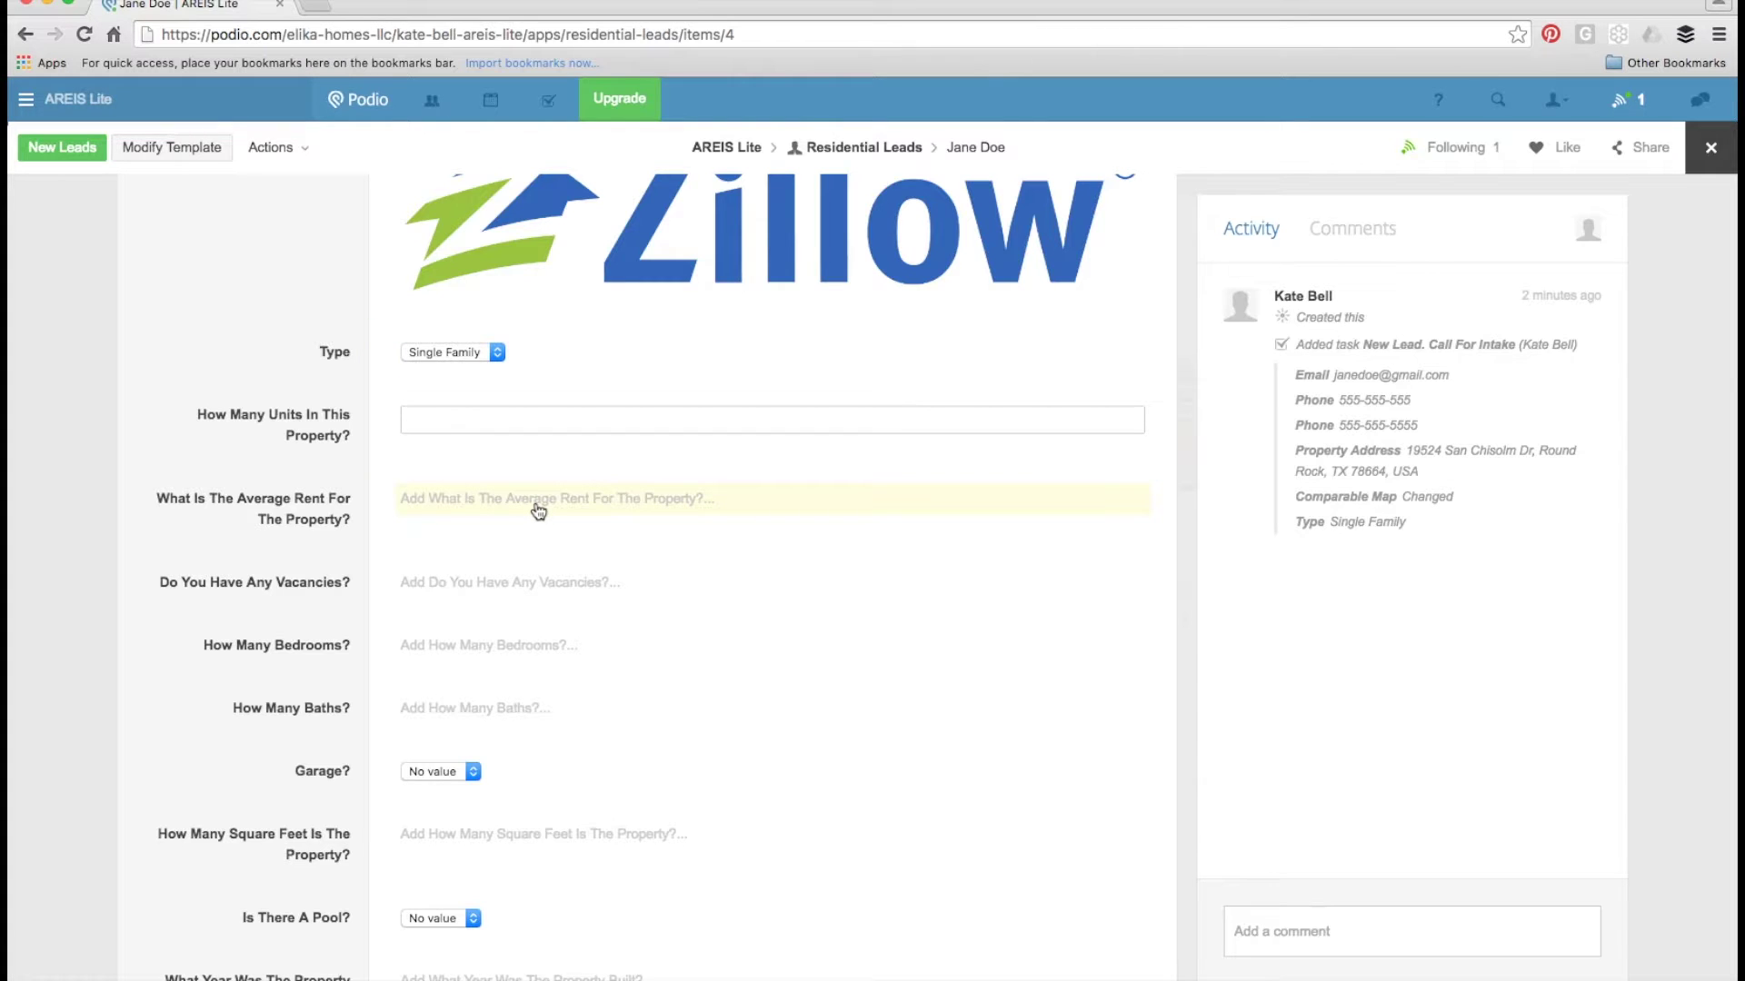
pyautogui.scroll(-2, 539, 512)
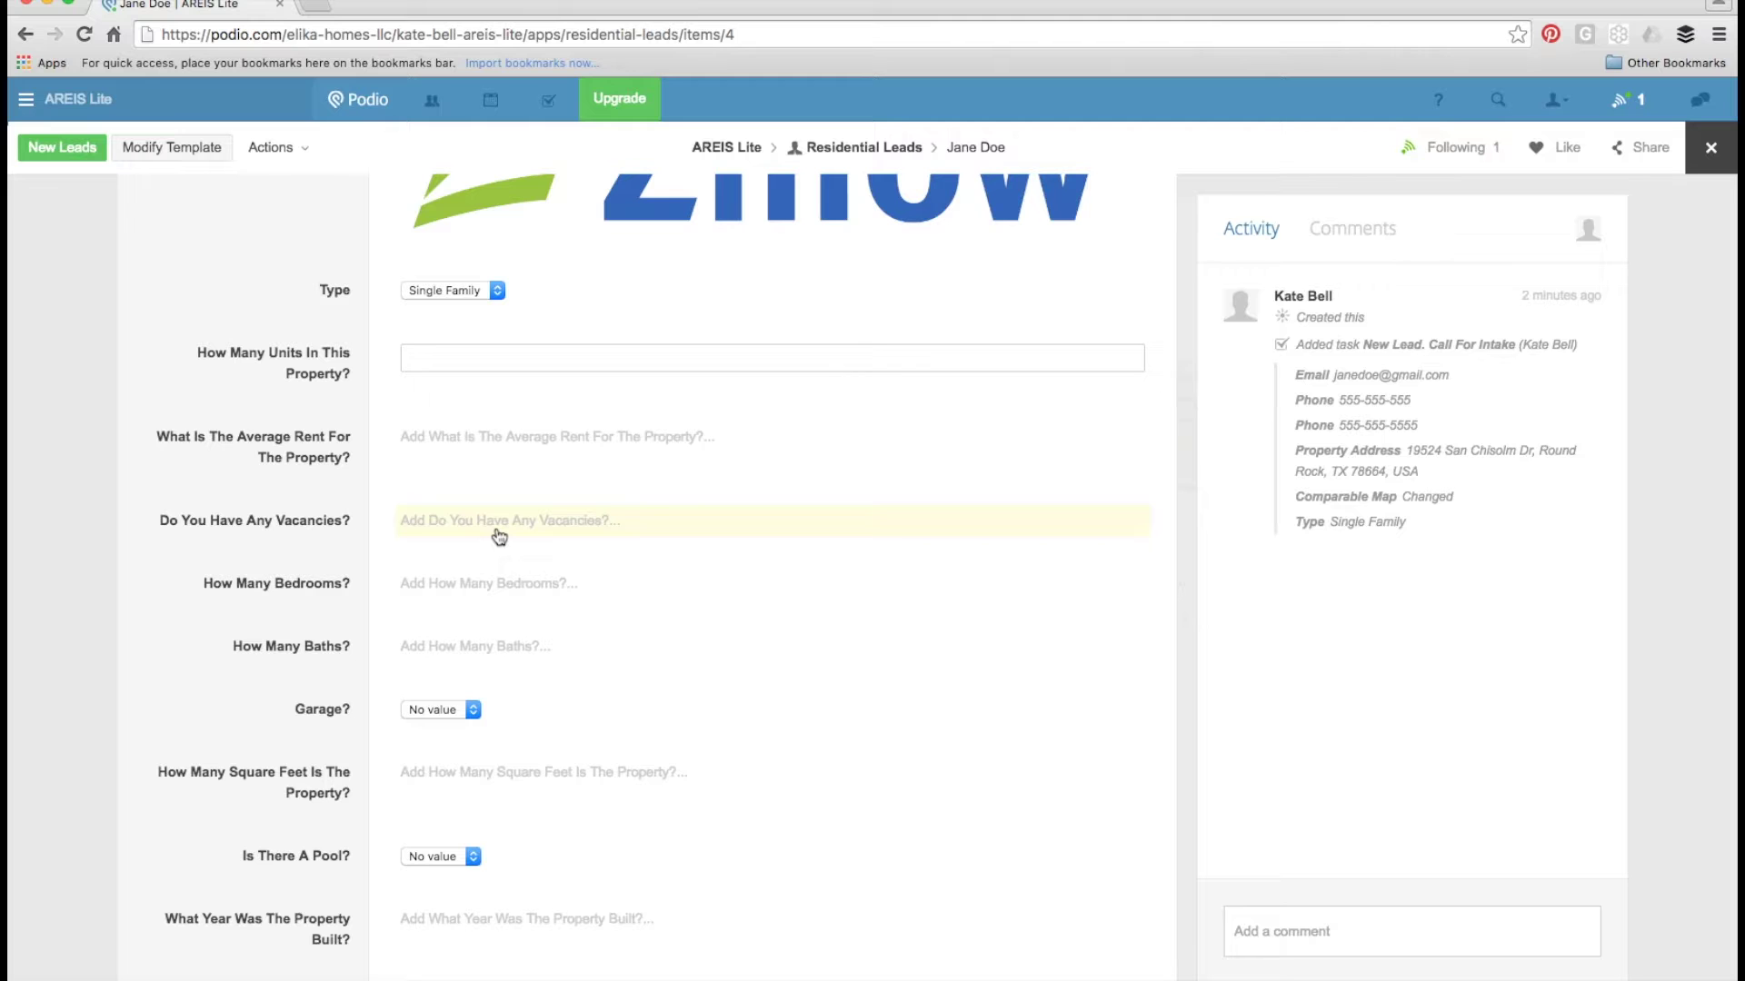
pyautogui.scroll(-5, 499, 537)
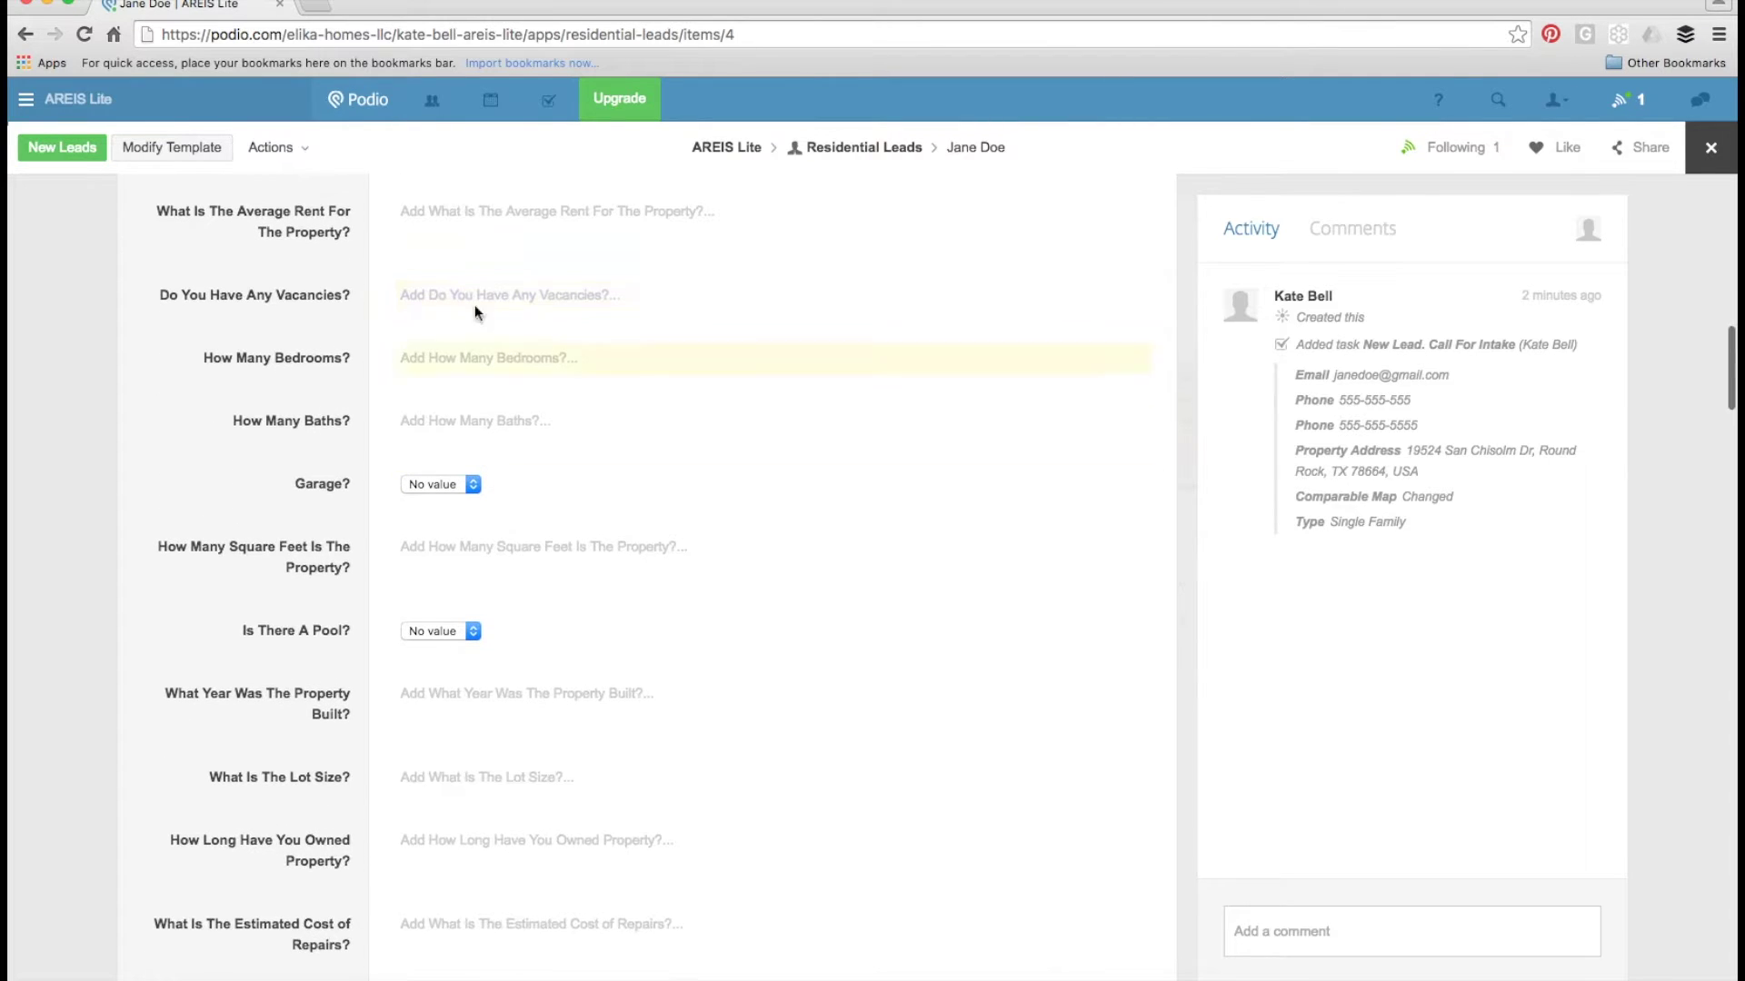
# - Enter 4 bedrooms, 3.5 baths and a 2 Car garage
pyautogui.click(489, 359)
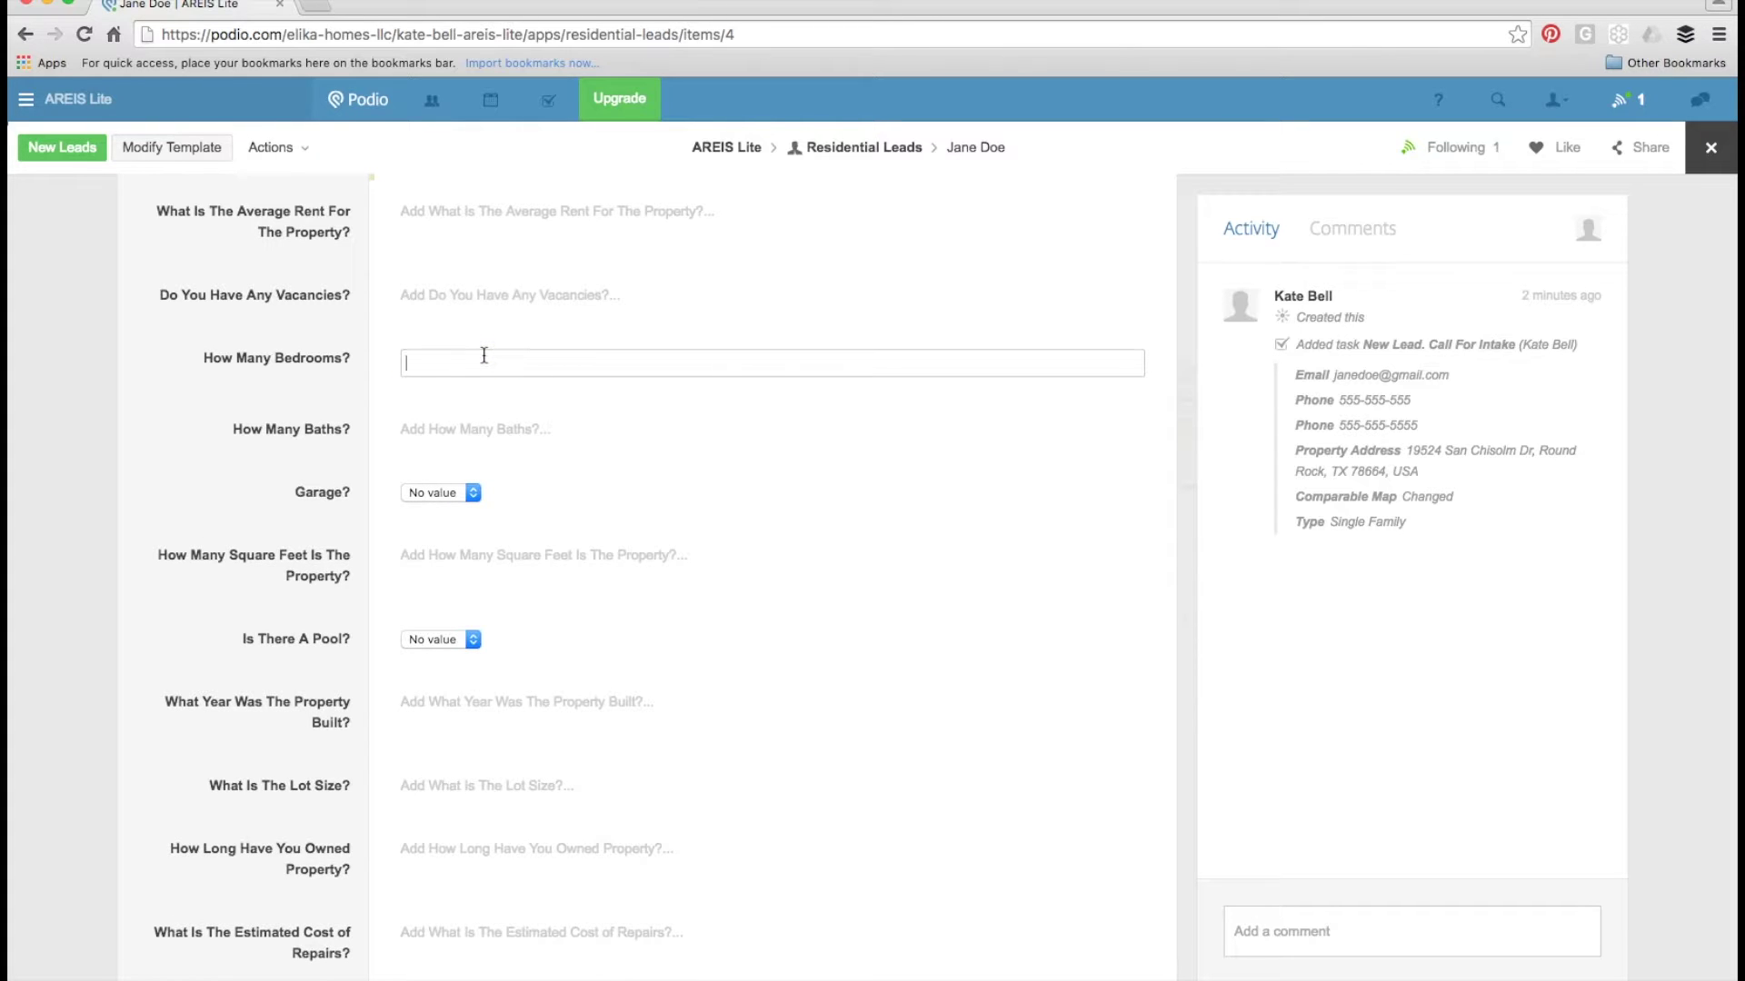
pyautogui.write('4')
pyautogui.press('Tab')
pyautogui.write('3.45')
pyautogui.press('BackSpace')
pyautogui.press('BackSpace')
pyautogui.write('5')
pyautogui.press('Tab')
pyautogui.press('space')
pyautogui.press('Down')
pyautogui.press('Down')
pyautogui.press('Return')
pyautogui.press('Tab')
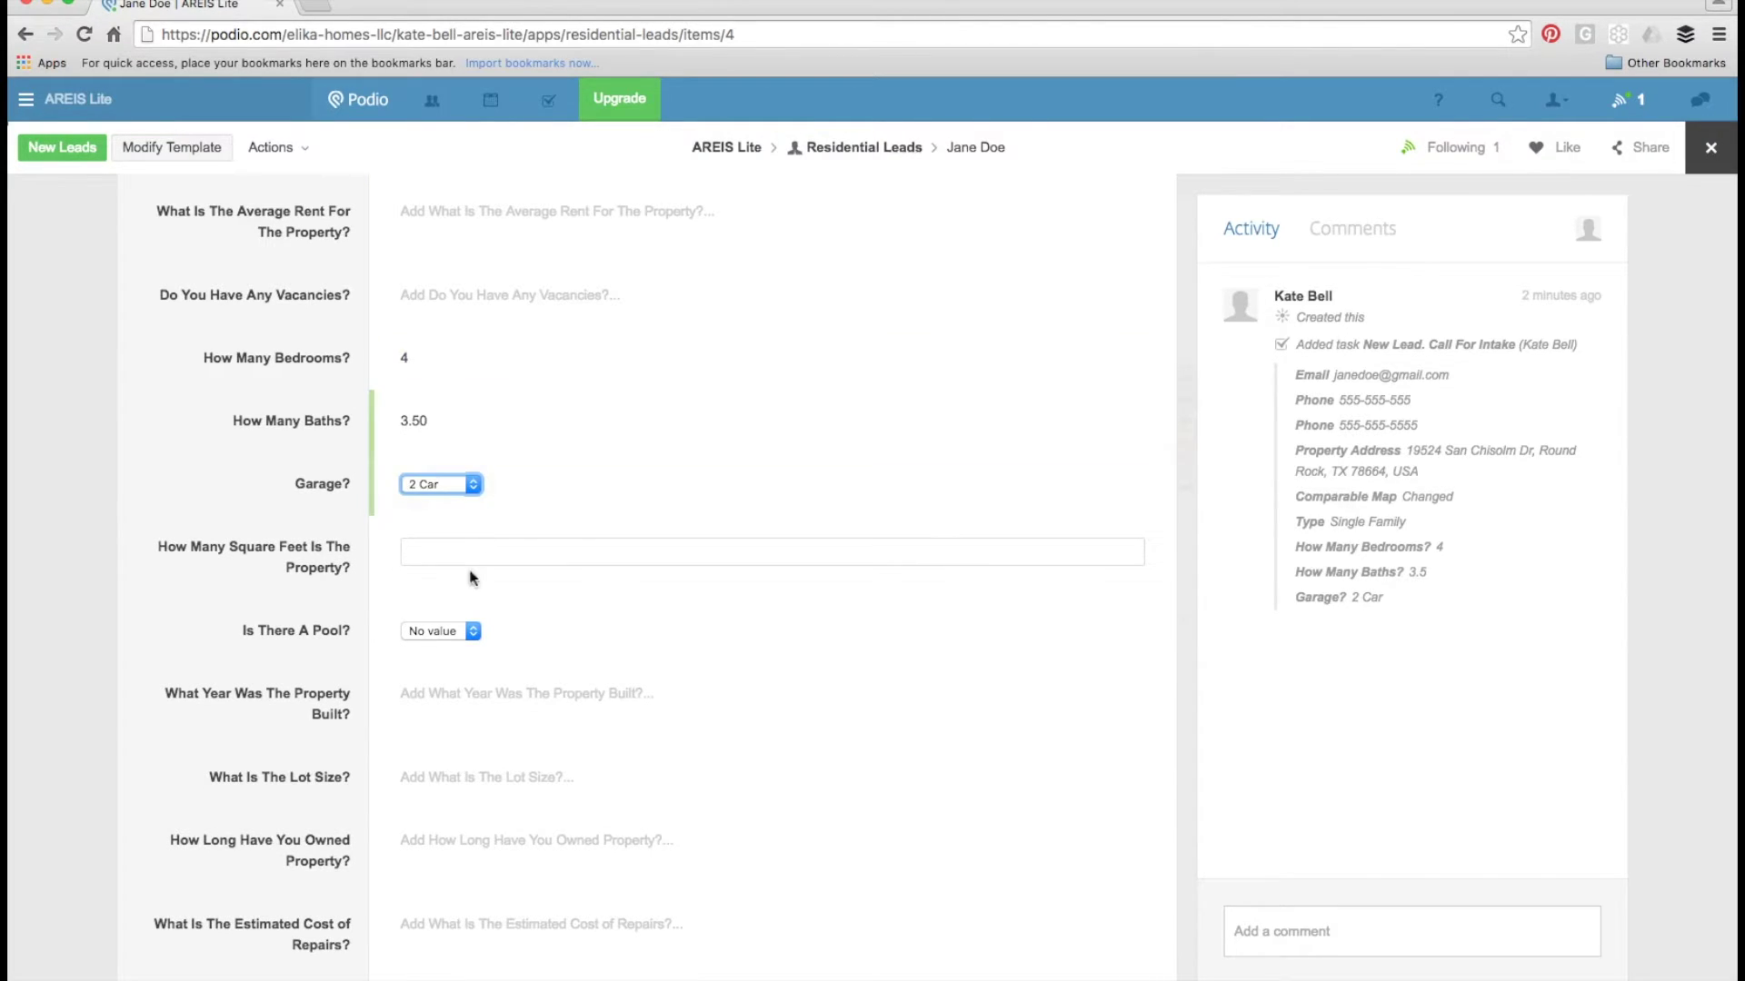
# - Enter 2,000 square feet, no pool, year built 1999 and lot size 8,000
pyautogui.write('2000')
pyautogui.press('Tab')
pyautogui.press('space')
pyautogui.press('Down')
pyautogui.press('Return')
pyautogui.press('Tab')
pyautogui.write('1999')
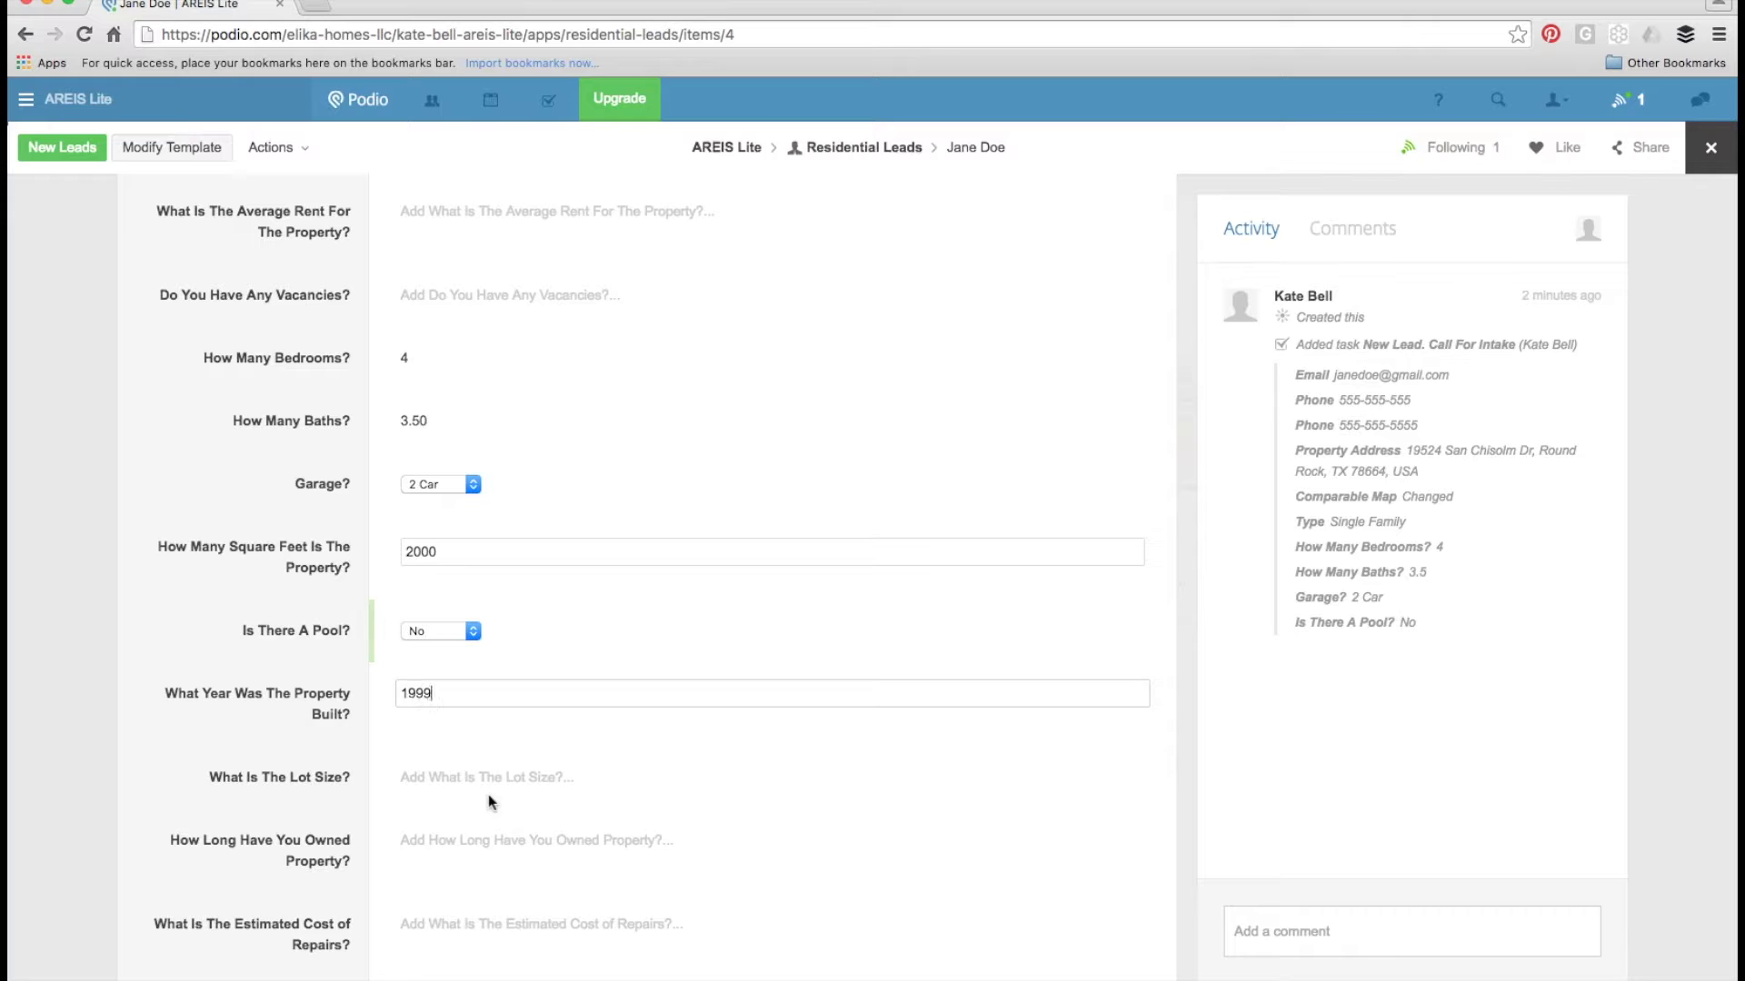
pyautogui.press('Tab')
pyautogui.write('8000')
pyautogui.press('Tab')
pyautogui.scroll(-3, 494, 939)
pyautogui.click(238, 734)
pyautogui.scroll(-4, 238, 735)
pyautogui.click(467, 492)
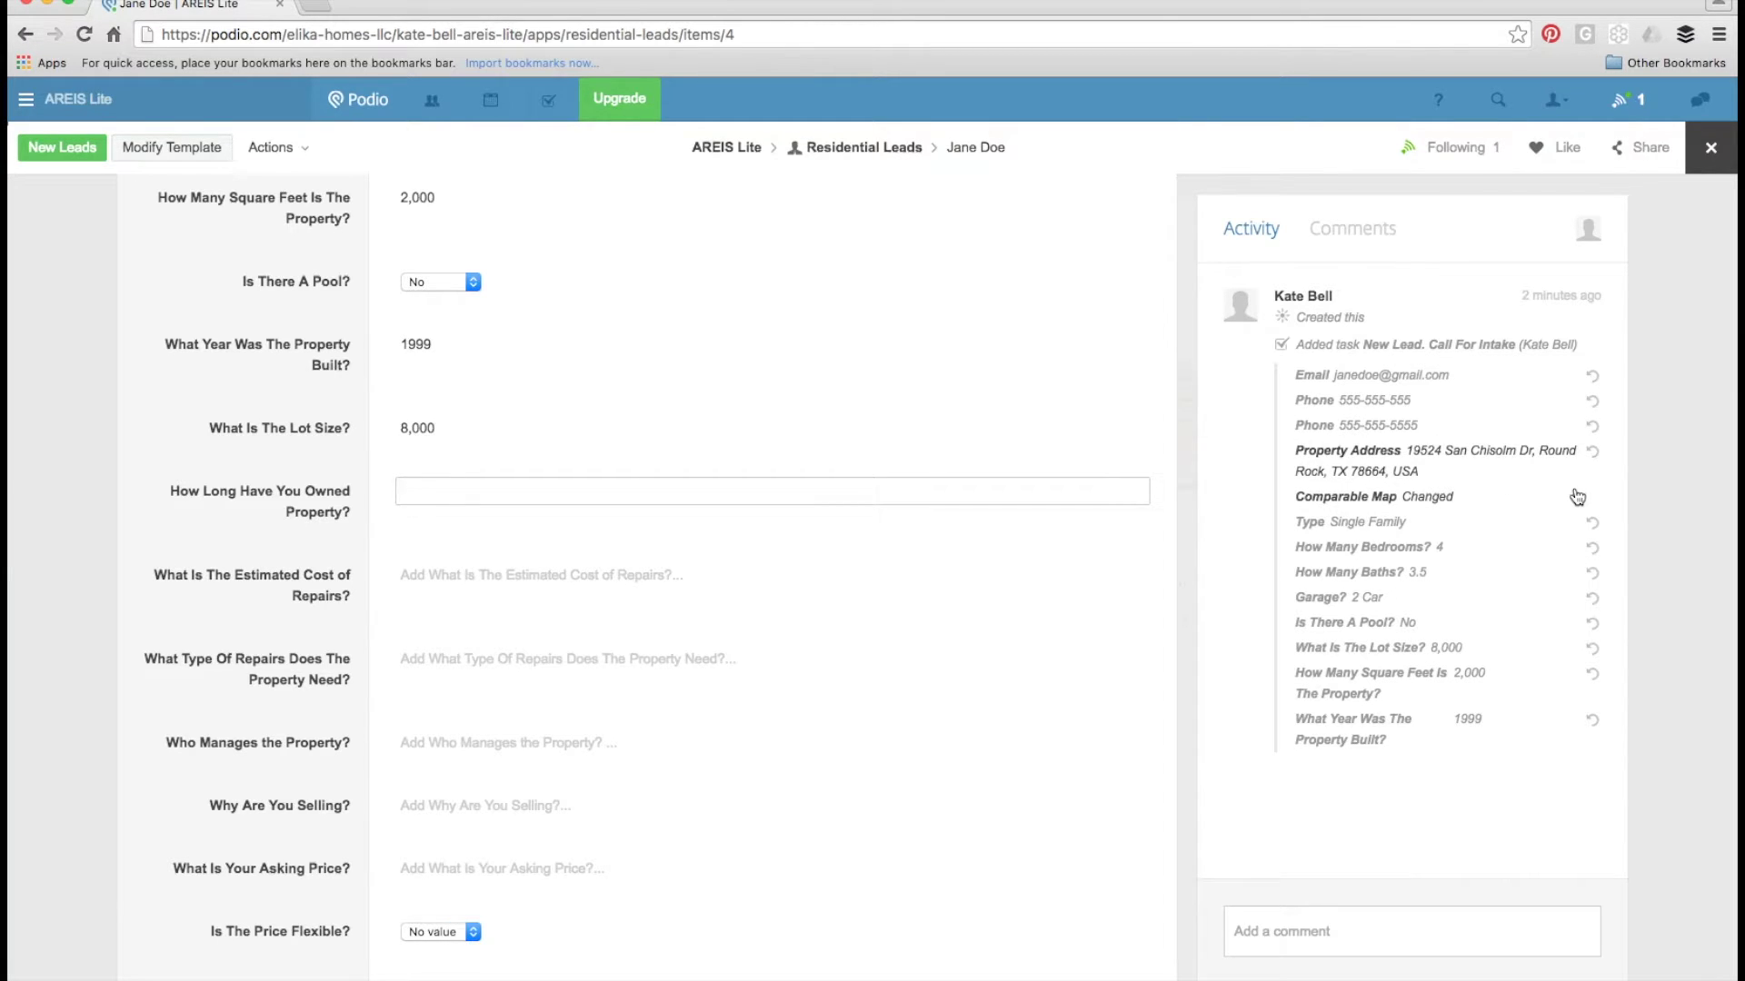
pyautogui.scroll(-3, 732, 770)
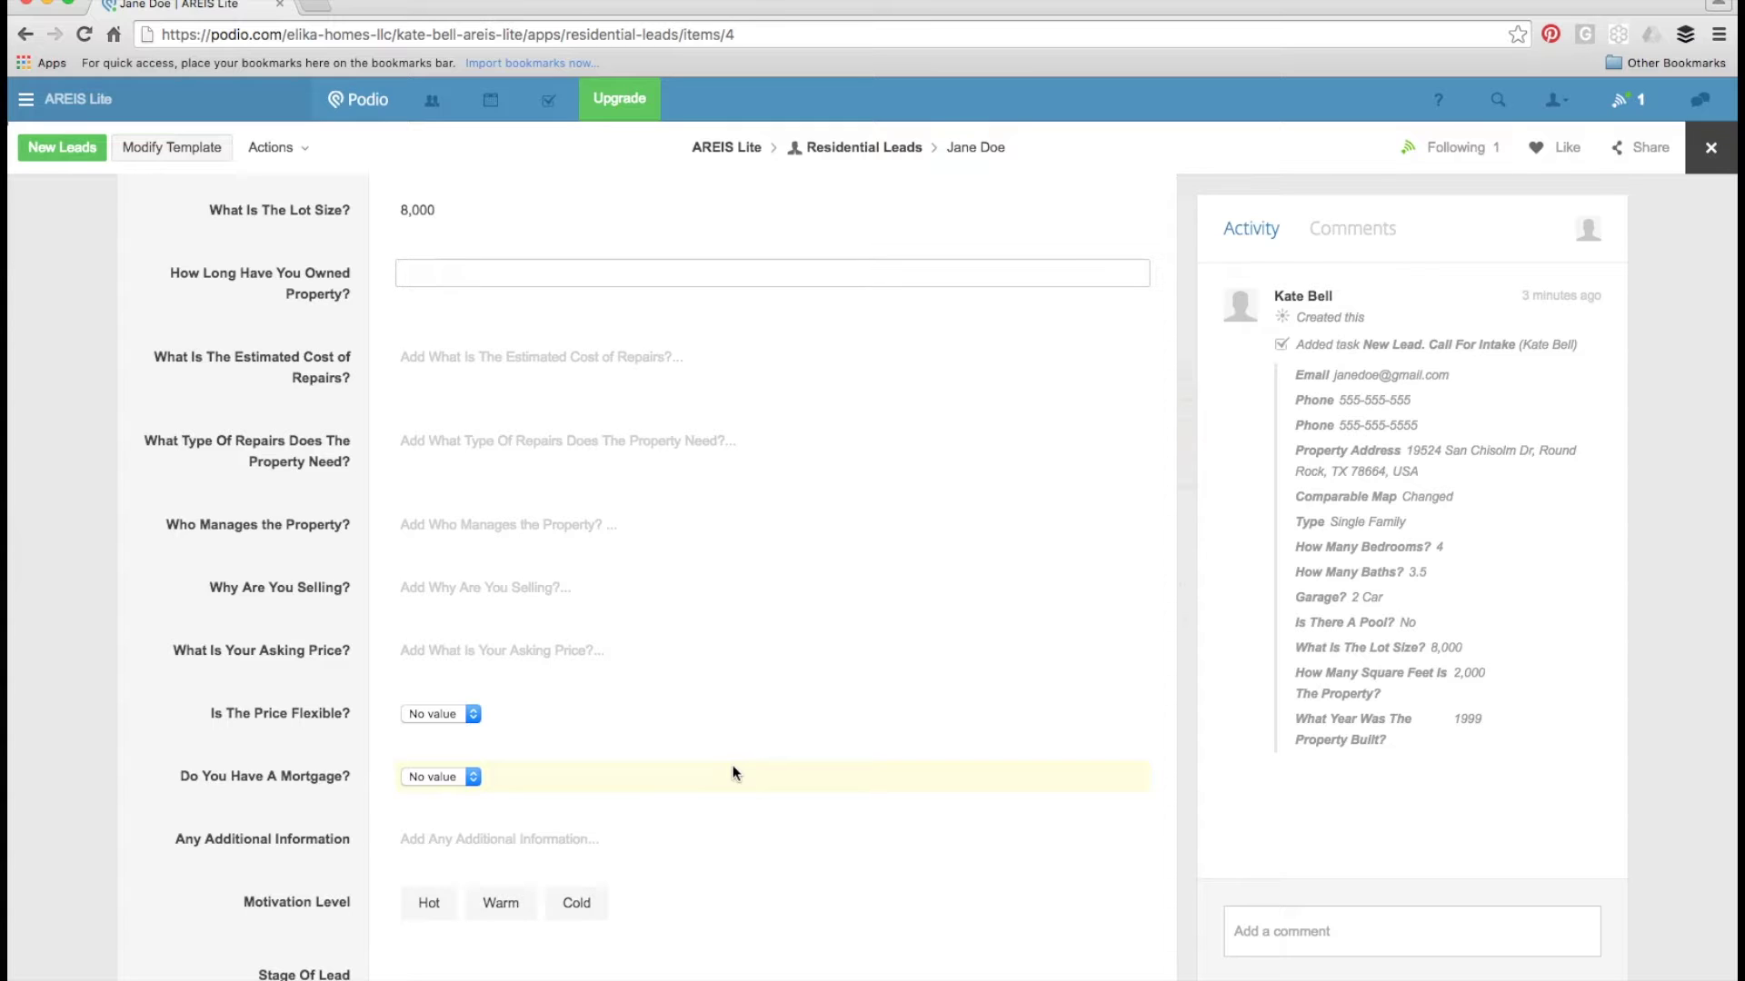
# - Record 3 years owned, $25,000 foundation and roof repairs, self managed, and retiring
pyautogui.write('3 years')
pyautogui.press('Tab')
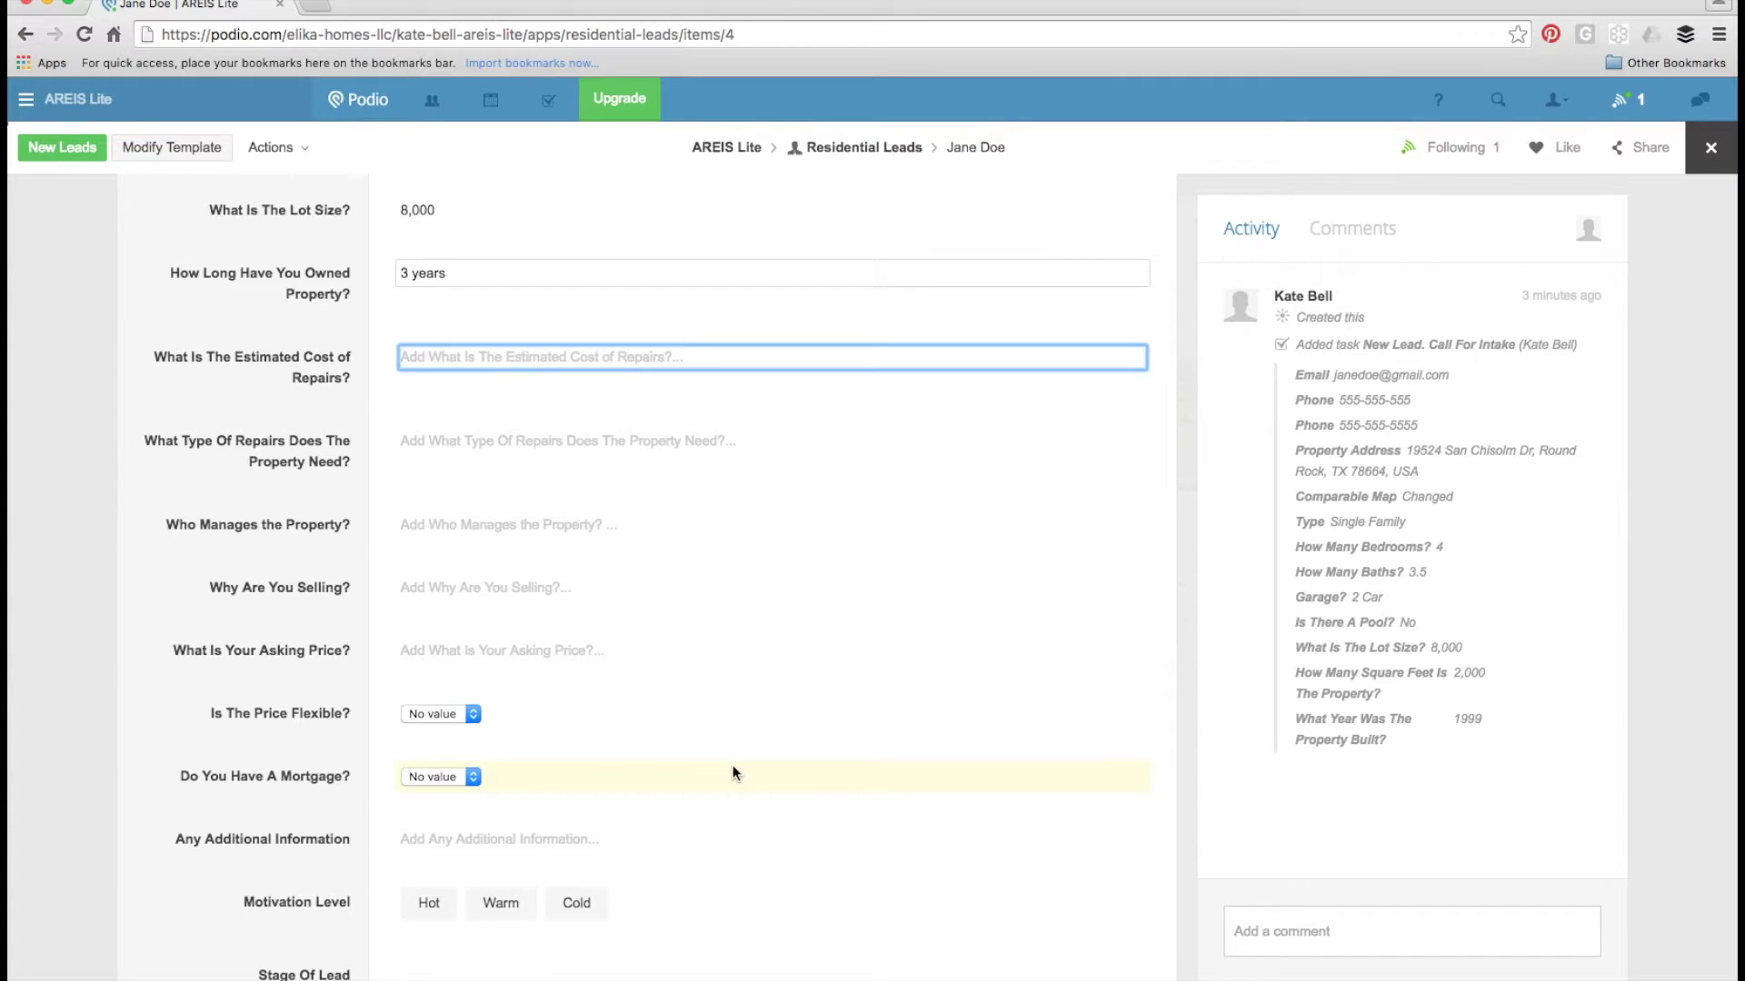
pyautogui.write('25000')
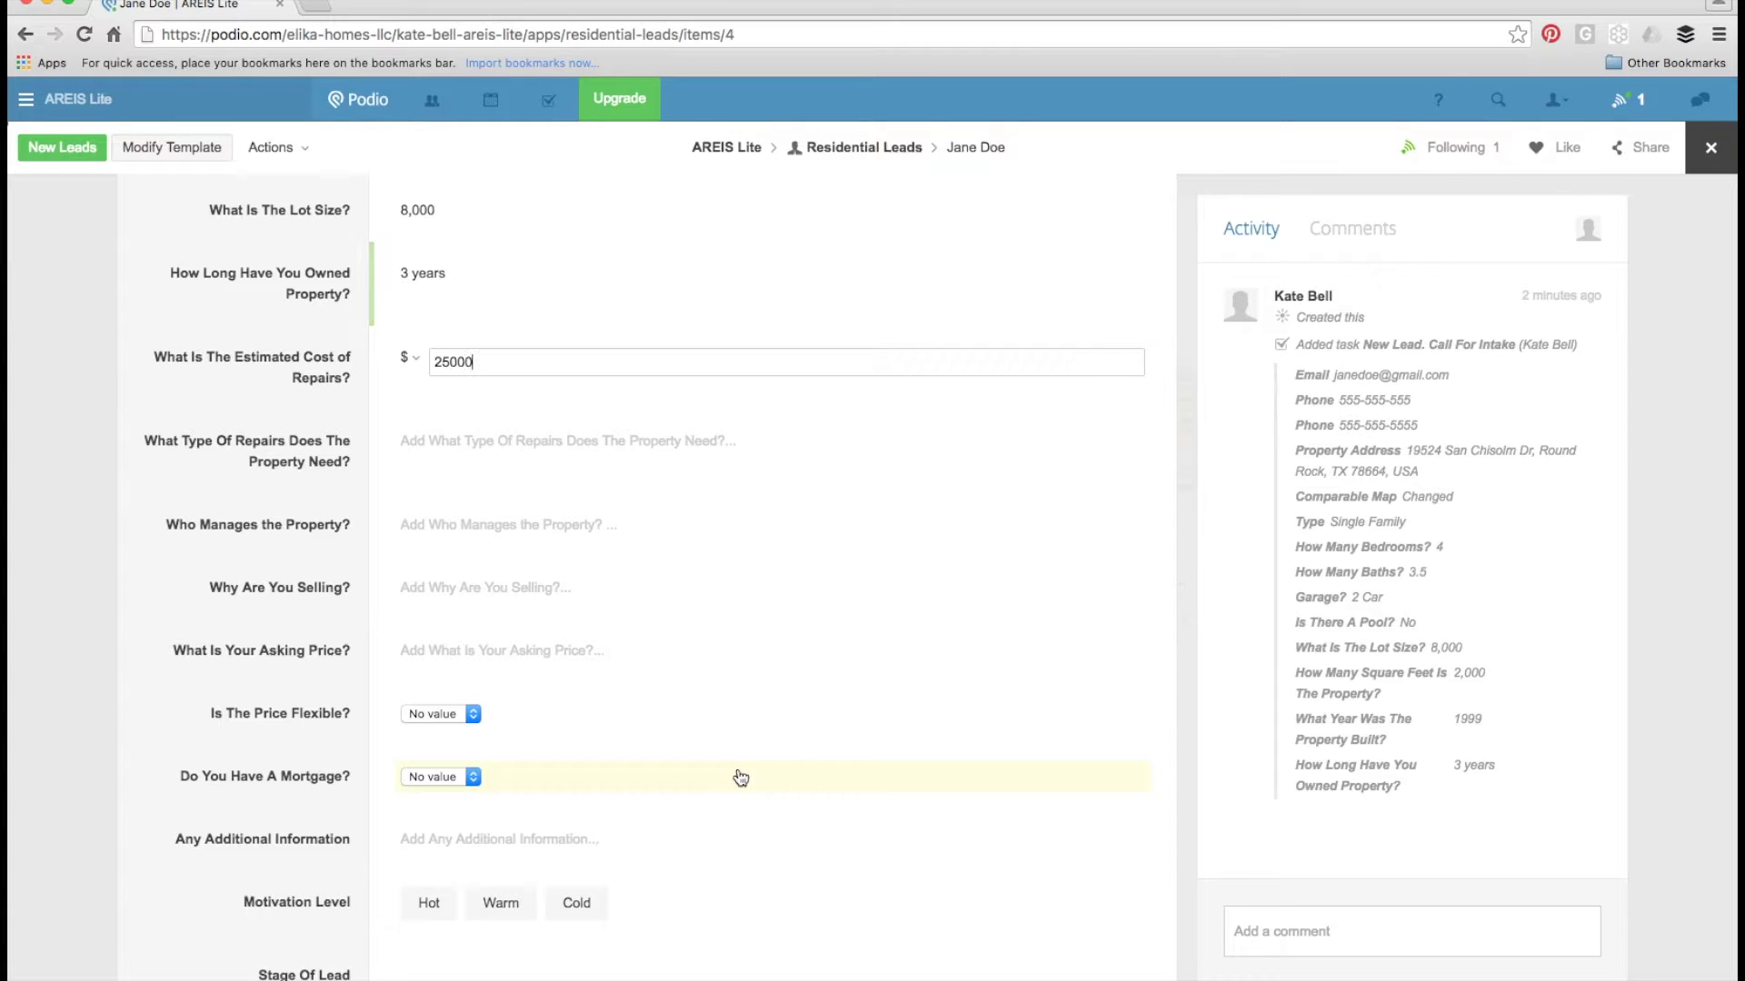
pyautogui.press('Tab')
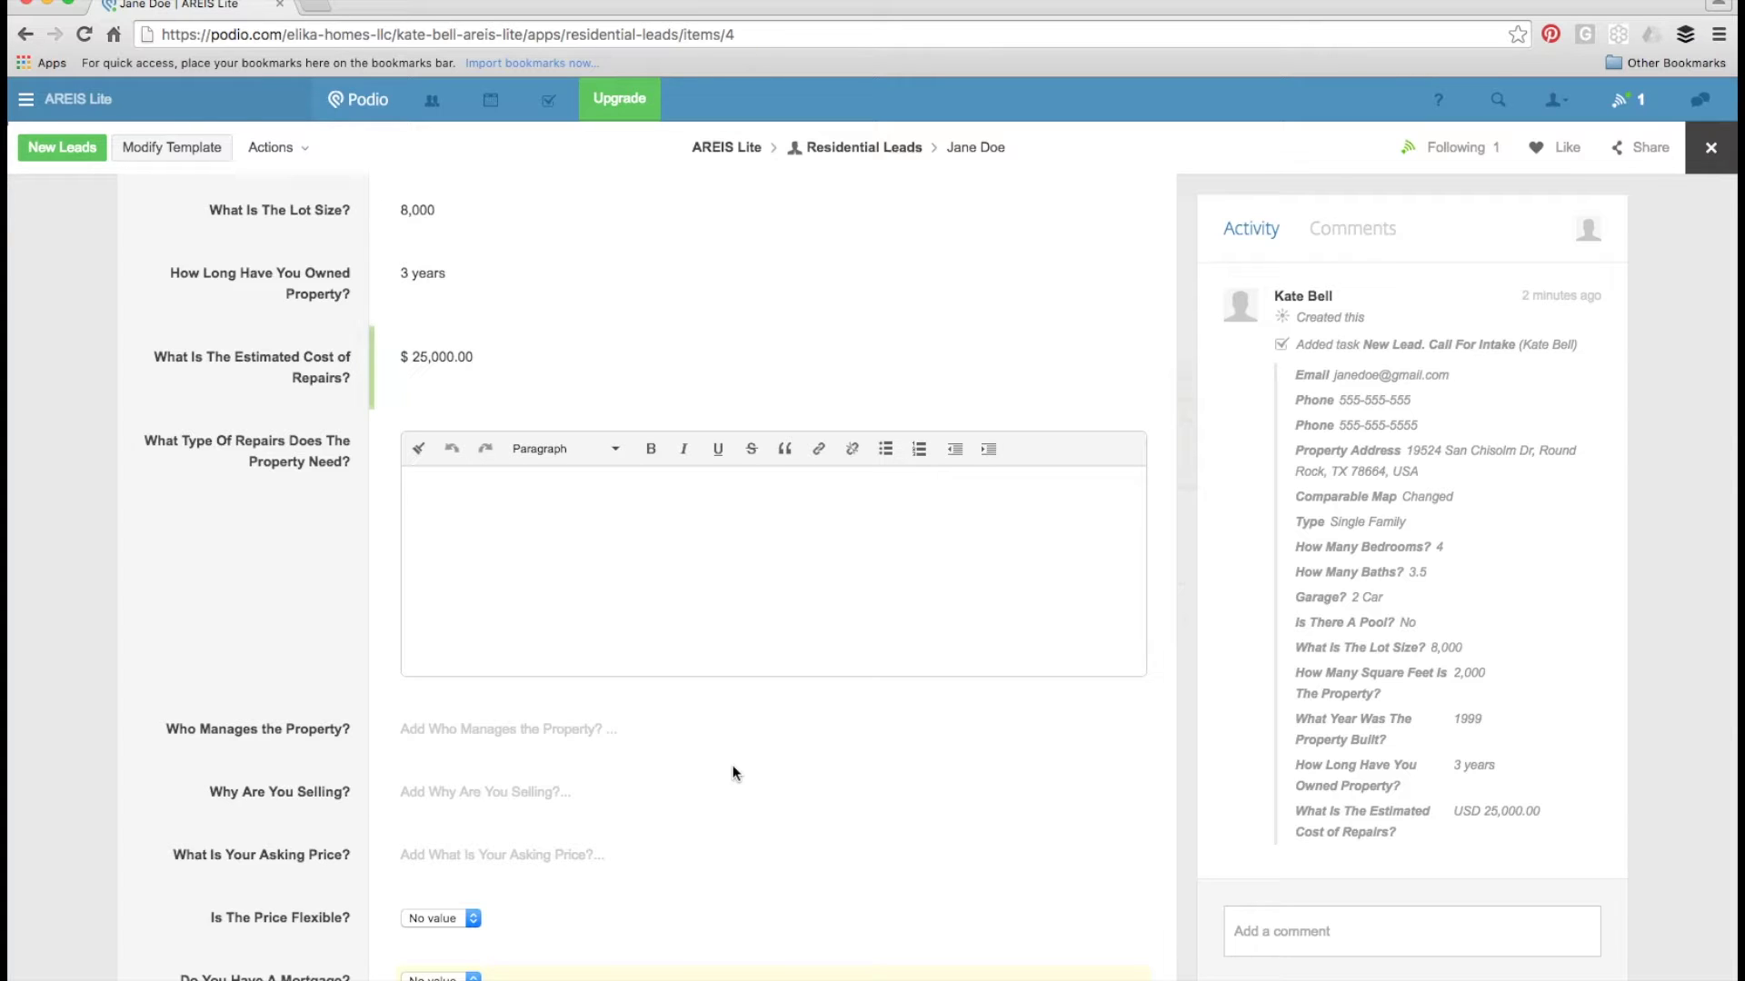
pyautogui.write('foundation and roof')
pyautogui.press('Tab')
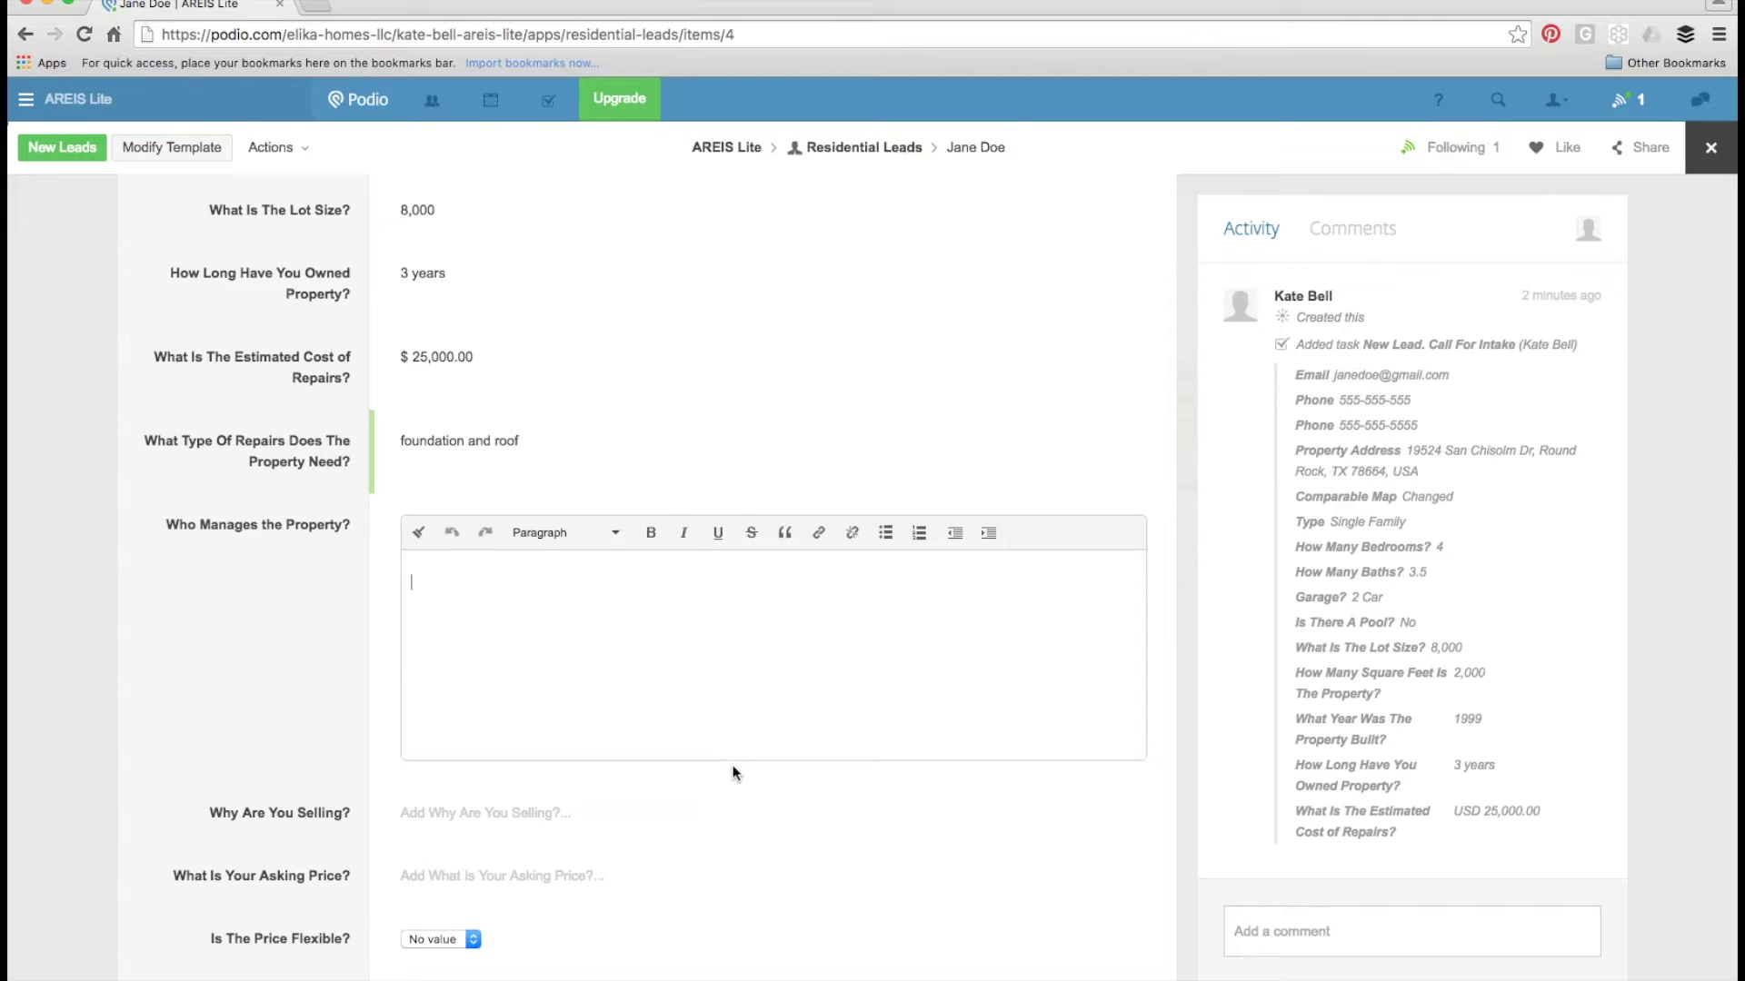
pyautogui.write('self managed')
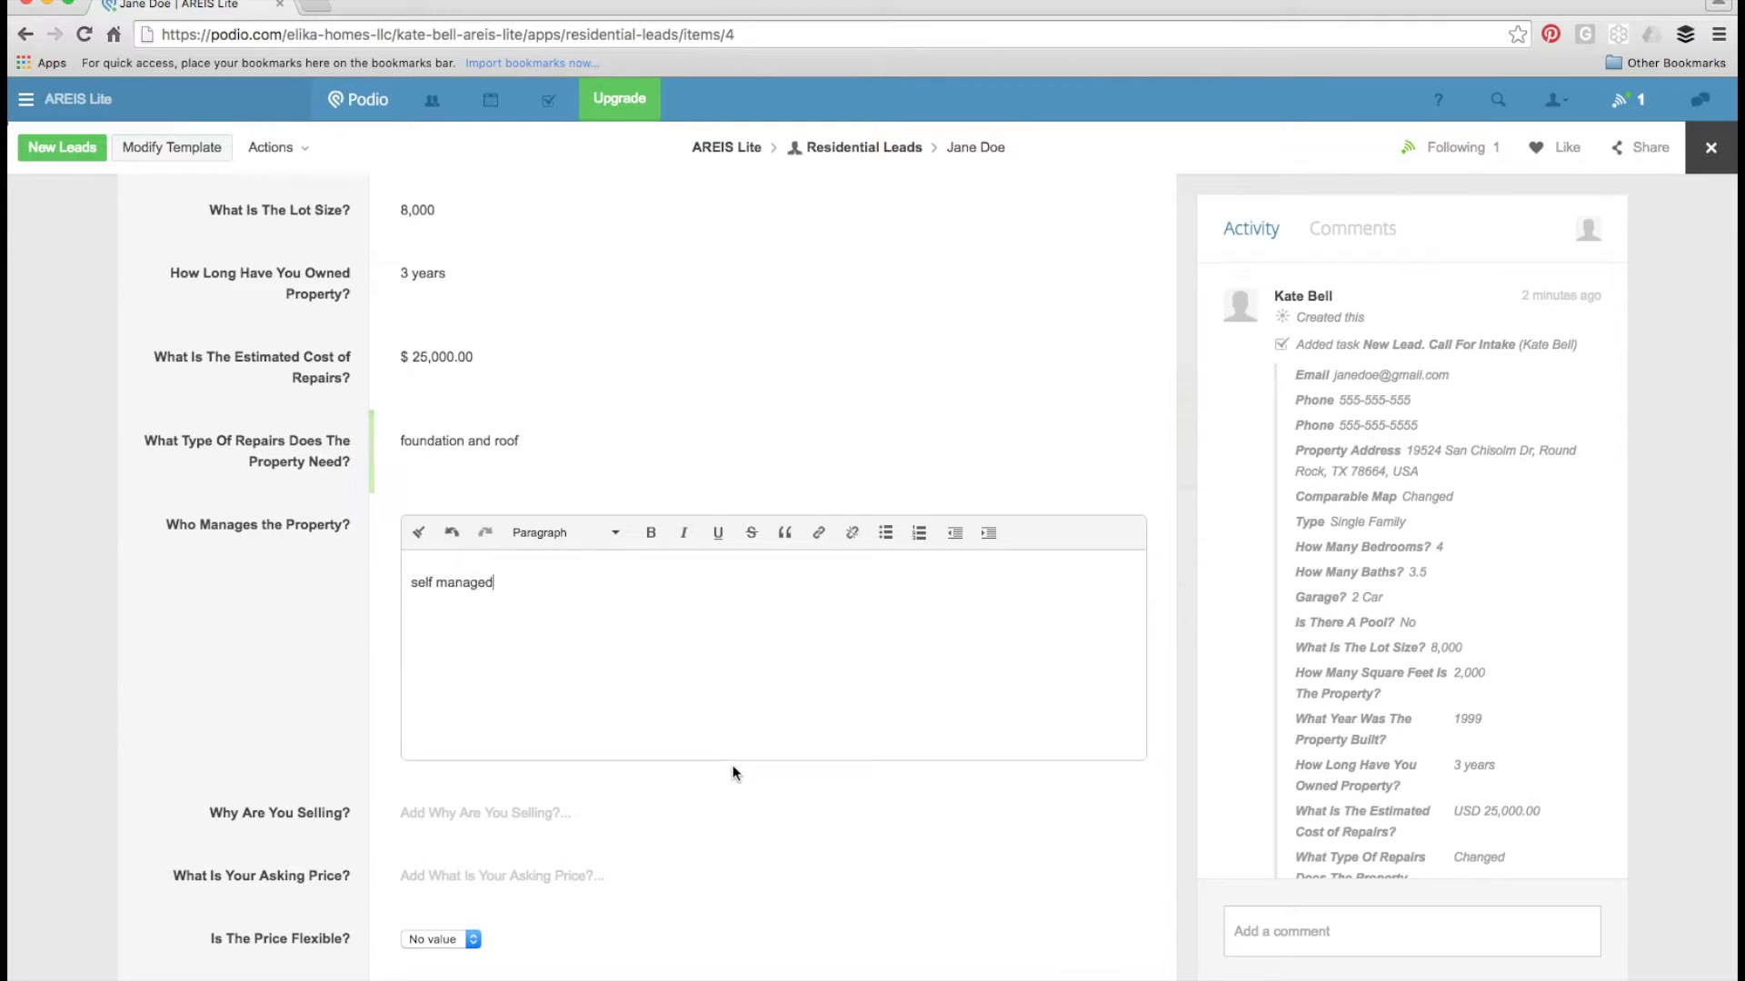
pyautogui.press('Tab')
pyautogui.write('retiring')
pyautogui.press('Tab')
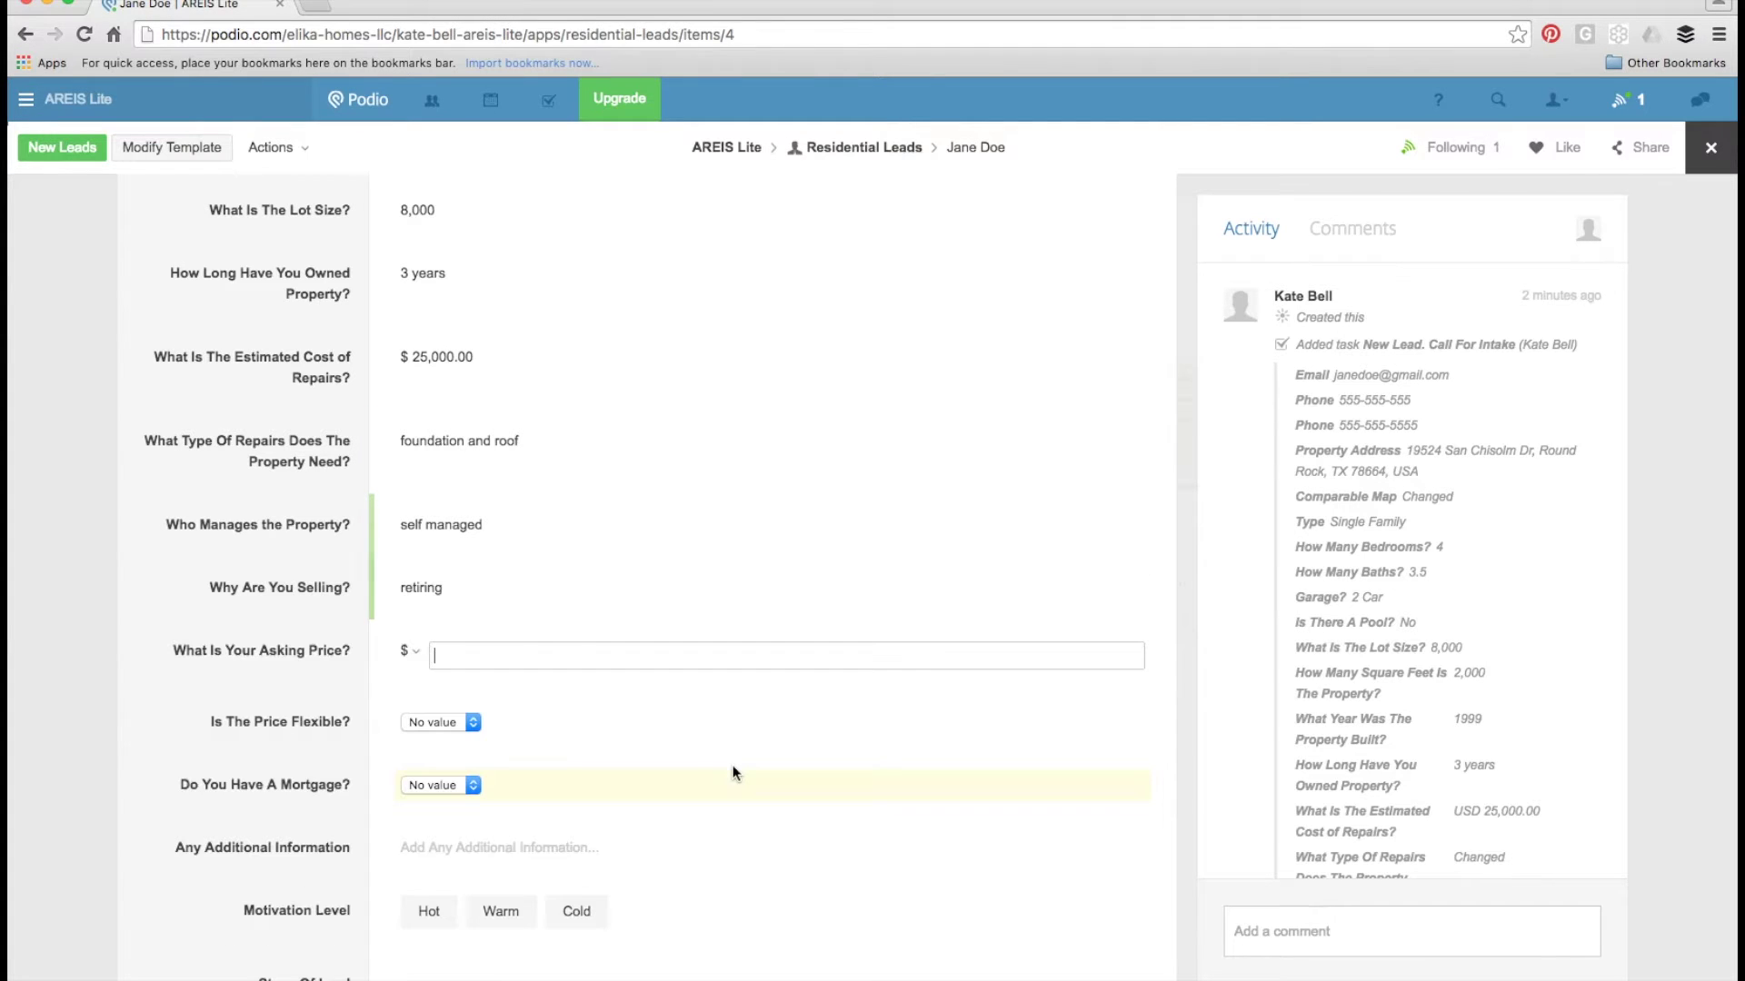
# - Set a $200,000 non-flexible asking price and Mortgage Yes, leaving additional information empty
pyautogui.scroll(-5, 650, 826)
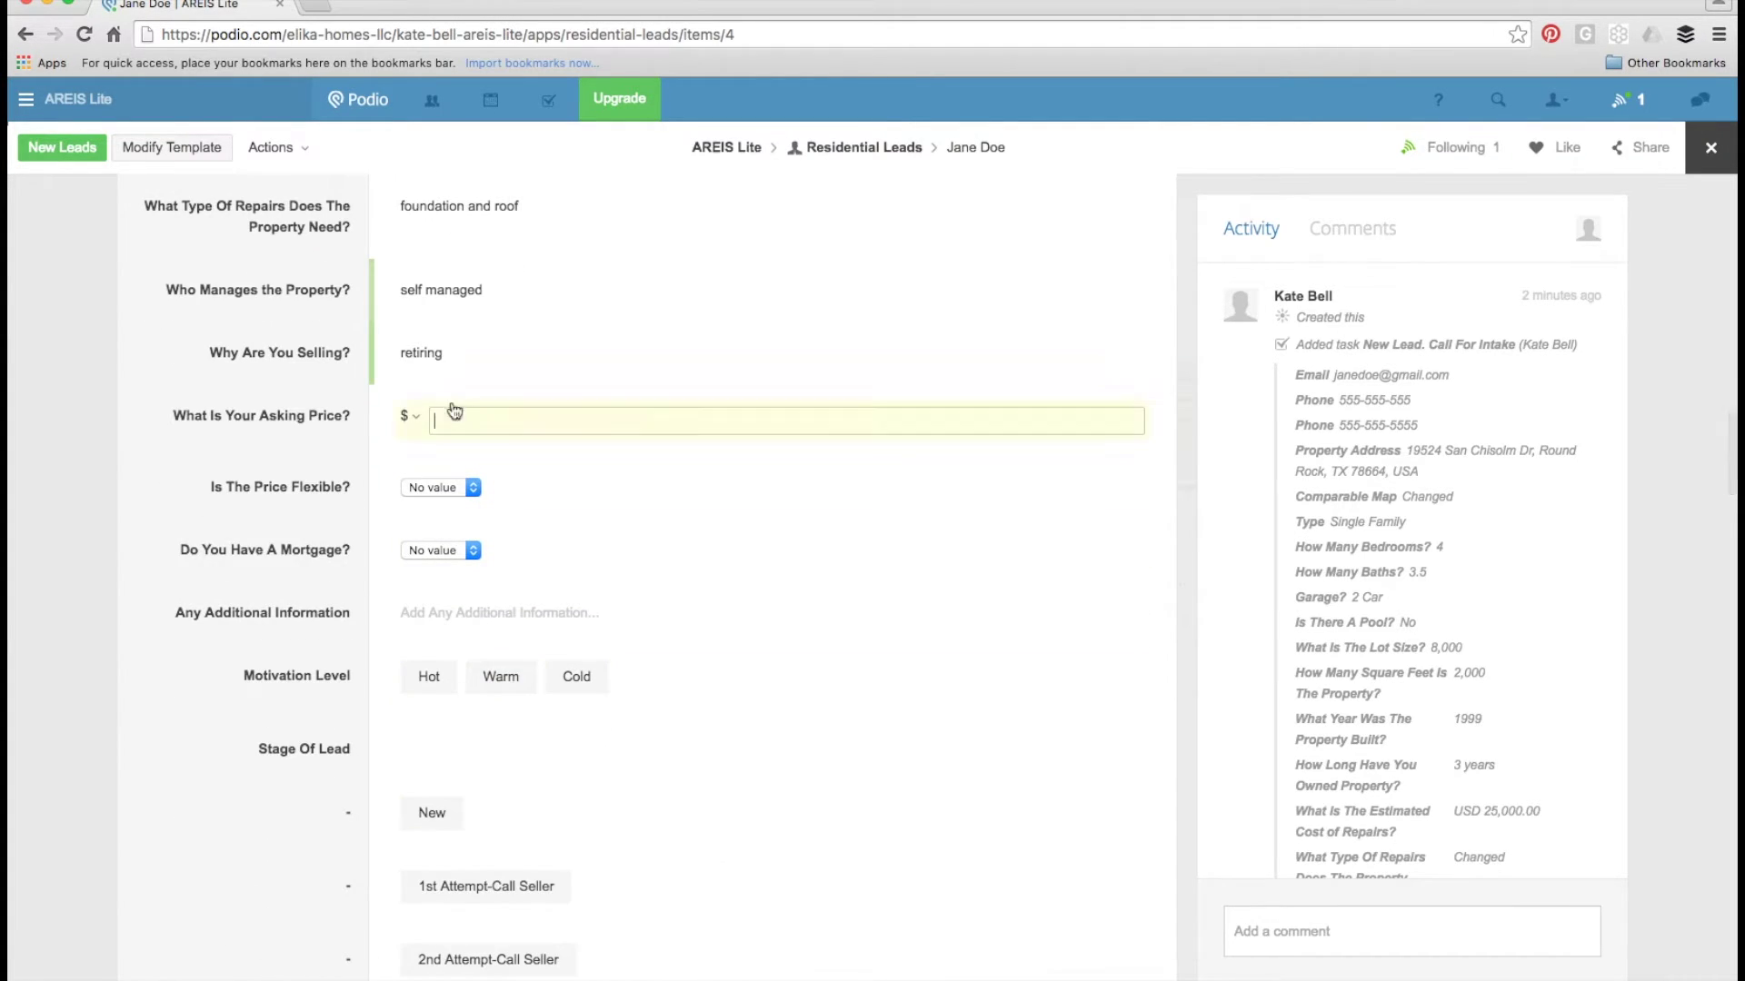
pyautogui.write('200000')
pyautogui.press('Tab')
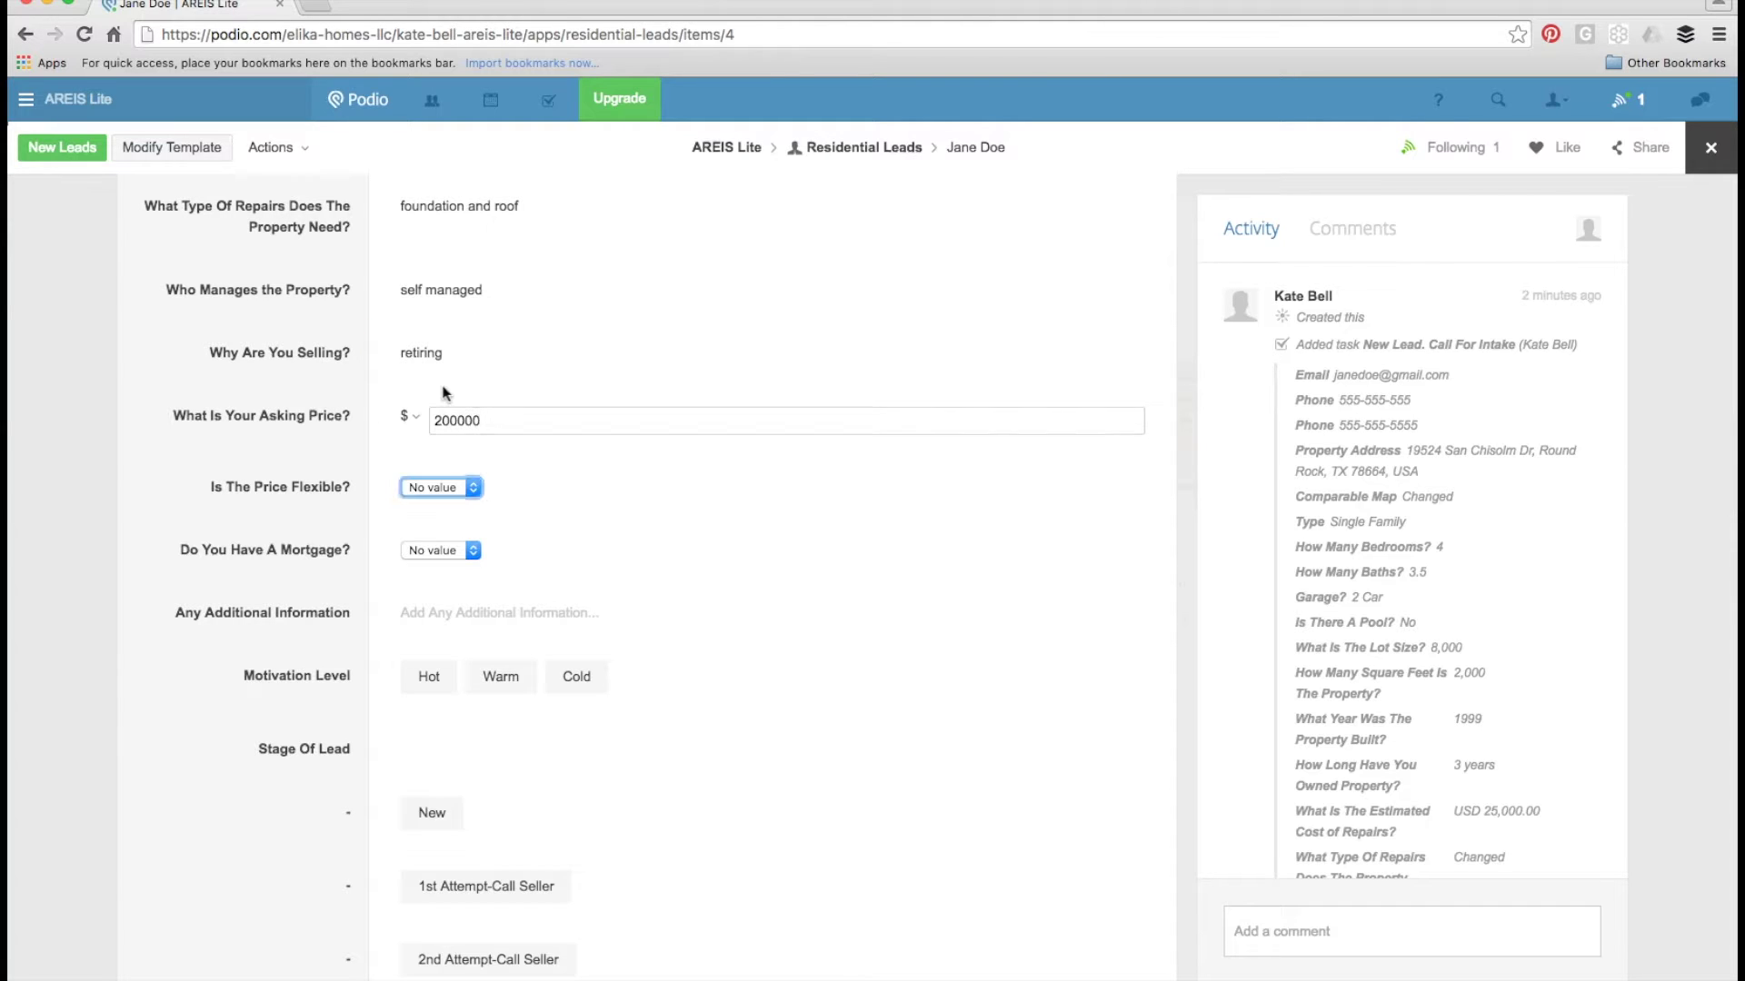
pyautogui.click(422, 484)
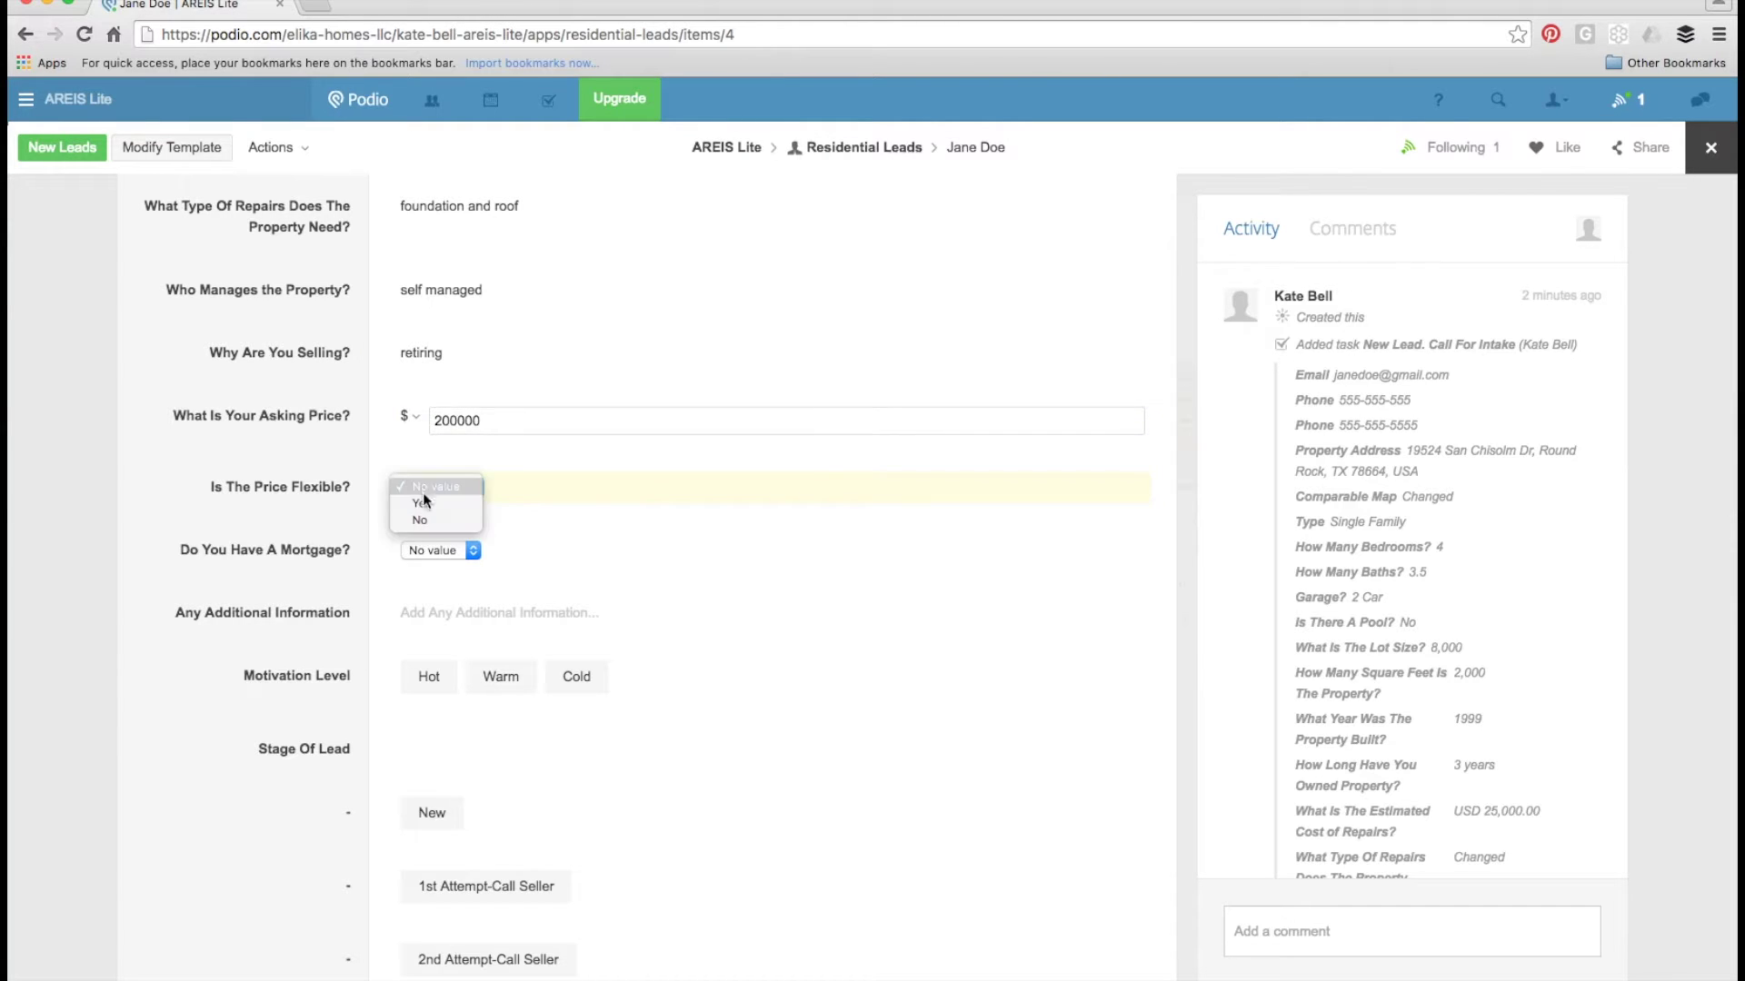
pyautogui.click(422, 521)
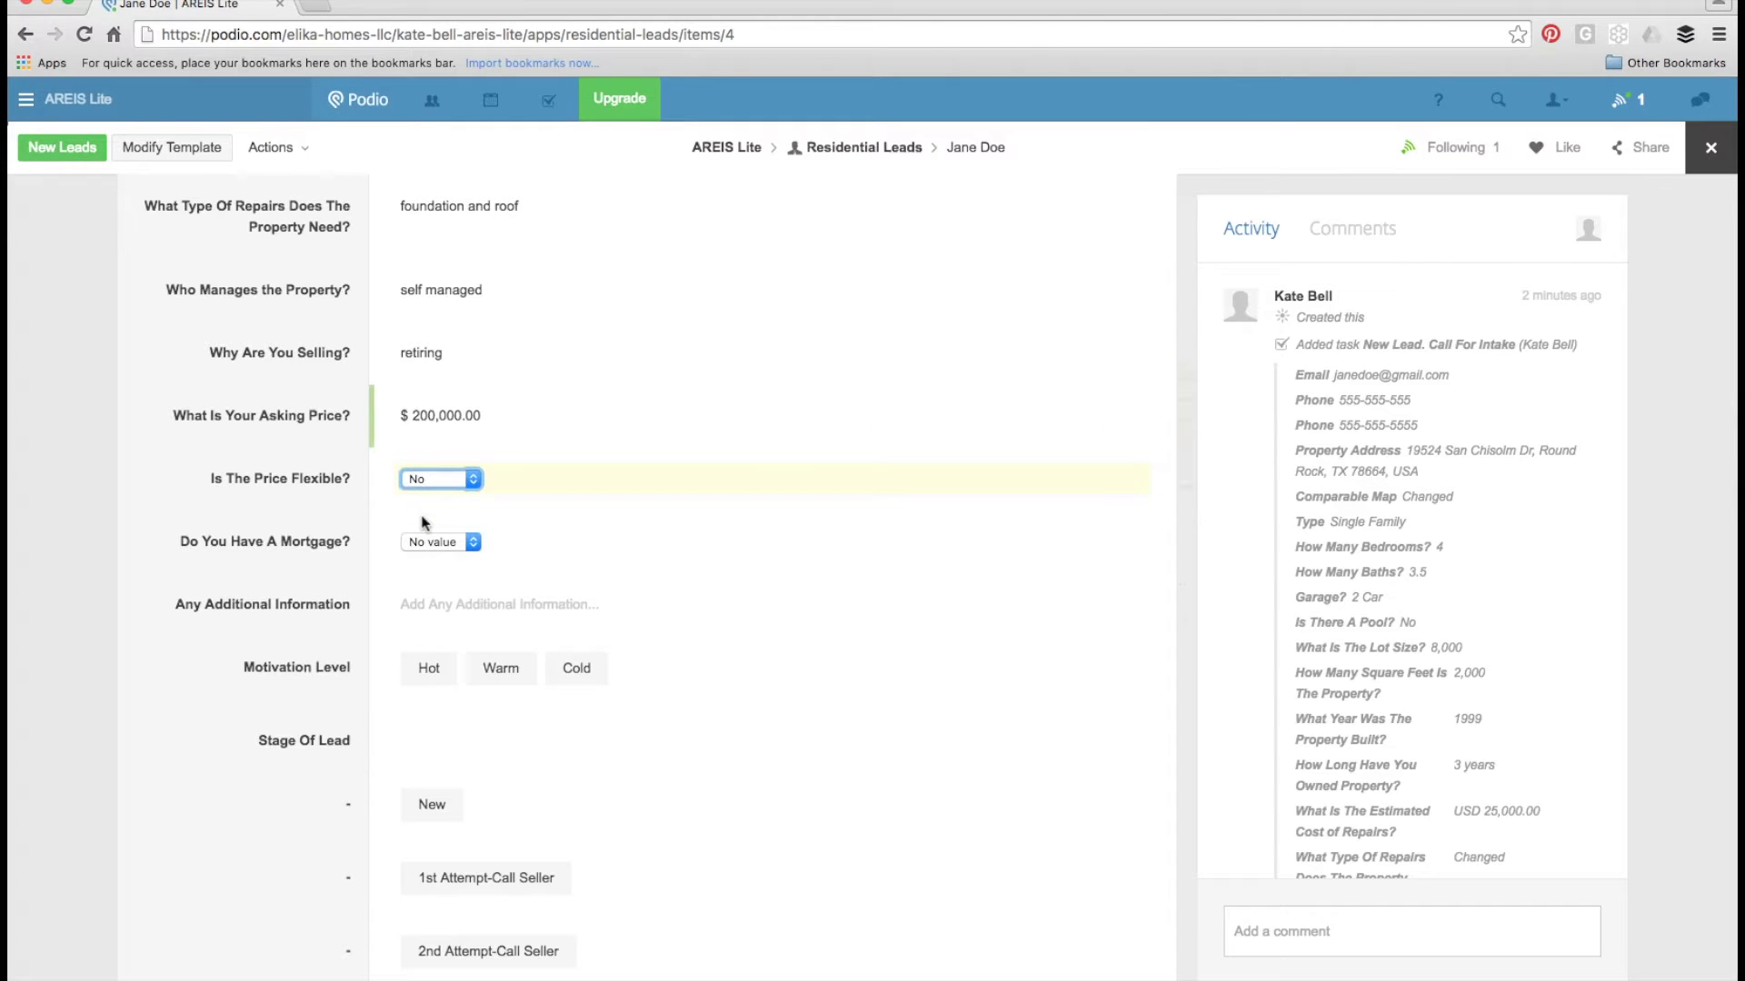
pyautogui.click(434, 543)
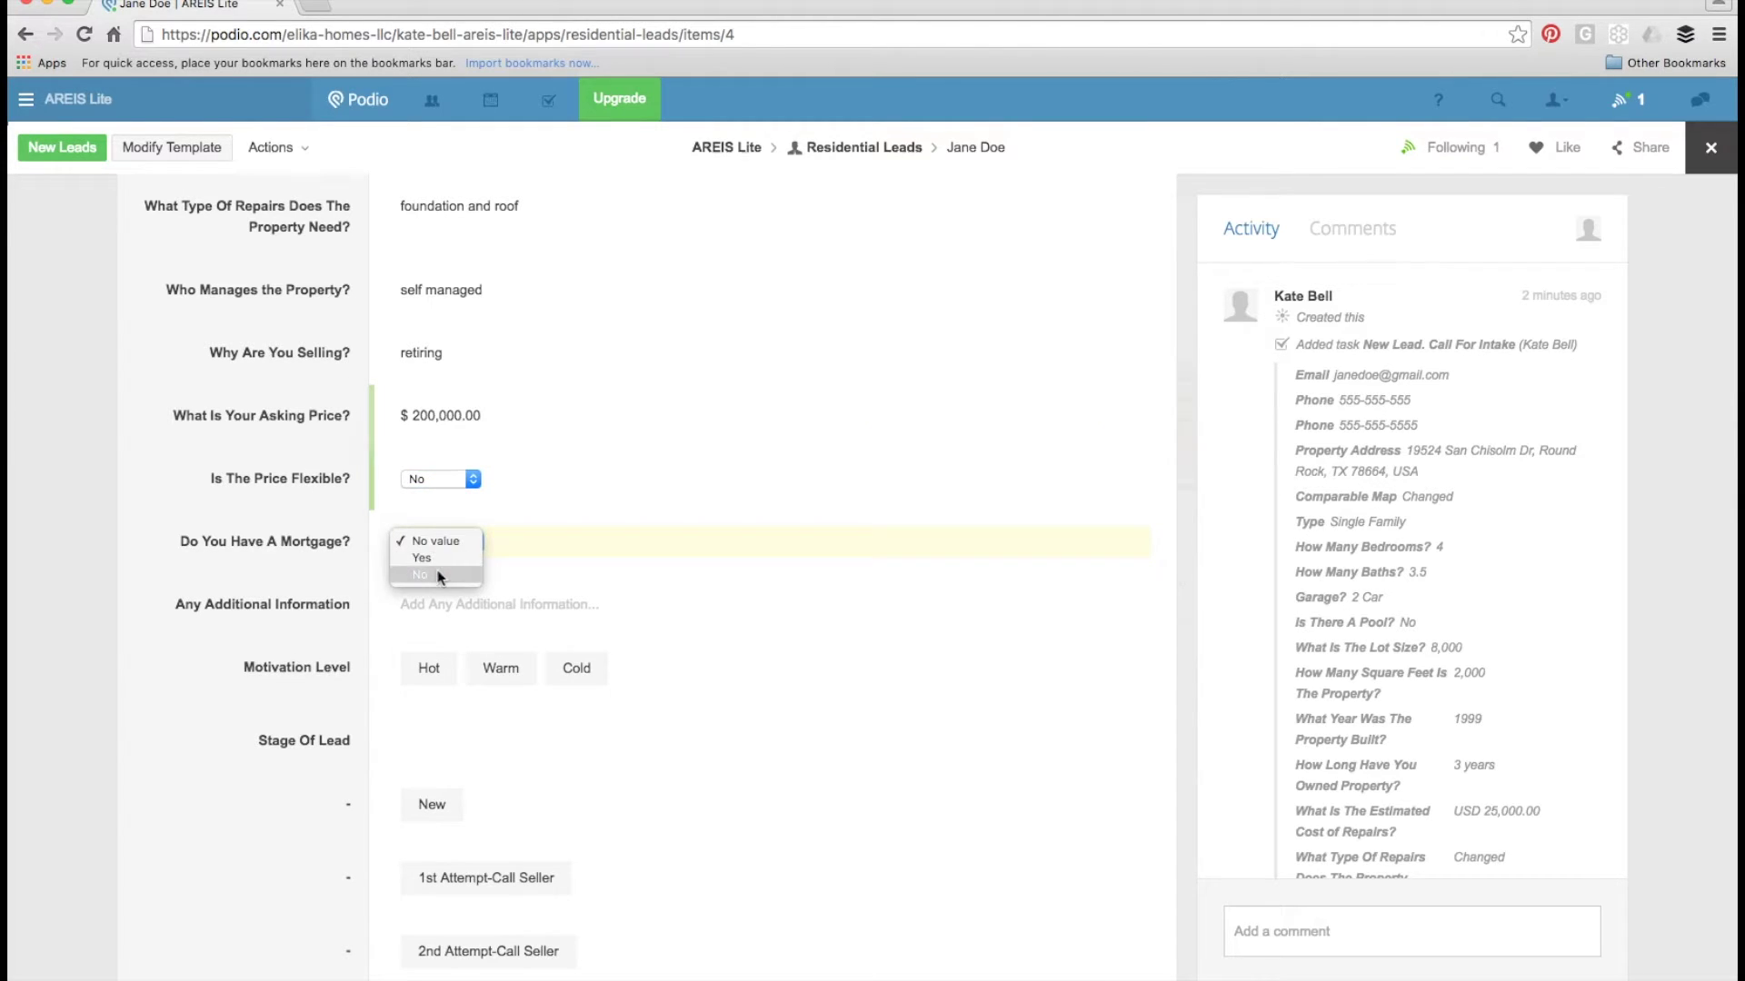
pyautogui.click(433, 559)
pyautogui.click(432, 606)
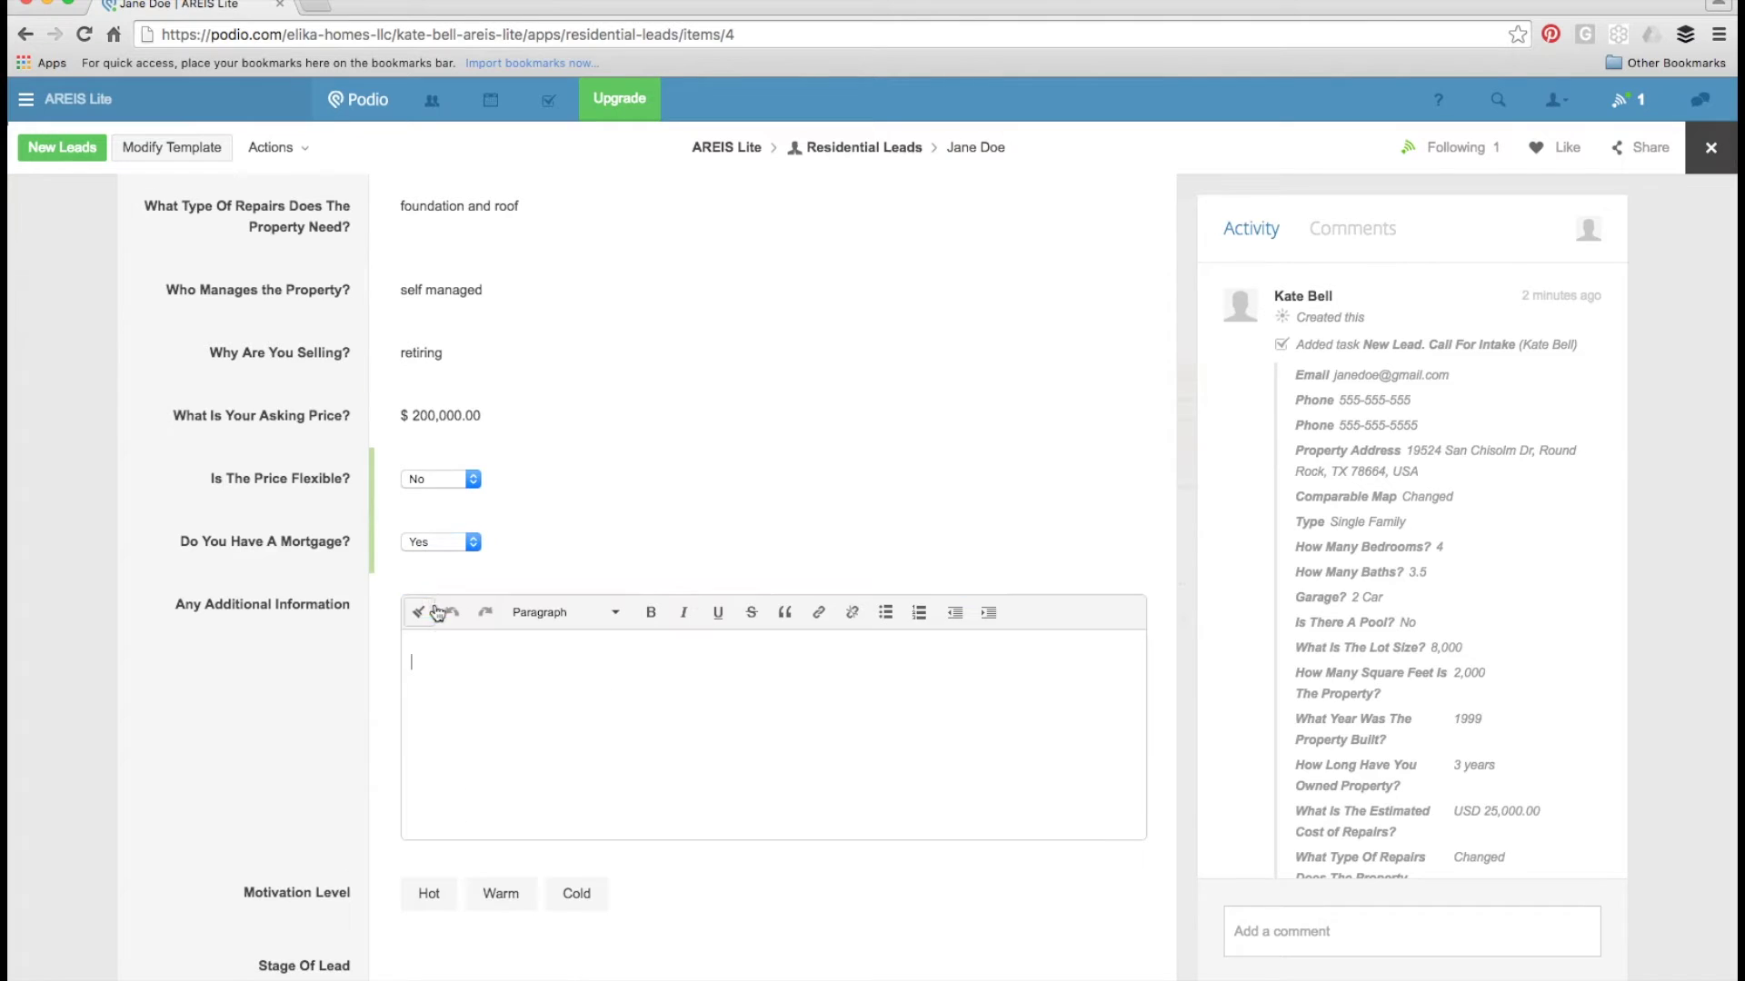
pyautogui.click(494, 708)
pyautogui.click(350, 710)
pyautogui.scroll(-3, 321, 730)
# - Mark the lead's Motivation Level as Hot
pyautogui.scroll(-5, 320, 727)
pyautogui.click(420, 266)
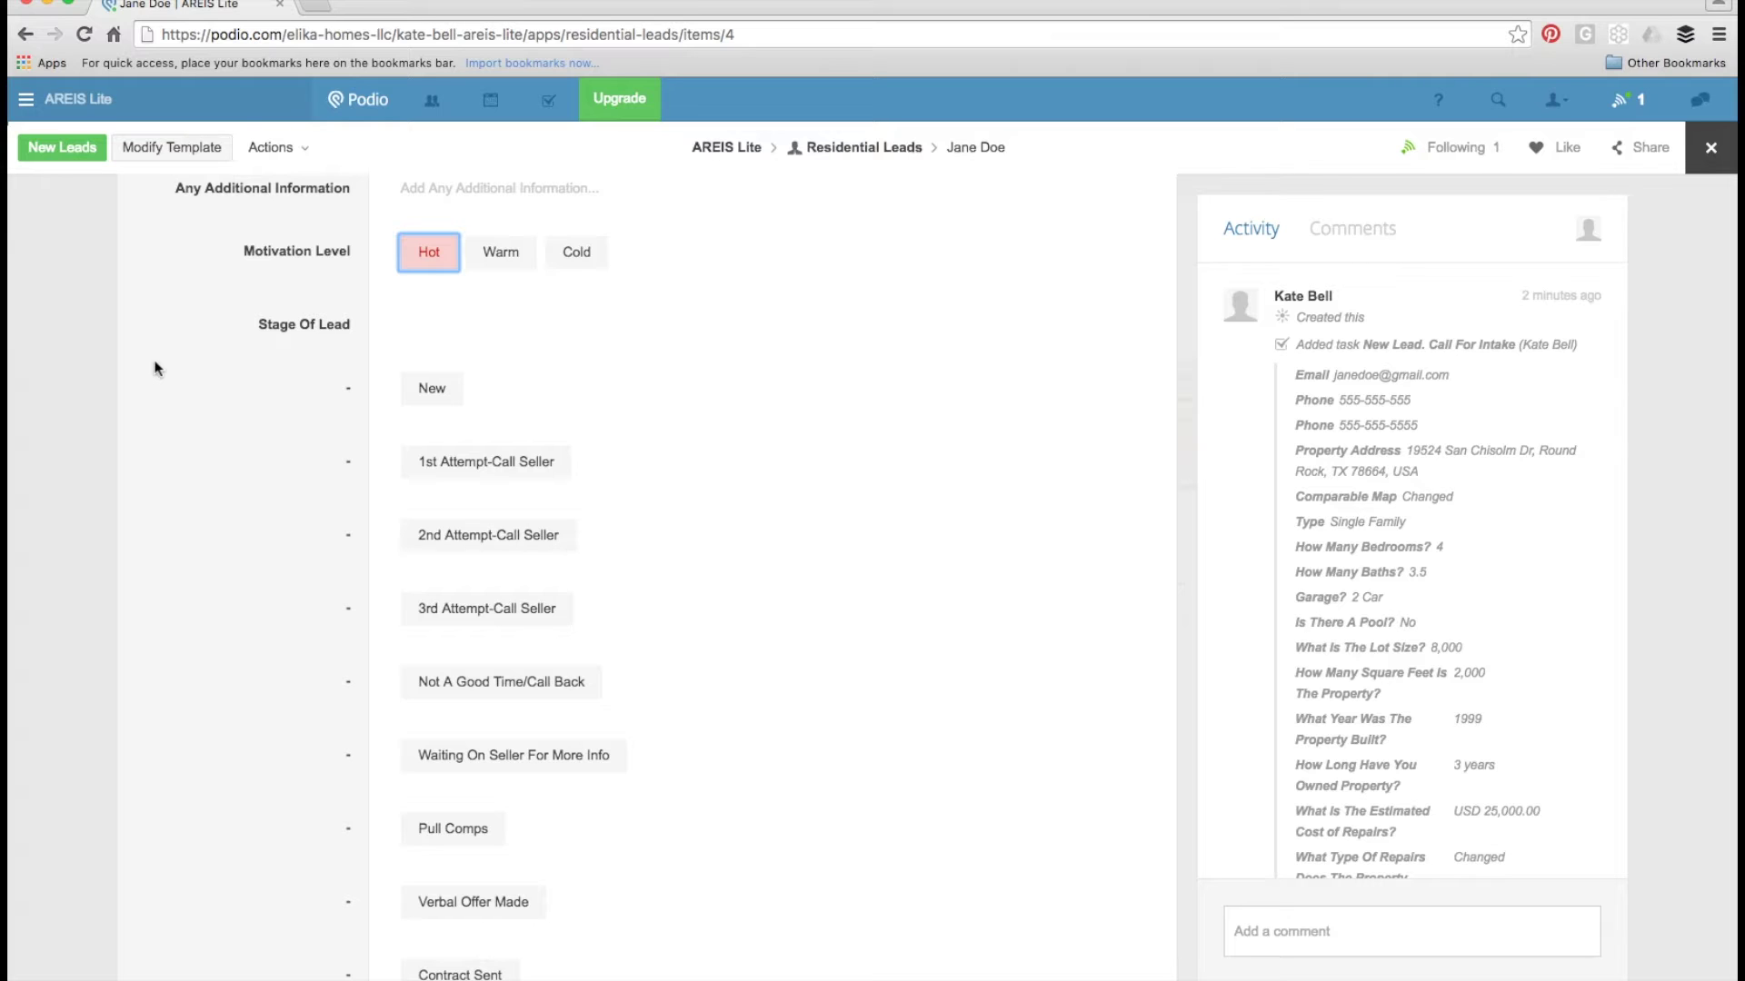
pyautogui.scroll(-3, 210, 557)
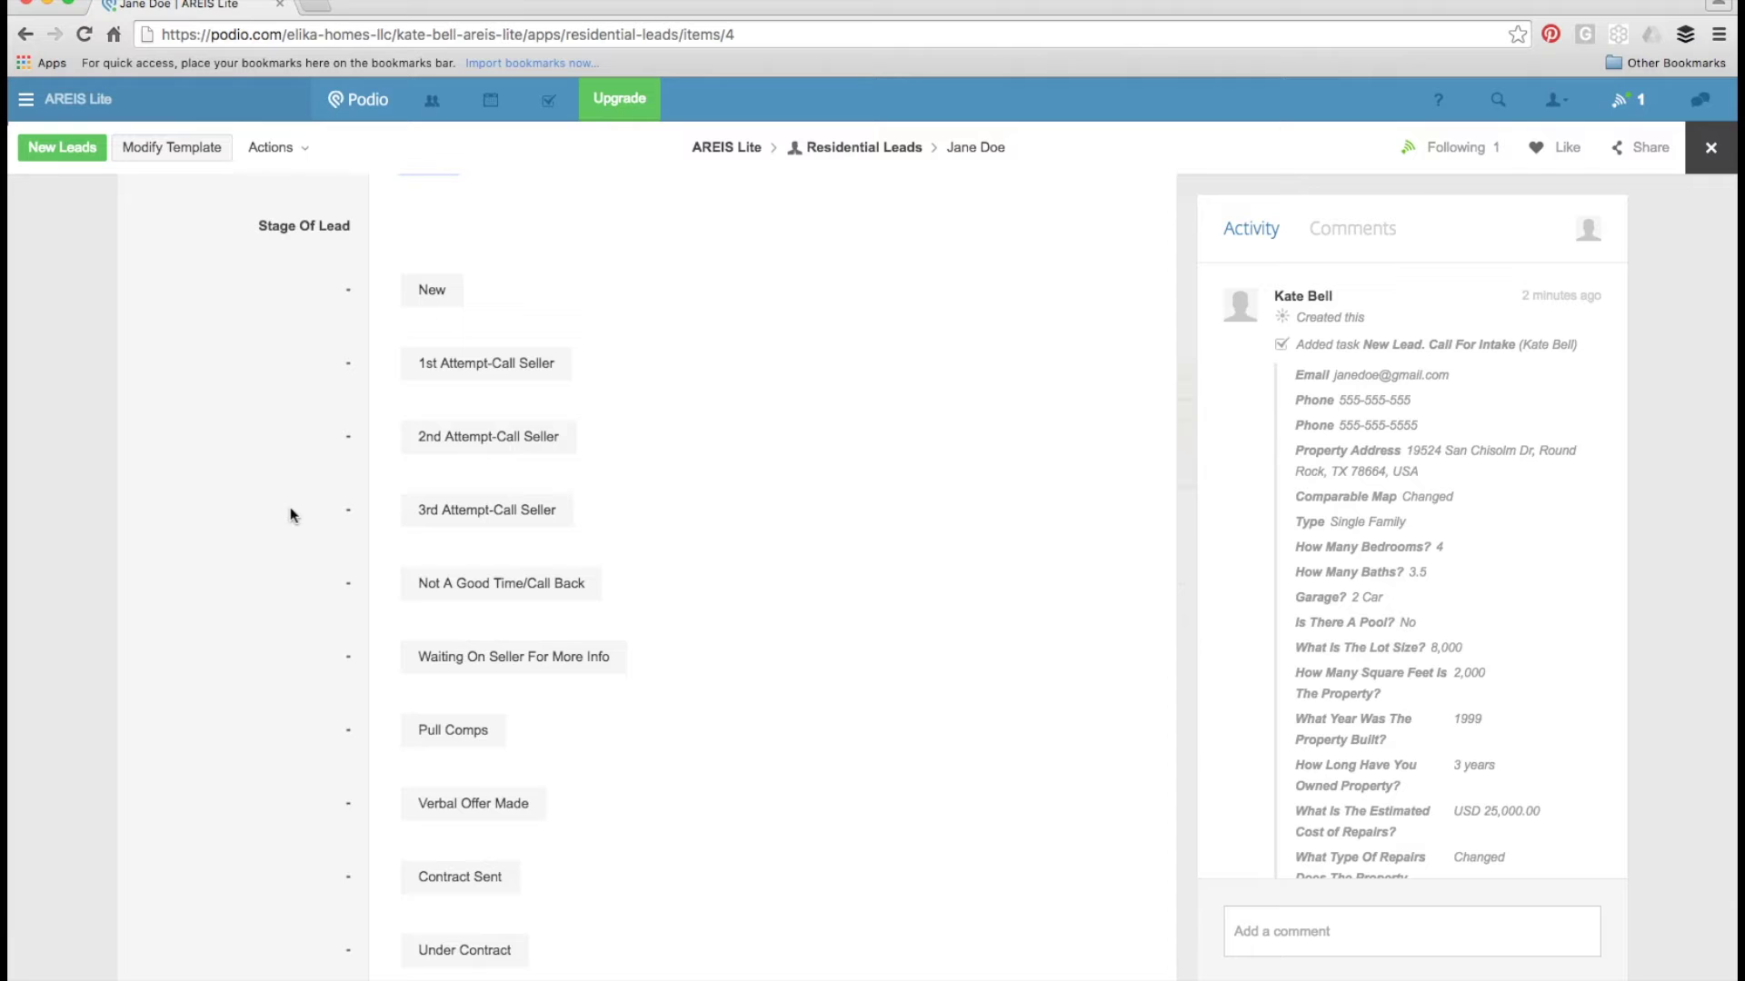
pyautogui.scroll(-3, 291, 510)
pyautogui.scroll(-2, 291, 507)
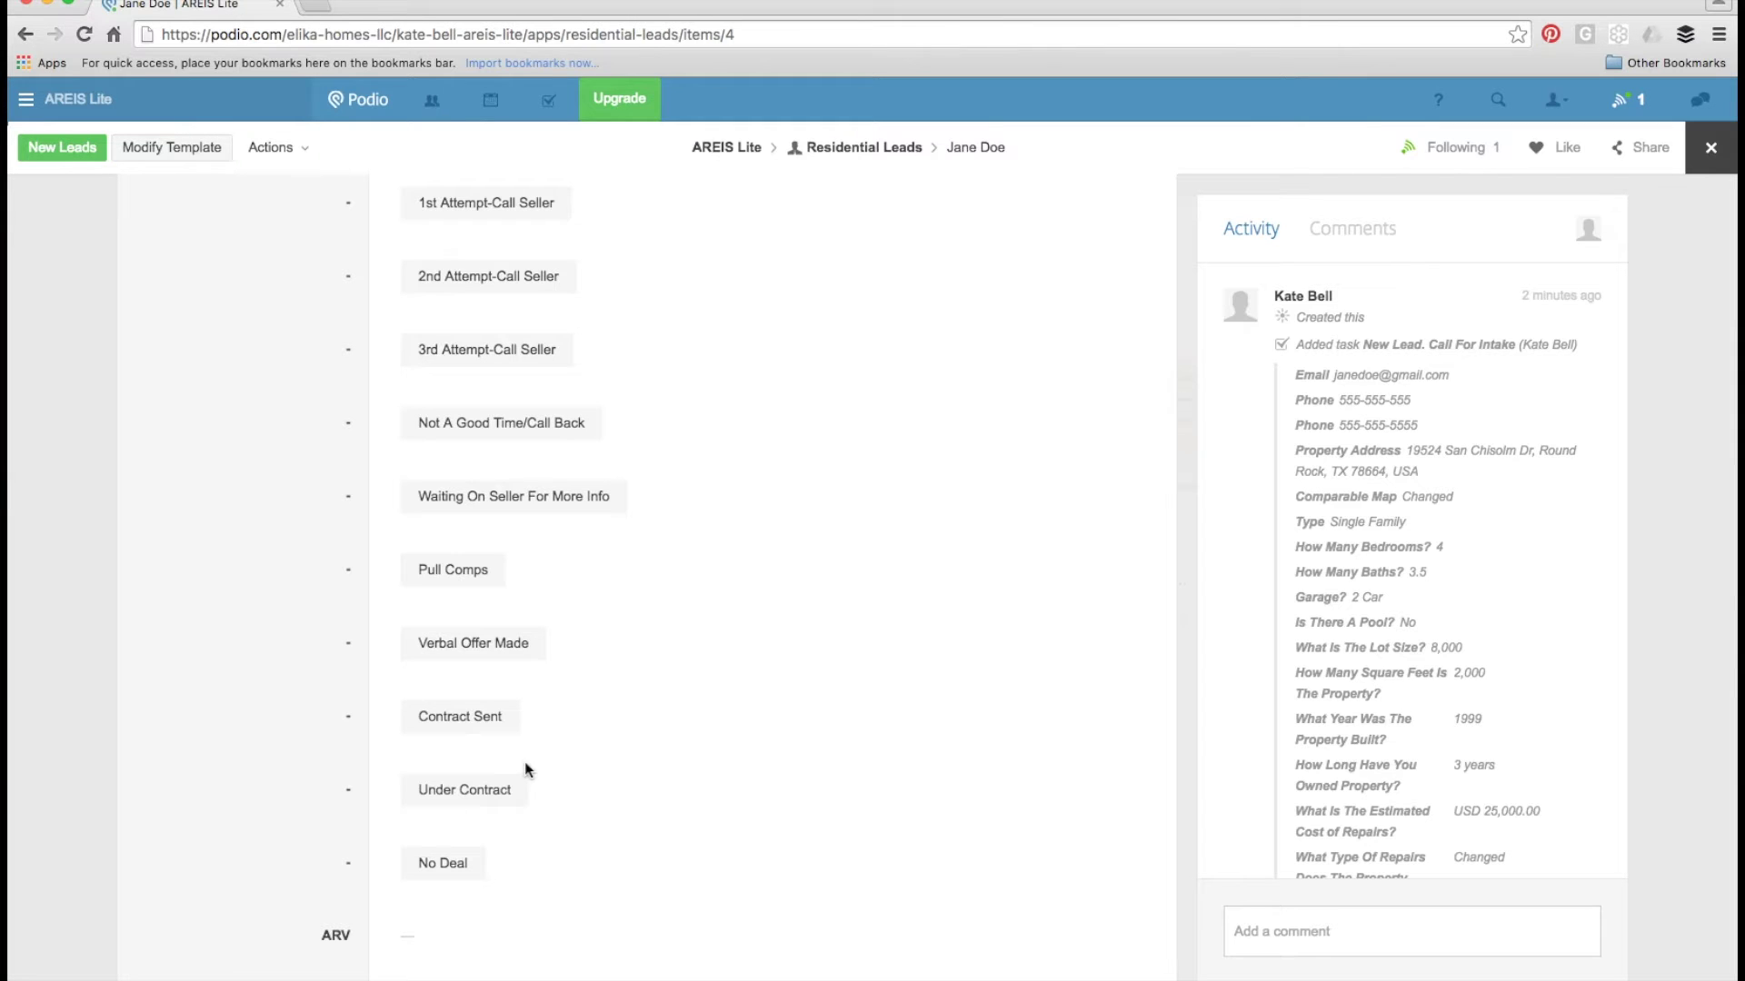
# - Move the lead stage from 1st Attempt-Call Seller to Not A Good Time/Call Back
pyautogui.click(498, 217)
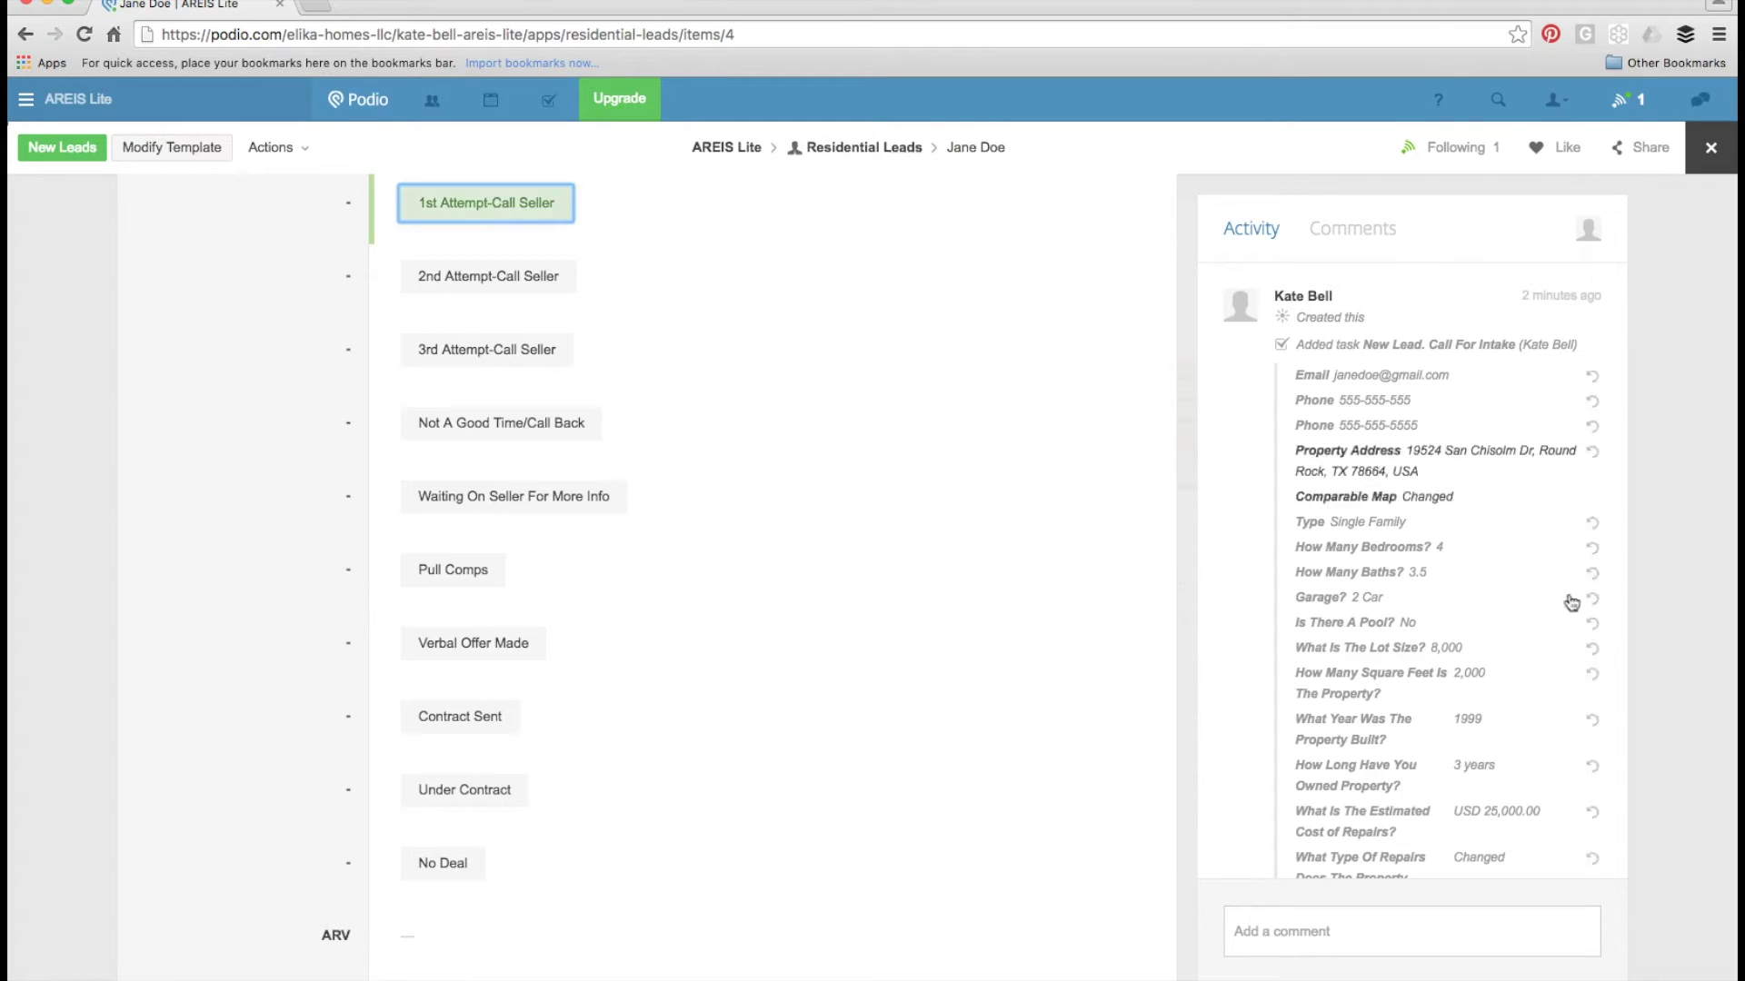
pyautogui.scroll(-4, 1472, 636)
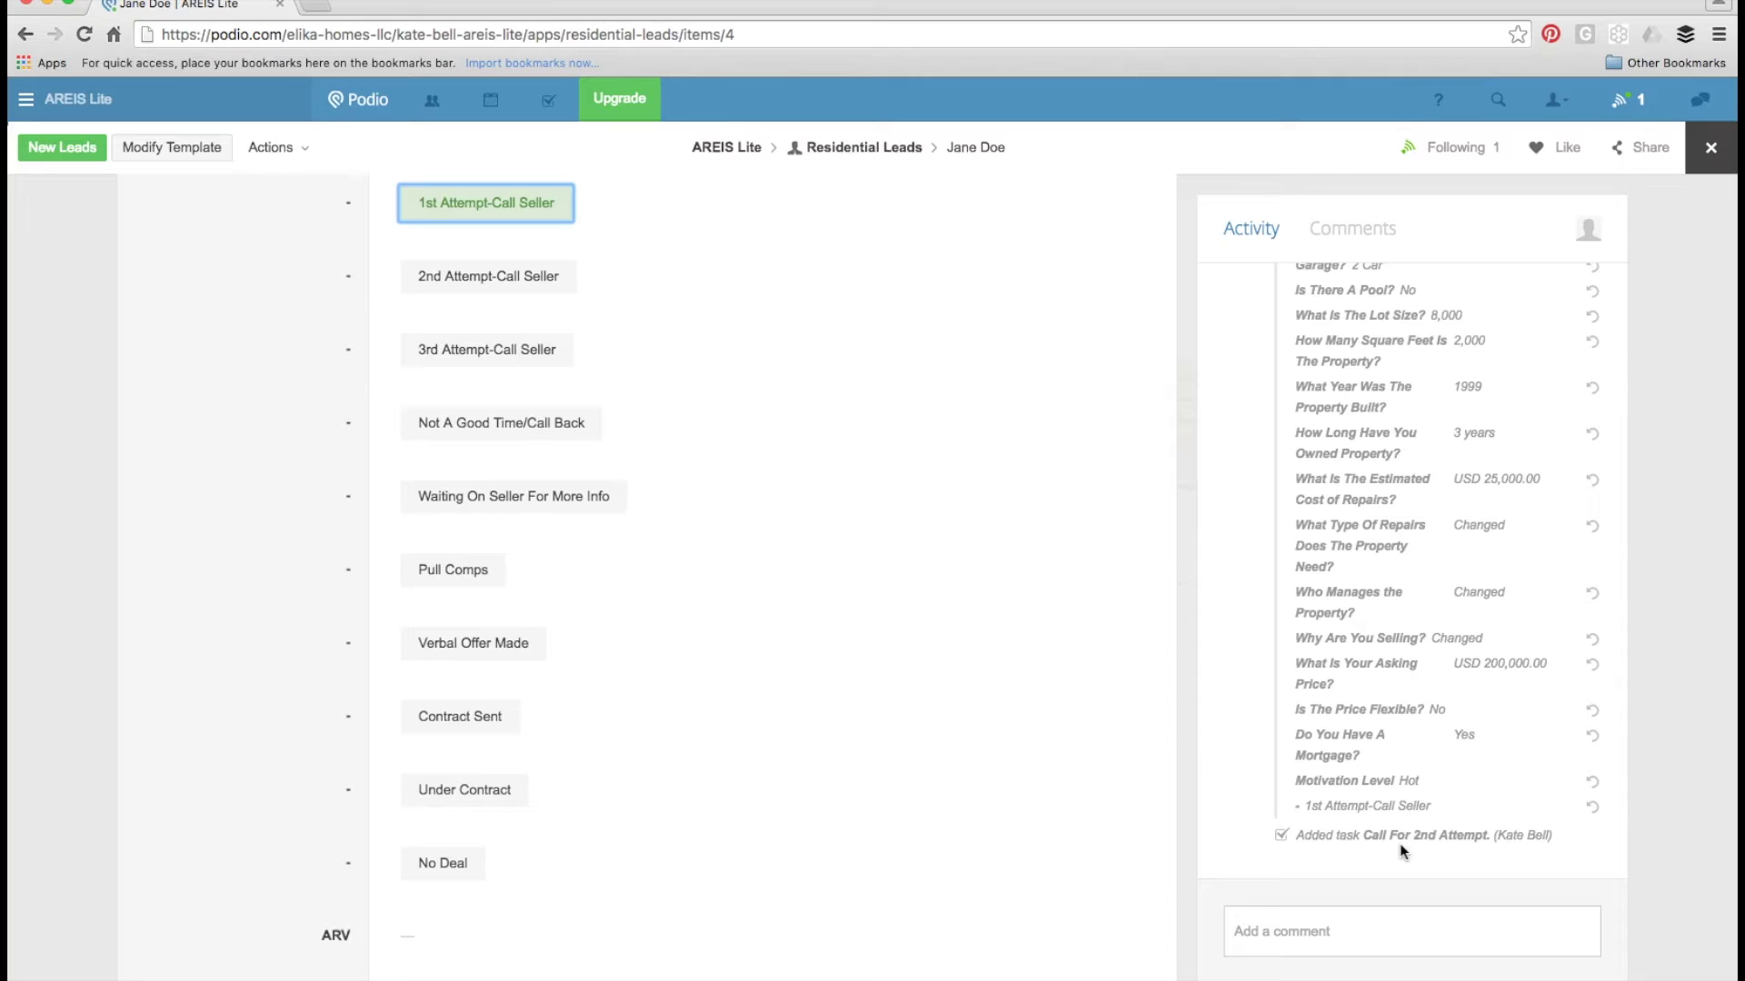
pyautogui.click(490, 288)
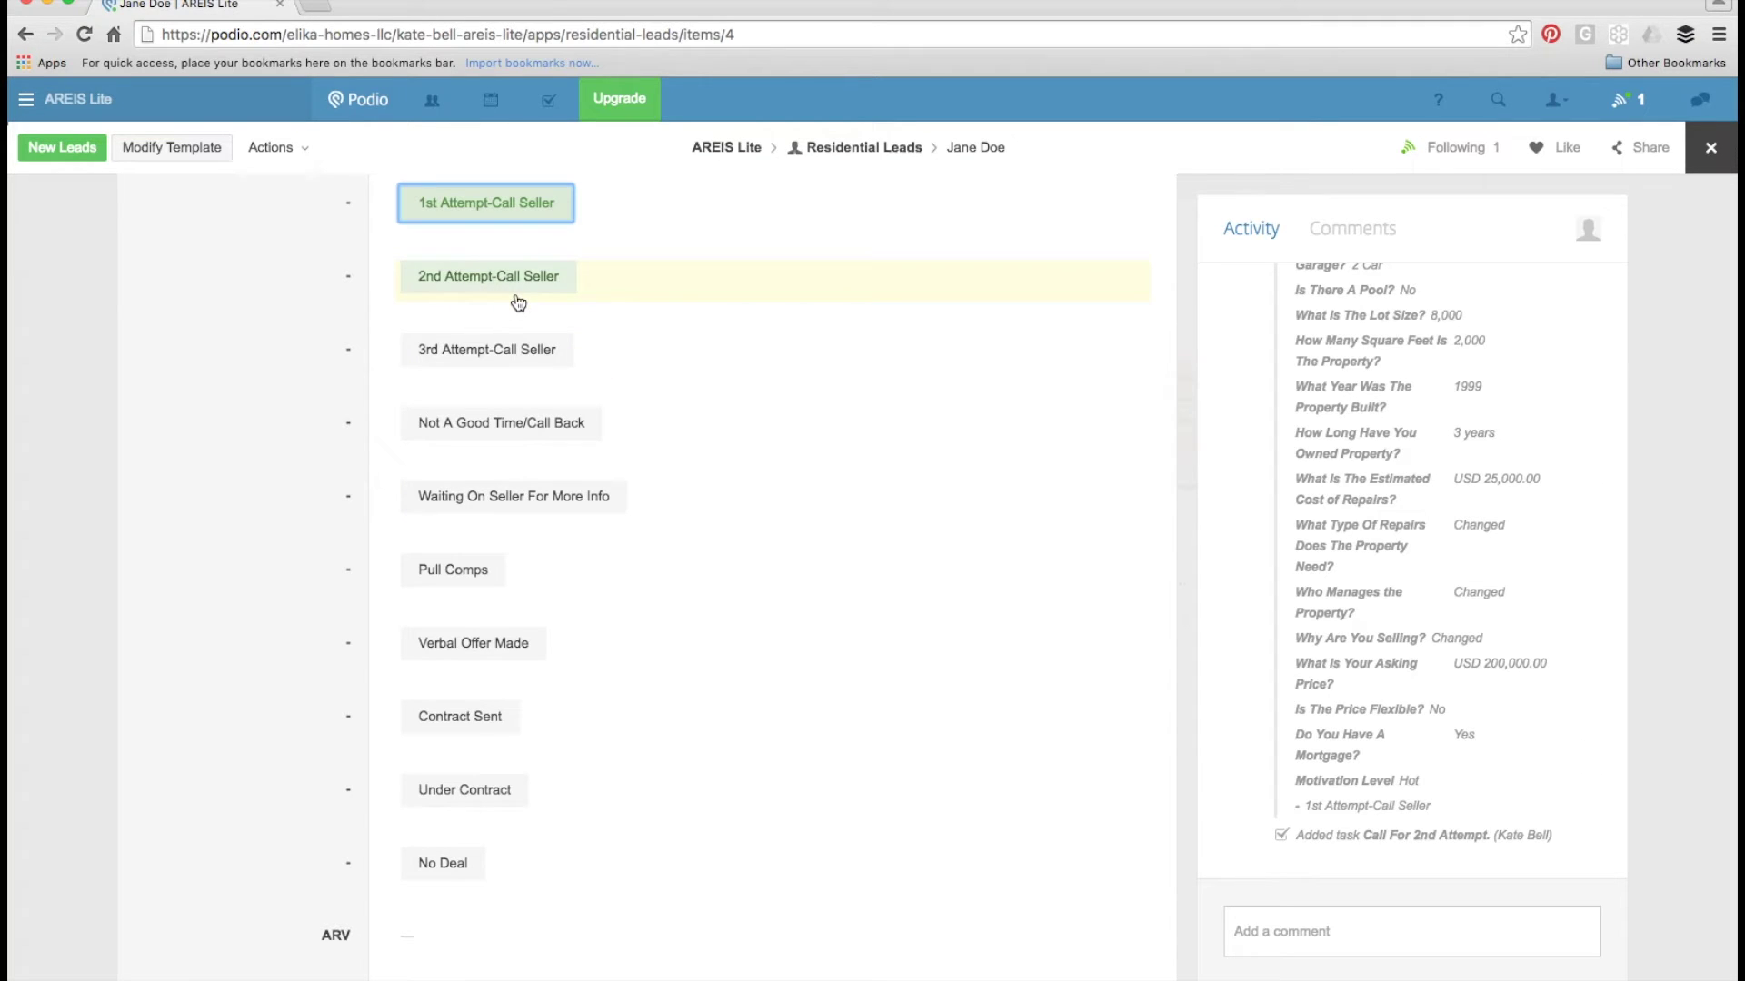
pyautogui.click(520, 352)
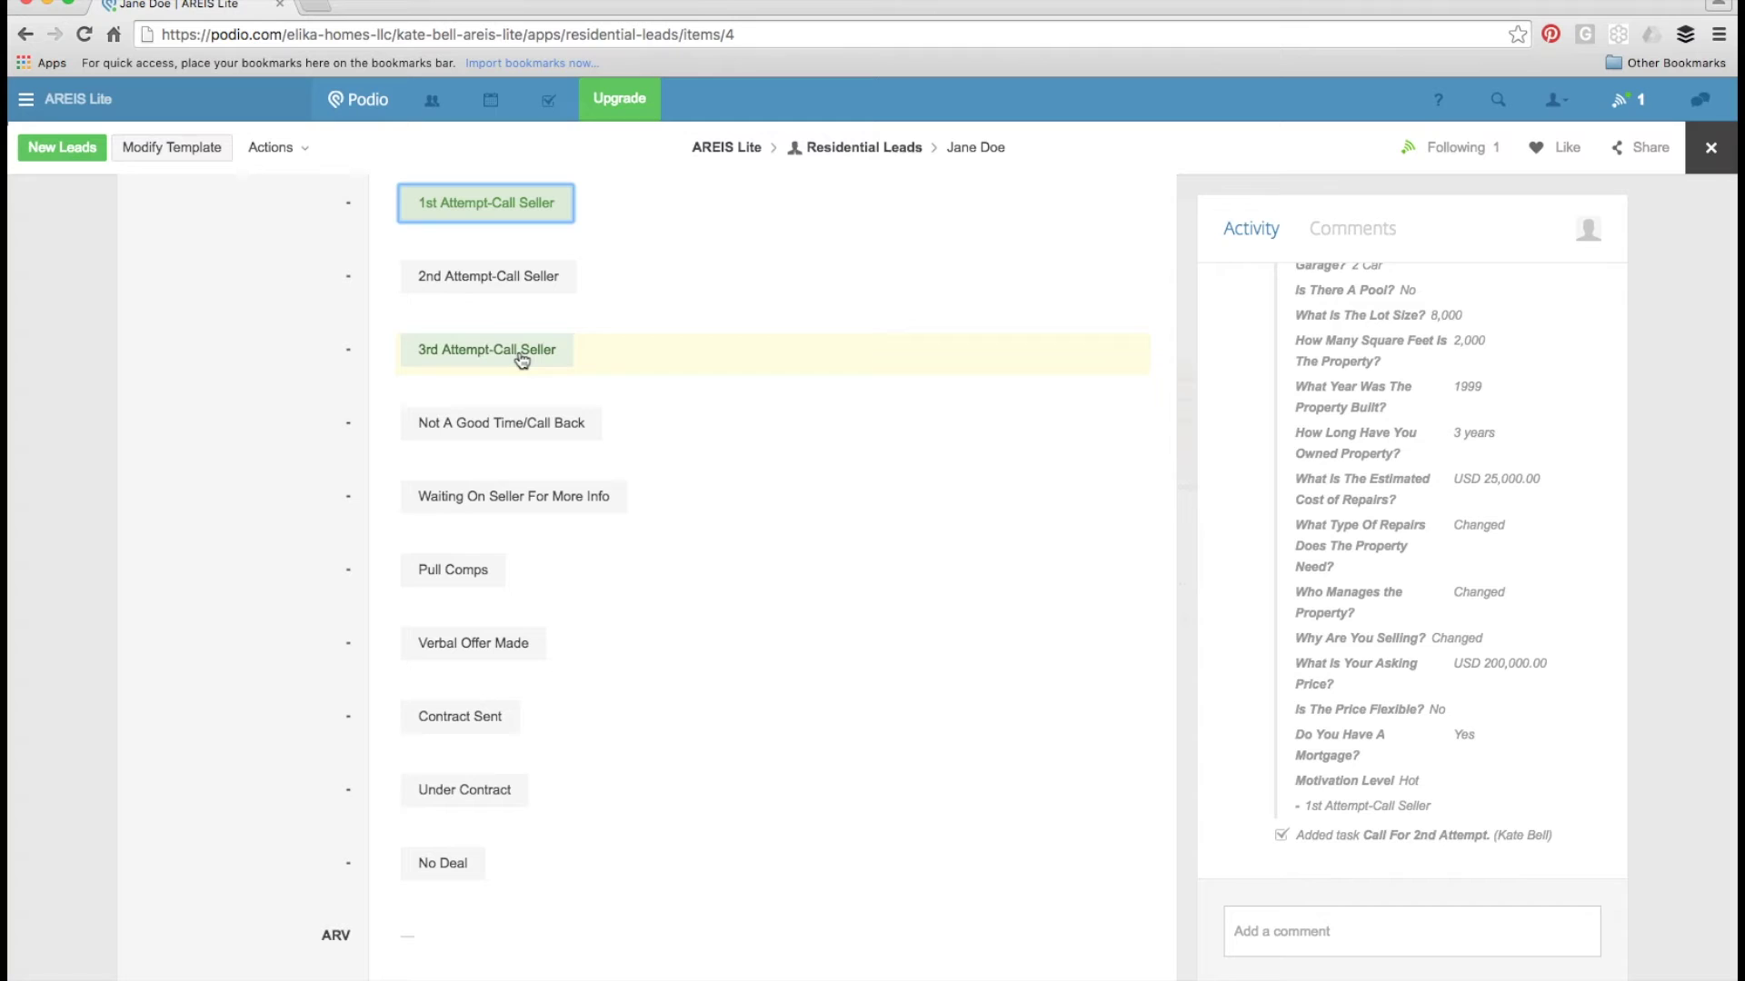
pyautogui.click(518, 433)
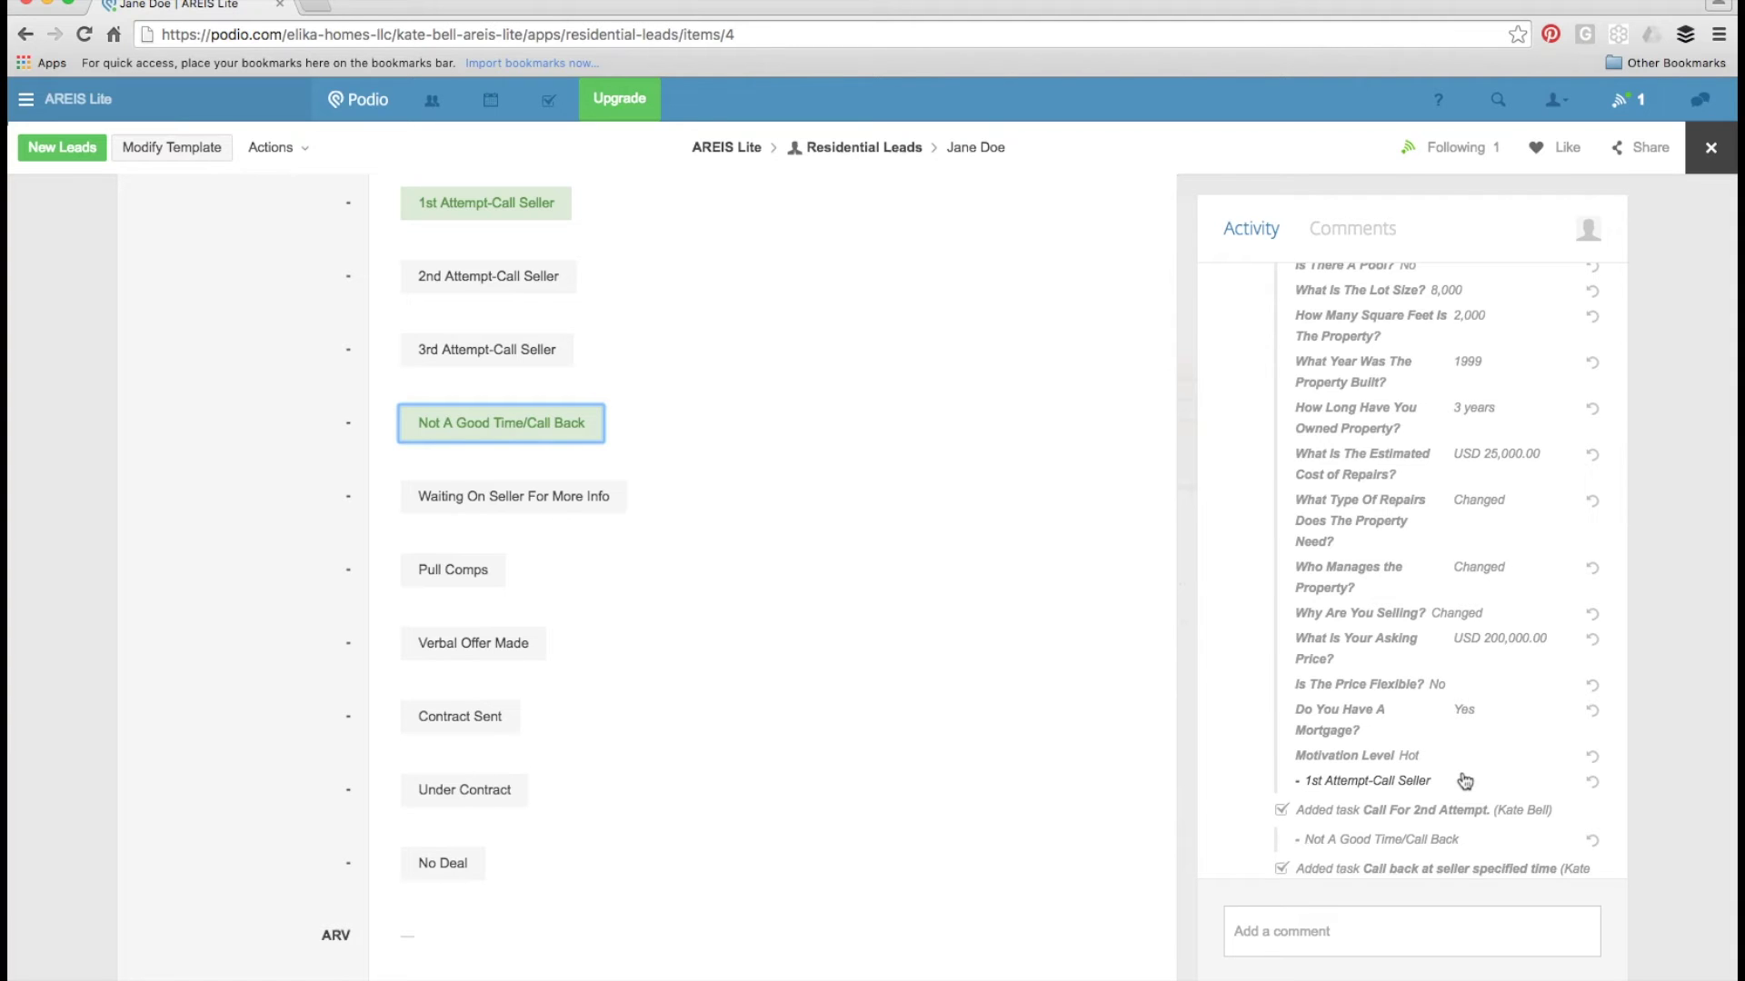
pyautogui.scroll(-2, 1383, 777)
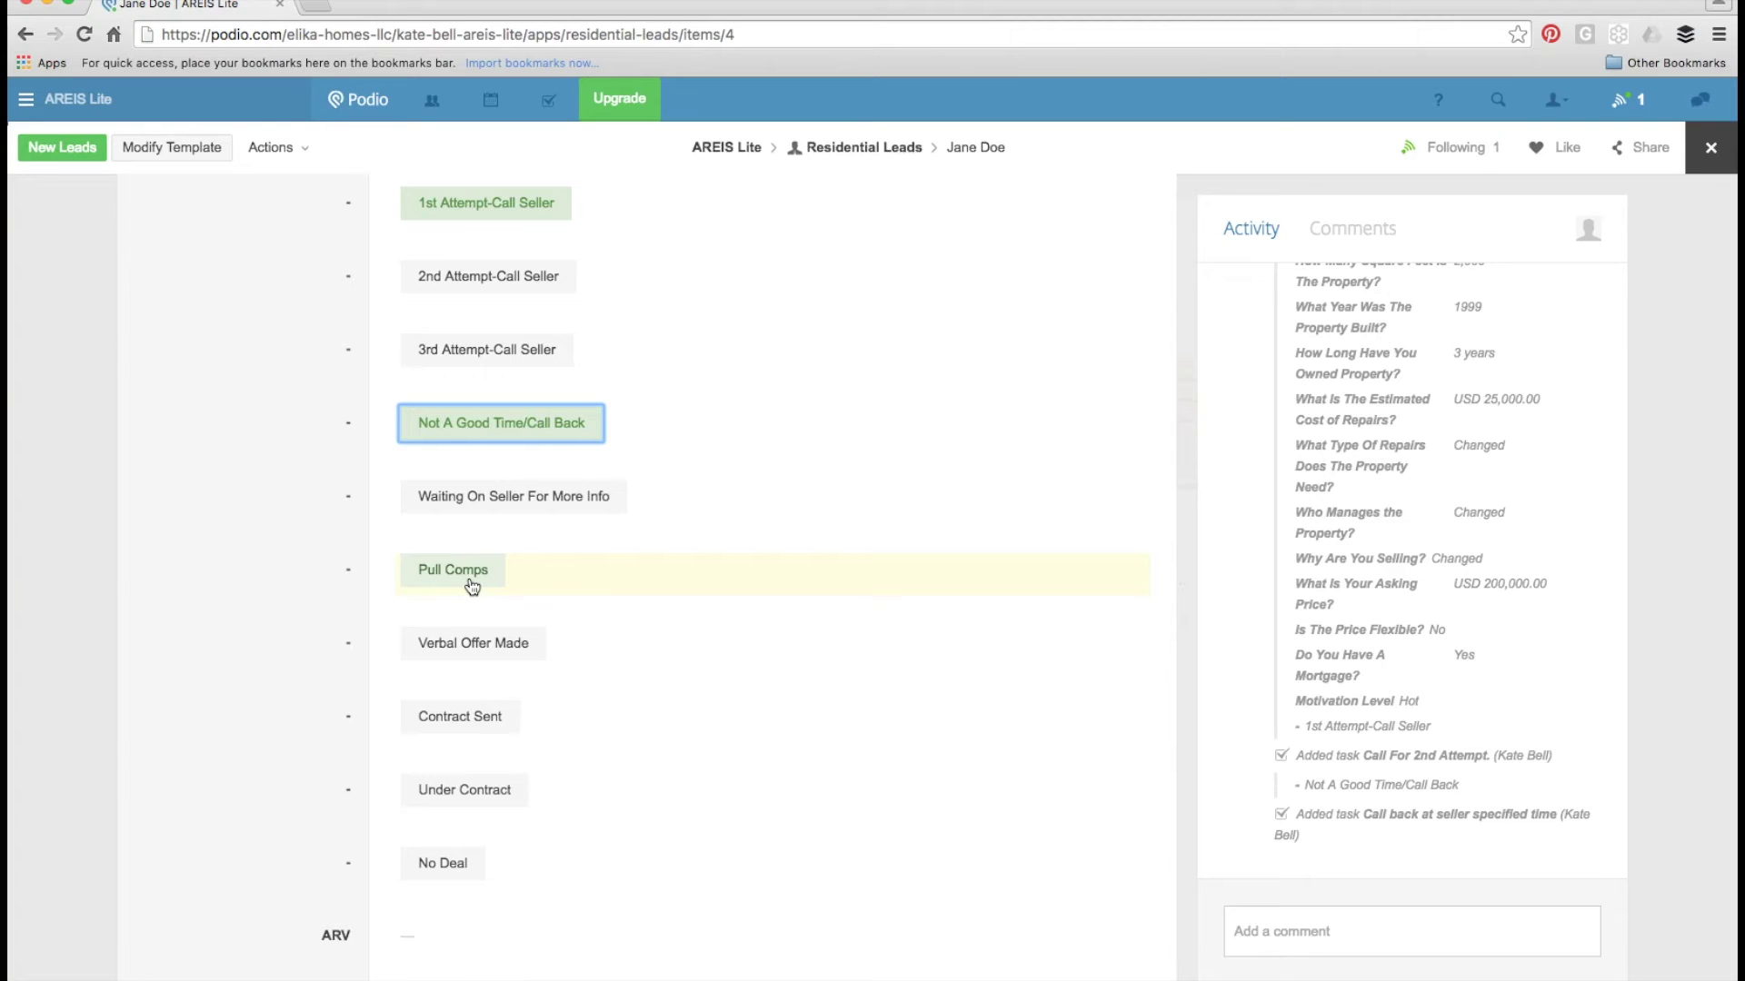
pyautogui.scroll(-3, 502, 664)
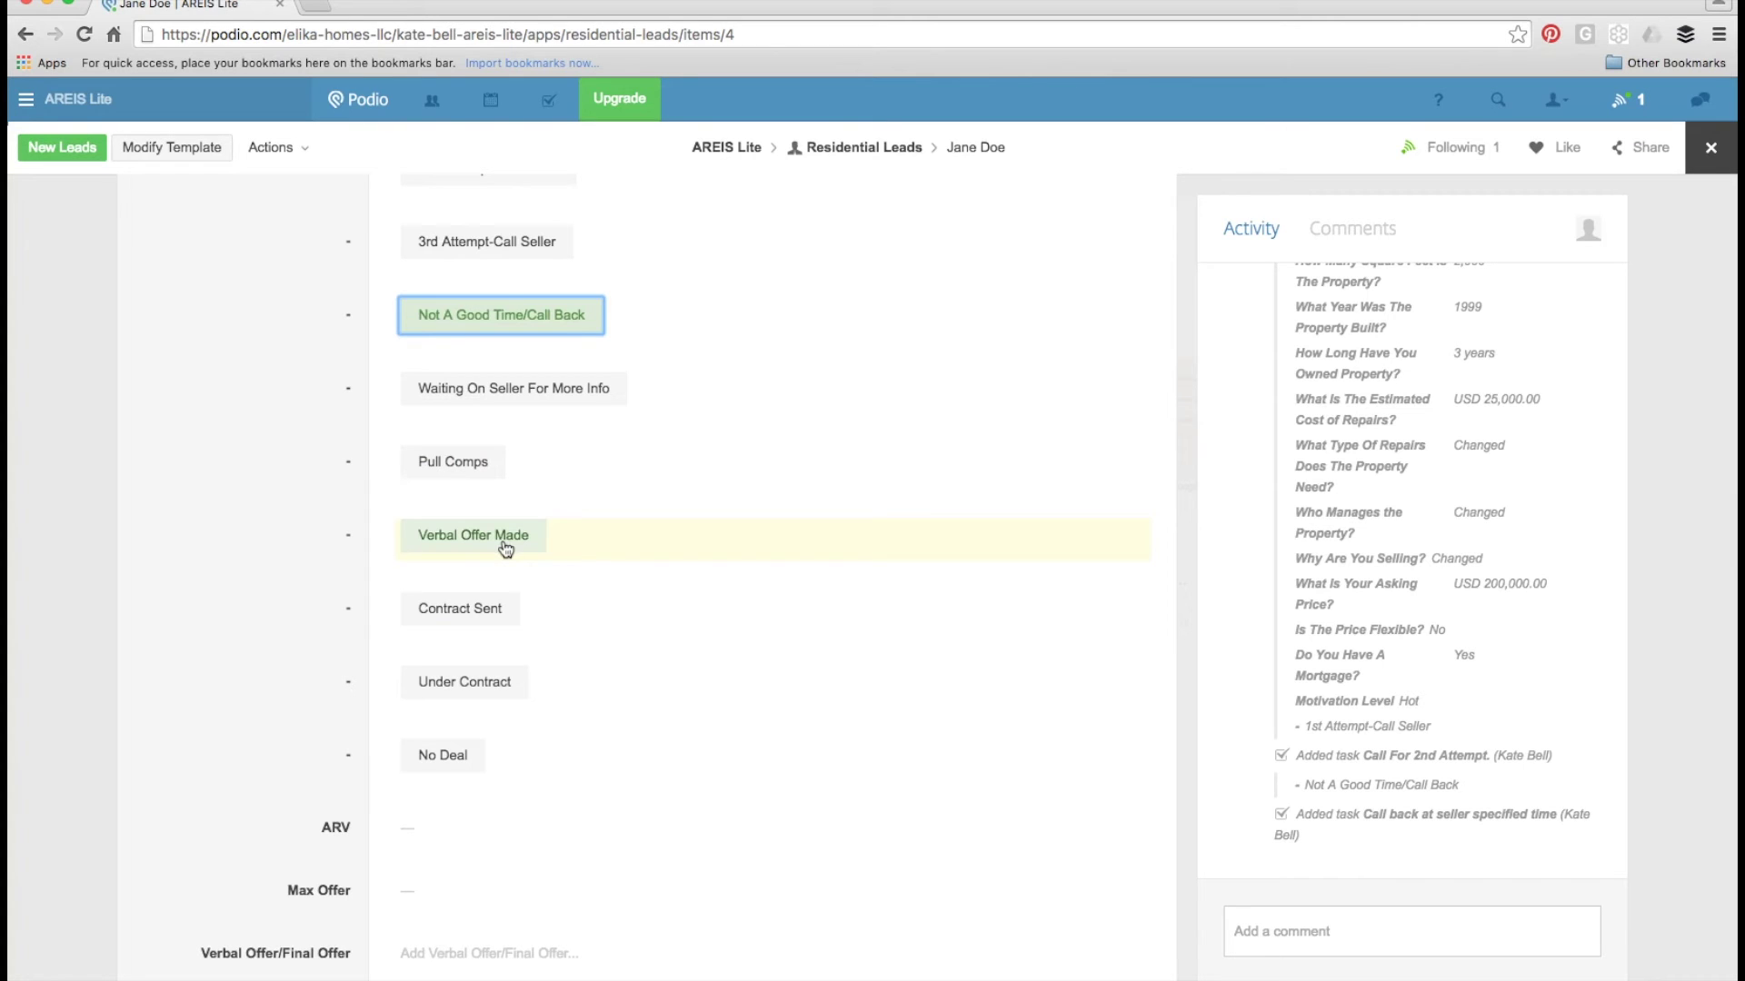
pyautogui.scroll(-3, 506, 549)
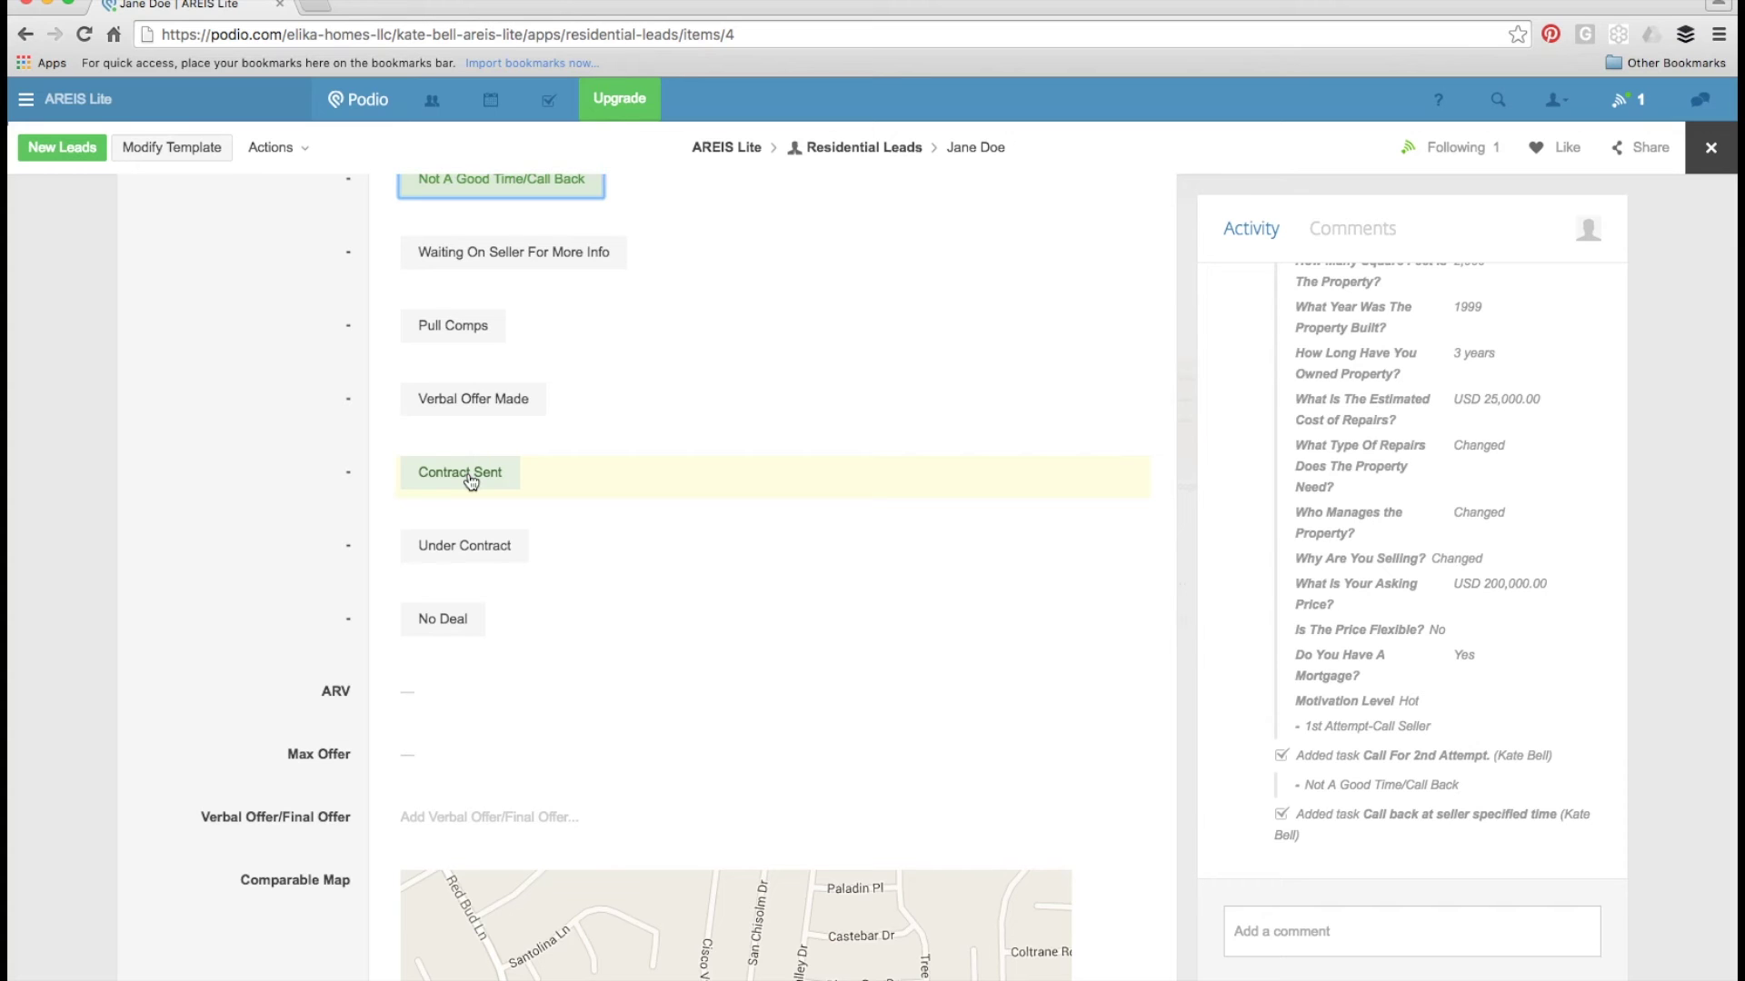
pyautogui.scroll(-2, 470, 482)
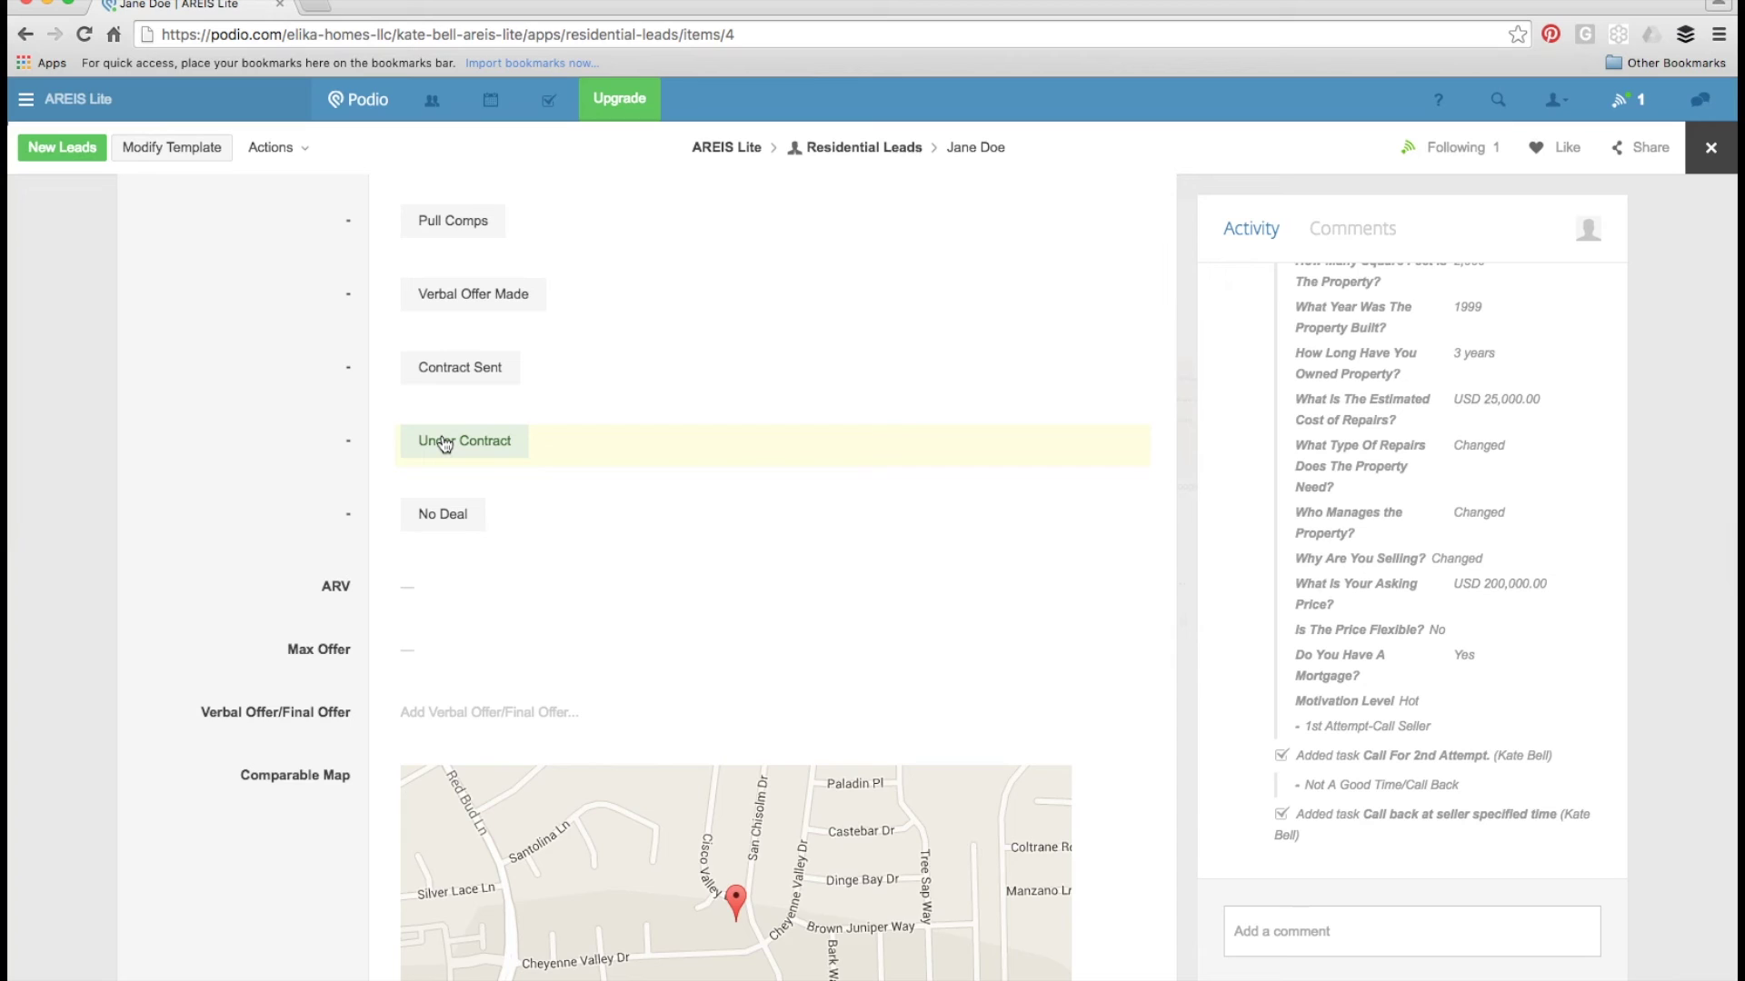
# - Move the lead to the Under Contract stage, adding the 'Property Under Contract. Market To Buyers.' task
pyautogui.click(444, 442)
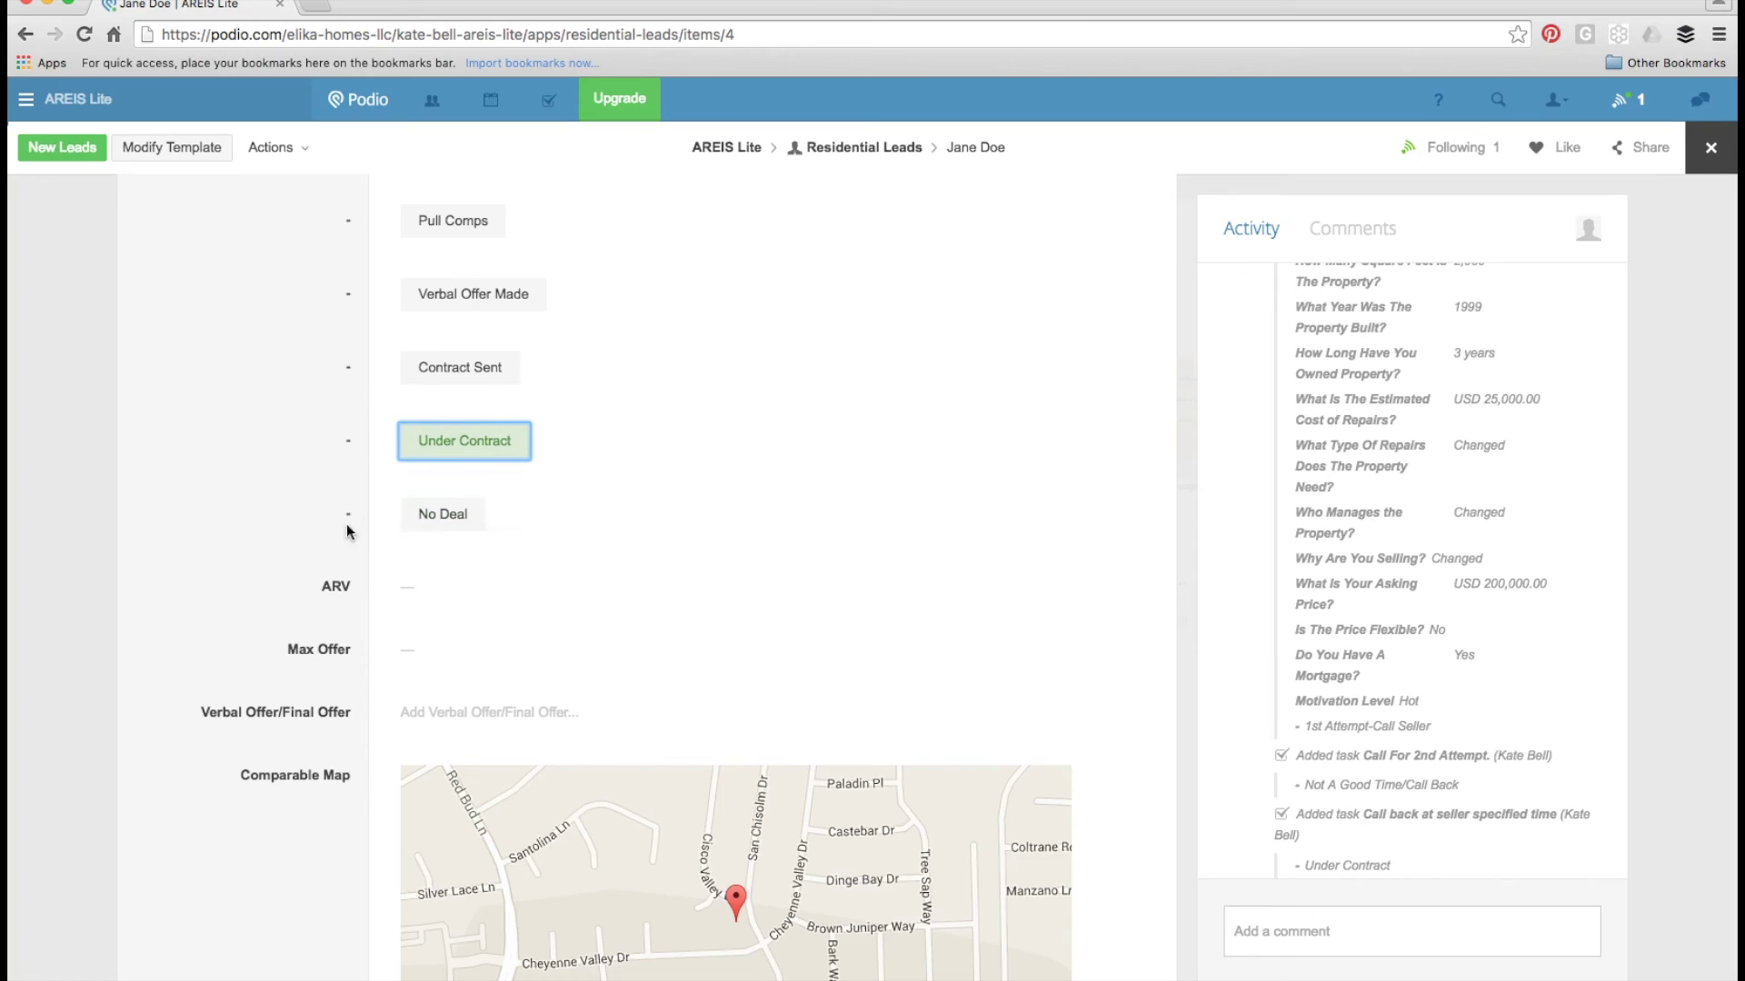
pyautogui.scroll(-1, 1332, 641)
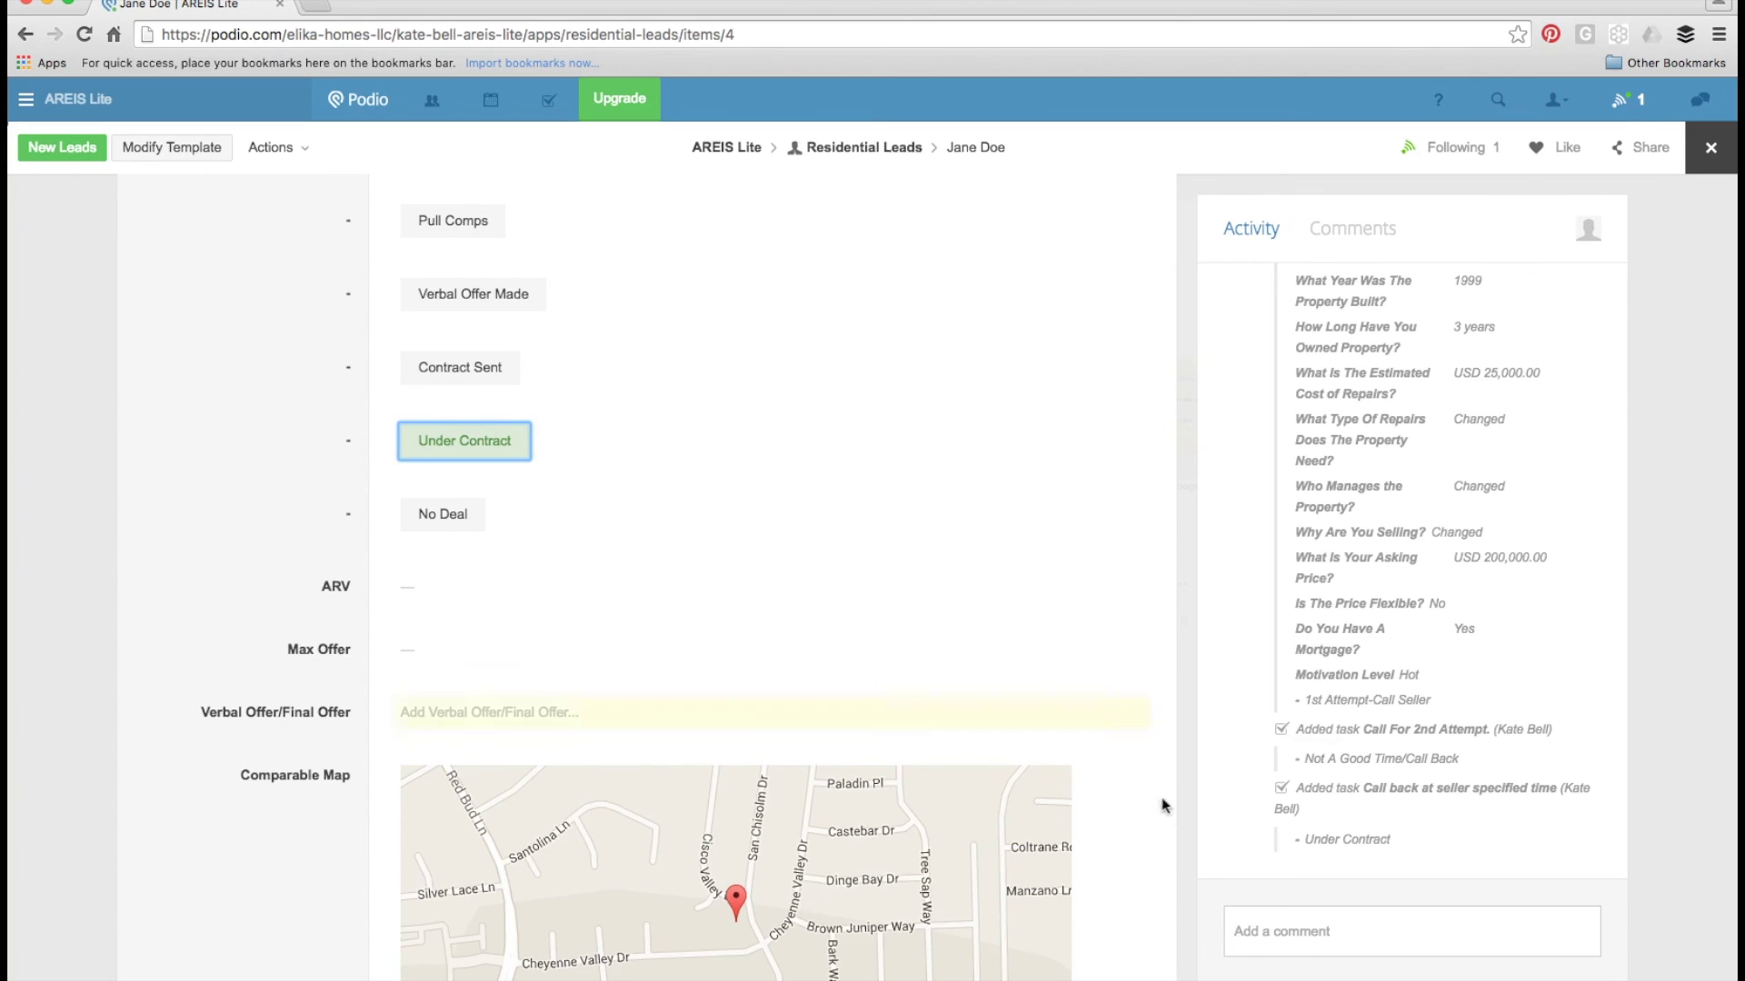
pyautogui.click(1356, 932)
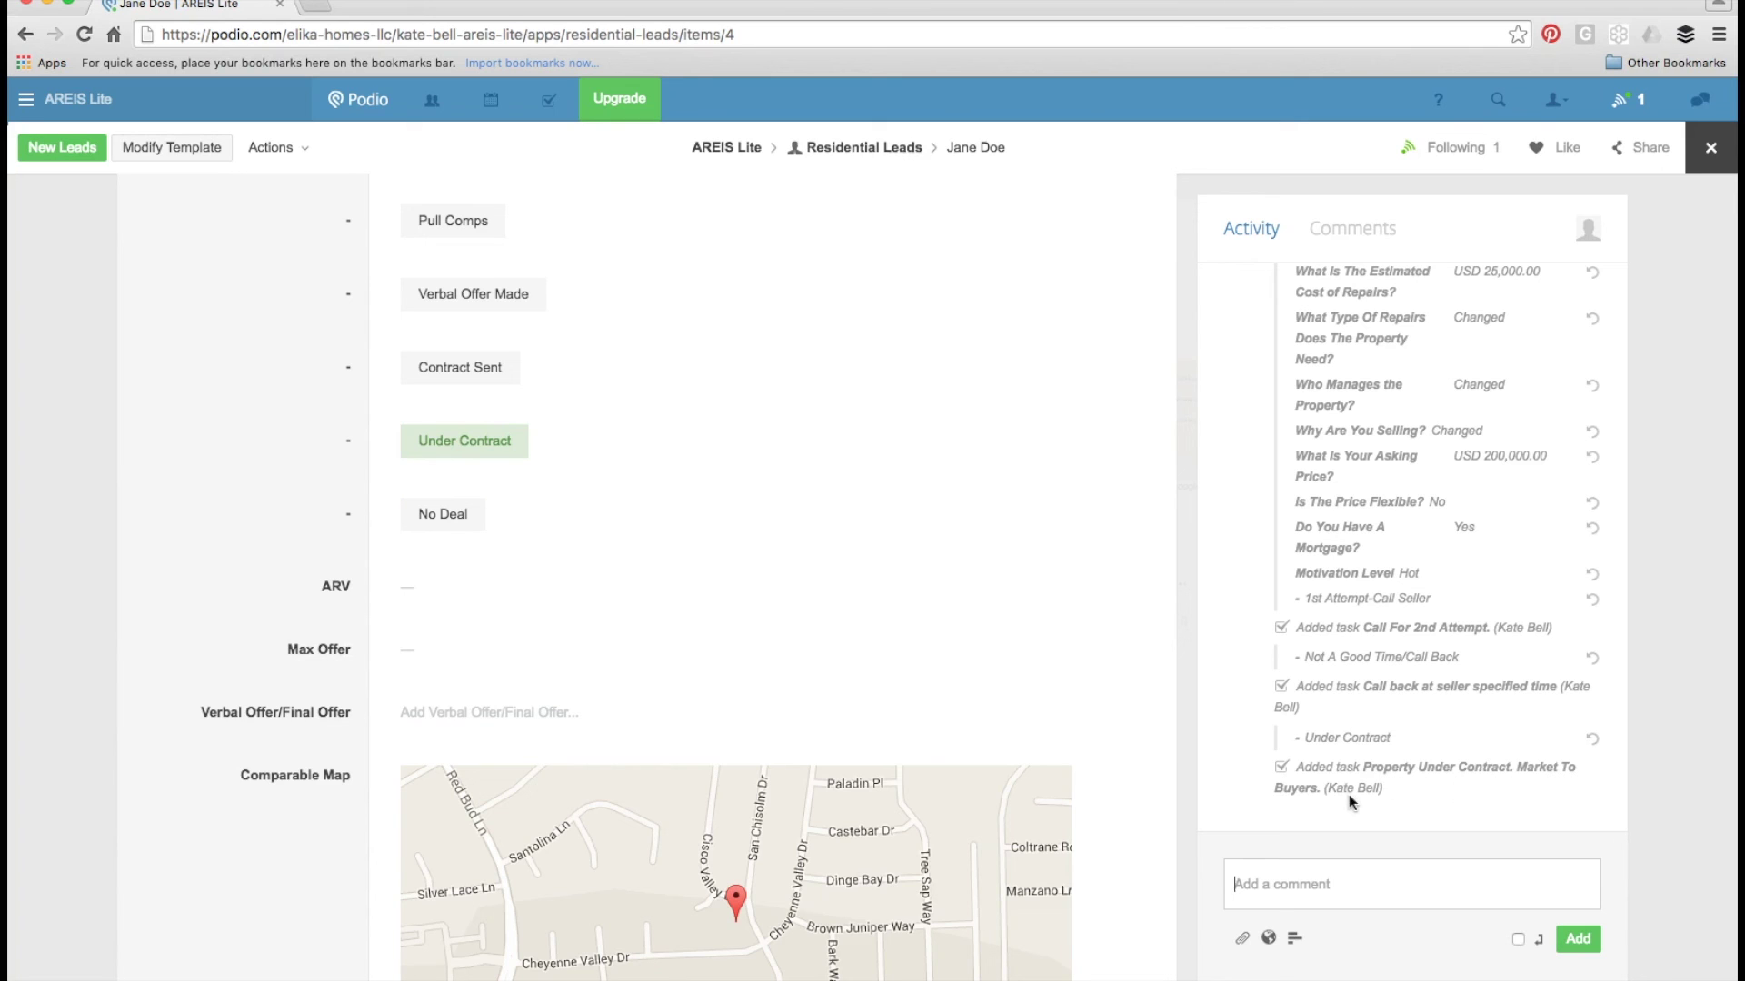
# - Post the comment 'Seller wants $2,000 down.' on the lead and show it in the Comments list
pyautogui.click(1415, 898)
pyautogui.write('SELLE')
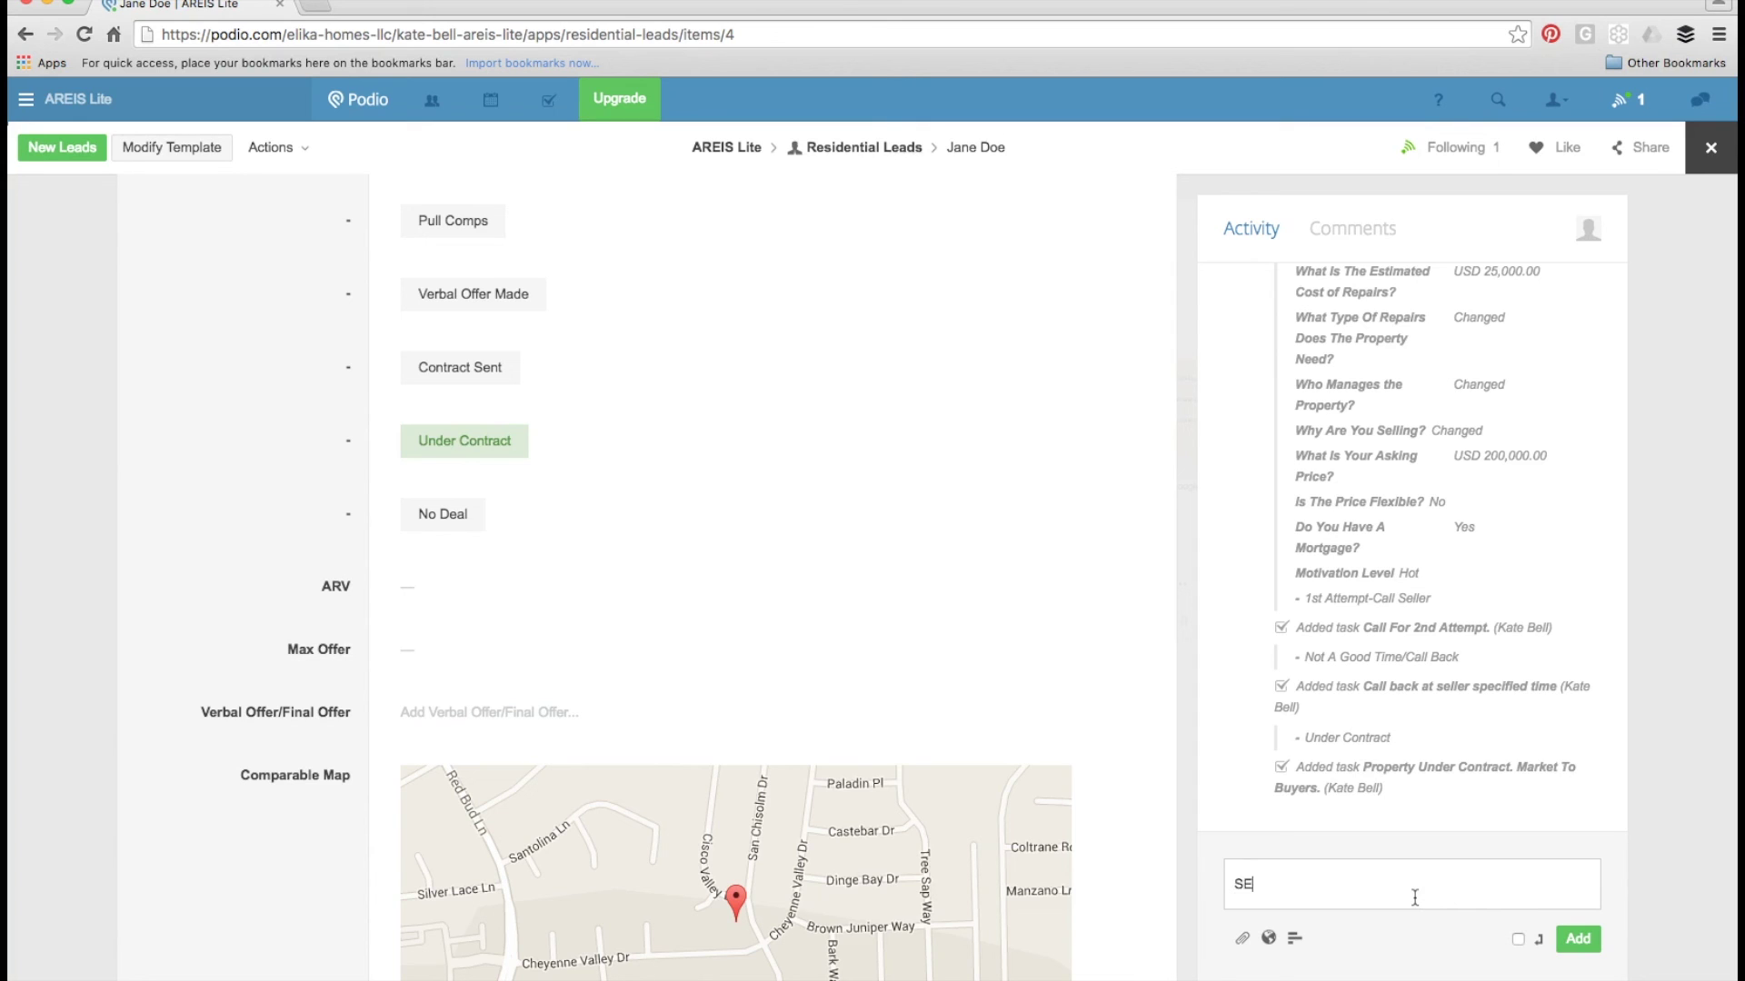
pyautogui.press('BackSpace')
pyautogui.press('BackSpace')
pyautogui.press('BackSpace')
pyautogui.press('BackSpace')
pyautogui.write('eller wants $2,000 down.')
pyautogui.press('Return')
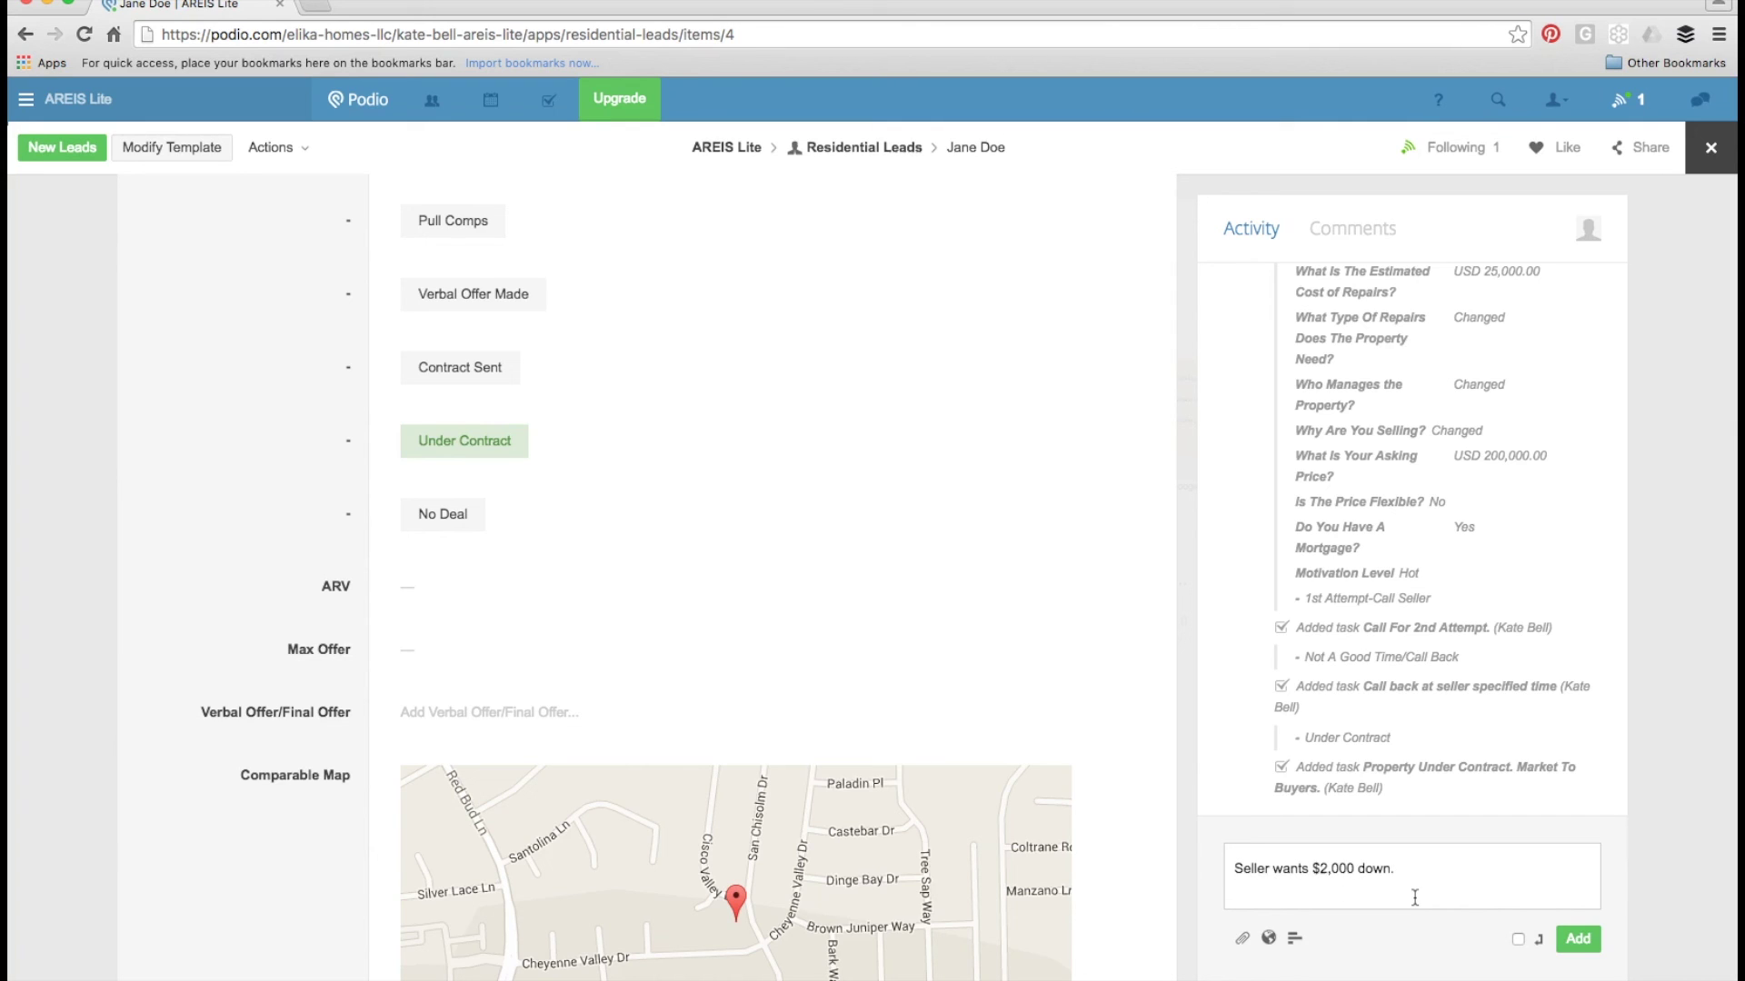
pyautogui.click(1578, 940)
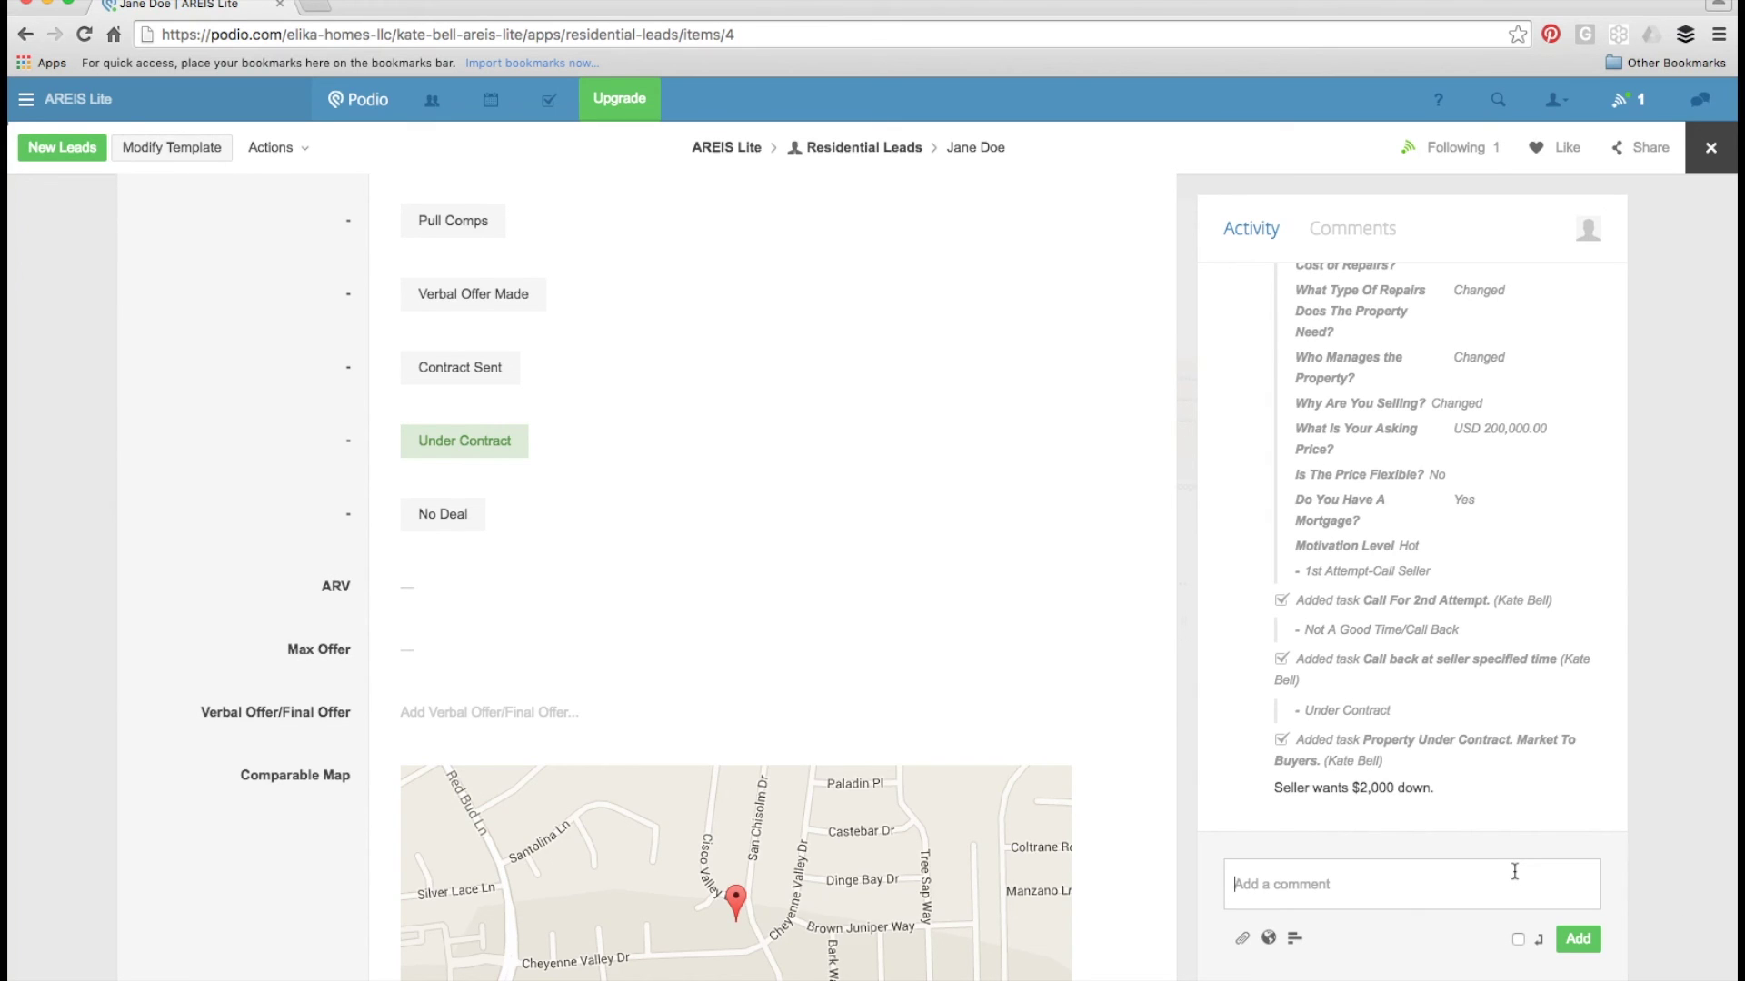
pyautogui.click(1382, 229)
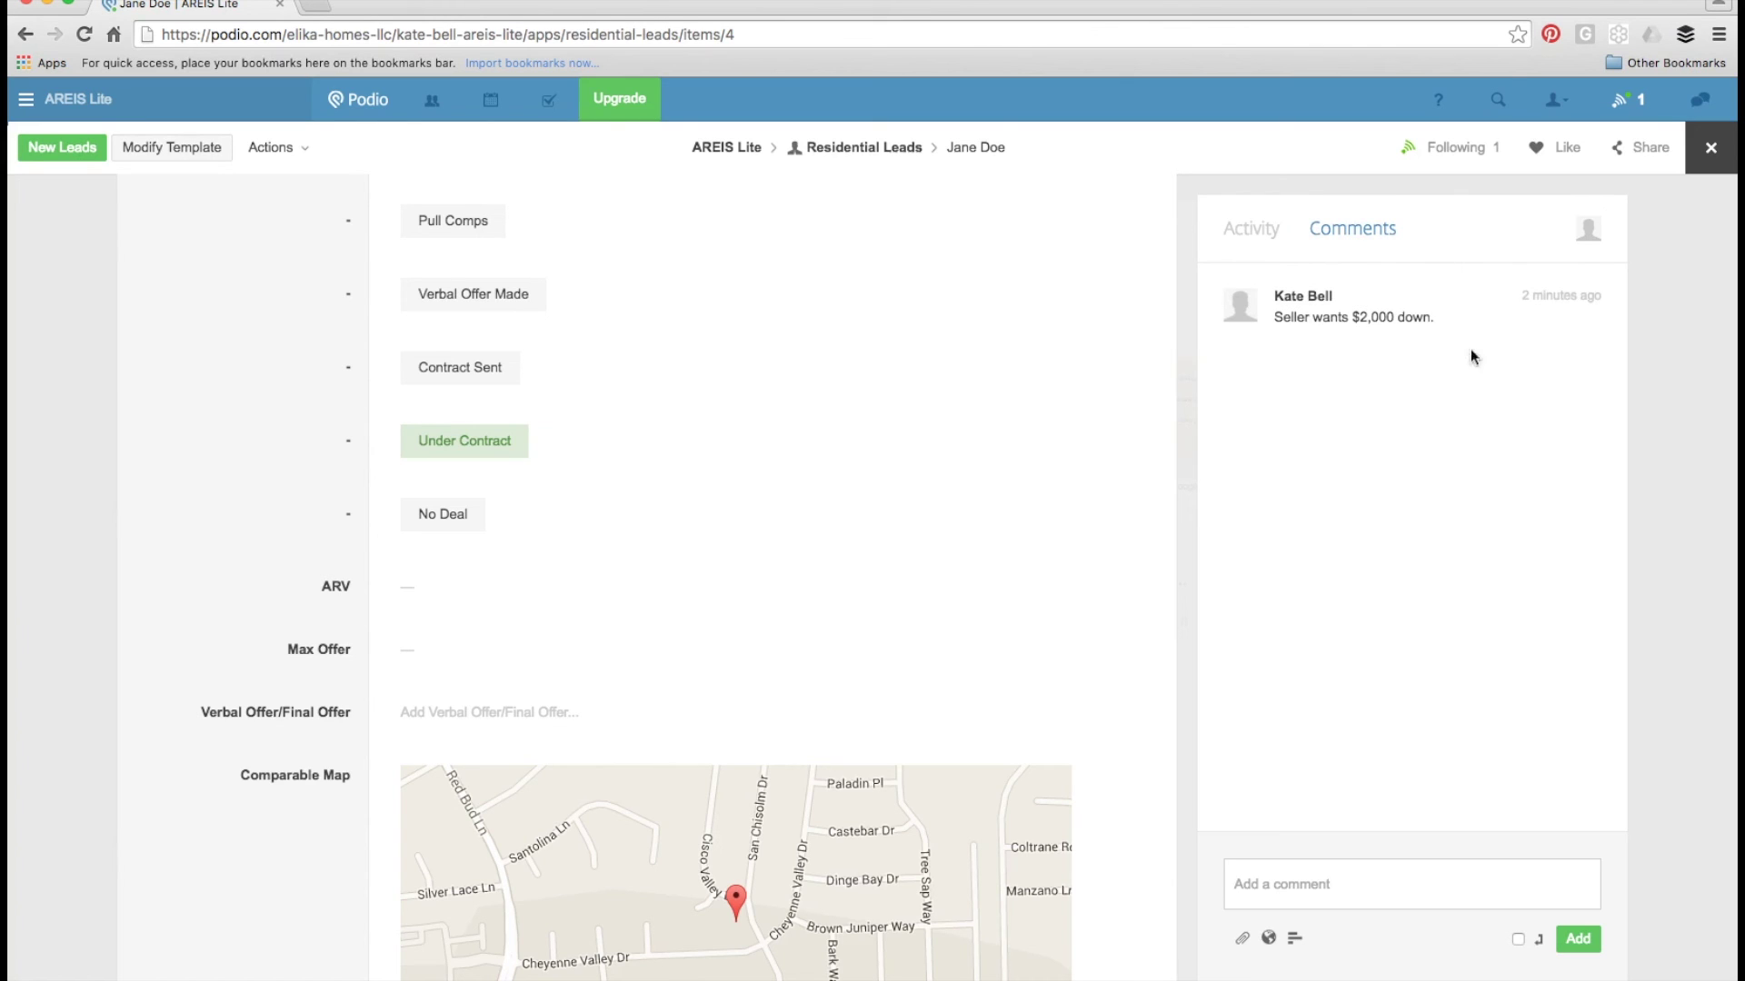